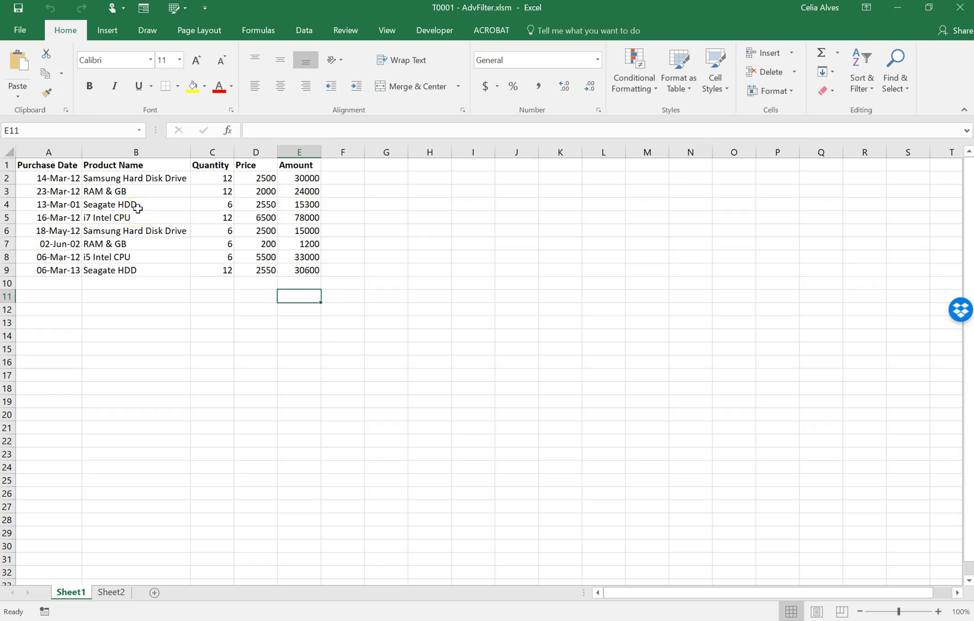
{"action": "left_click", "coordinate": [95, 219]}
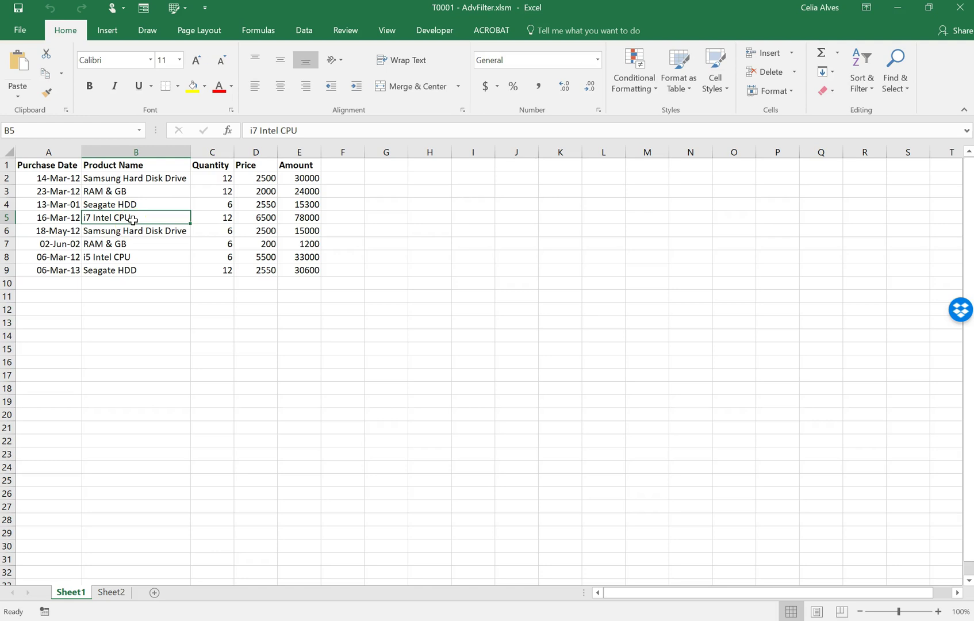
{"action": "left_click", "coordinate": [61, 218]}
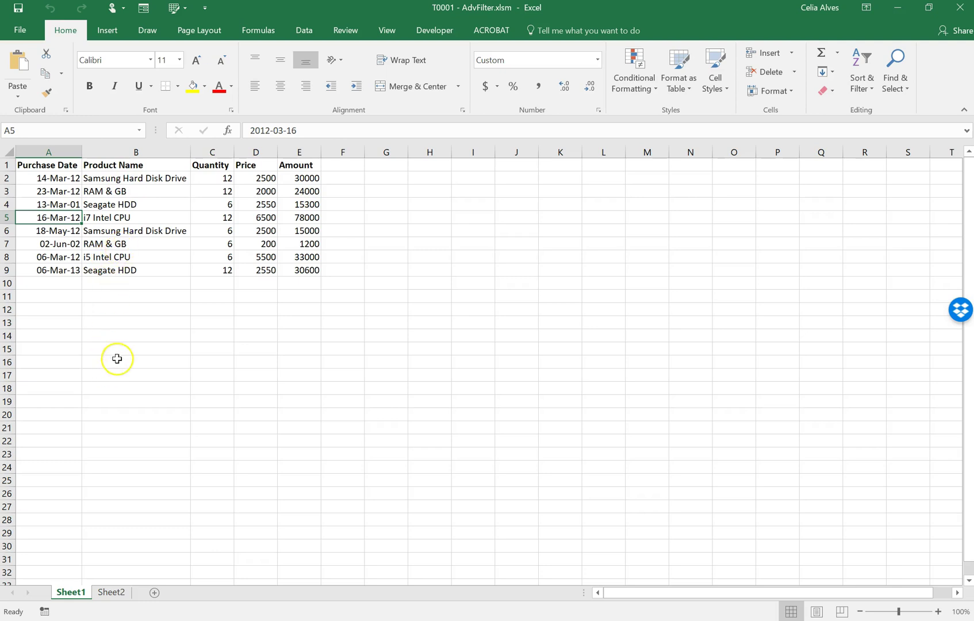
Enter the headings Start Date in H2 and End Date in I2 of Sheet2.
{"action": "left_click", "coordinate": [111, 593]}
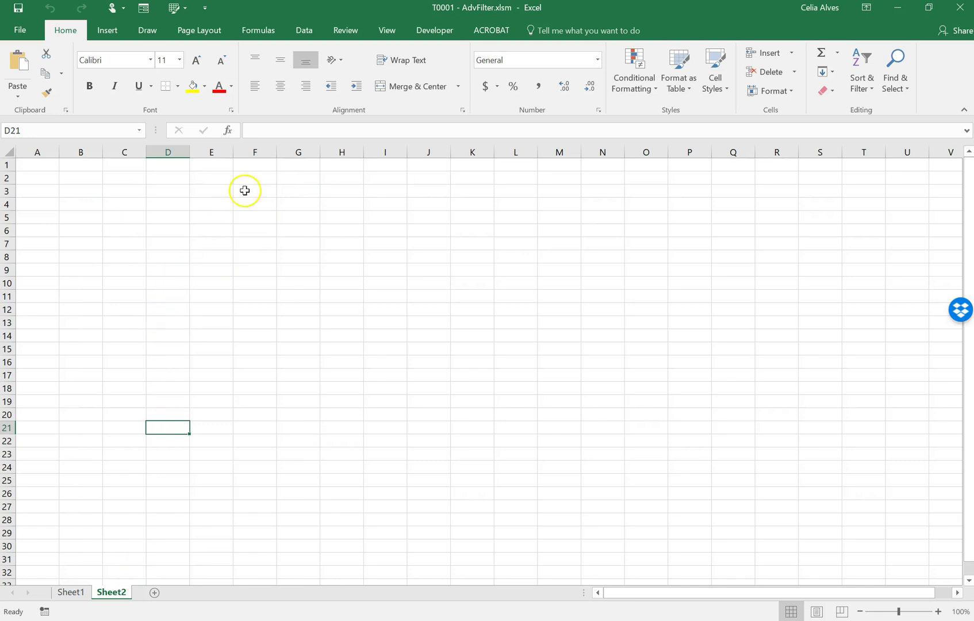
{"action": "left_click", "coordinate": [344, 180]}
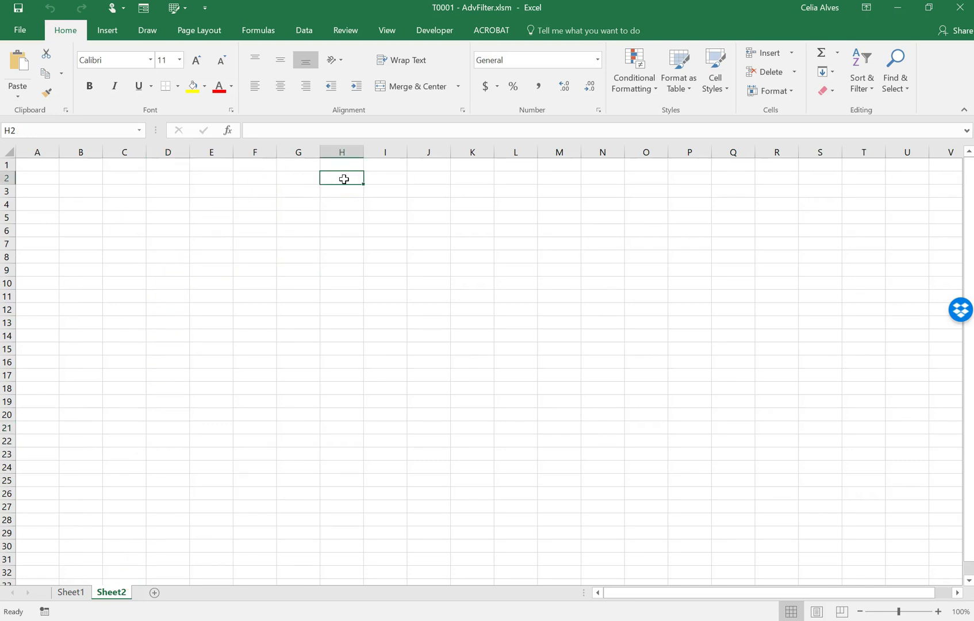
{"action": "type", "text": "Sta"}
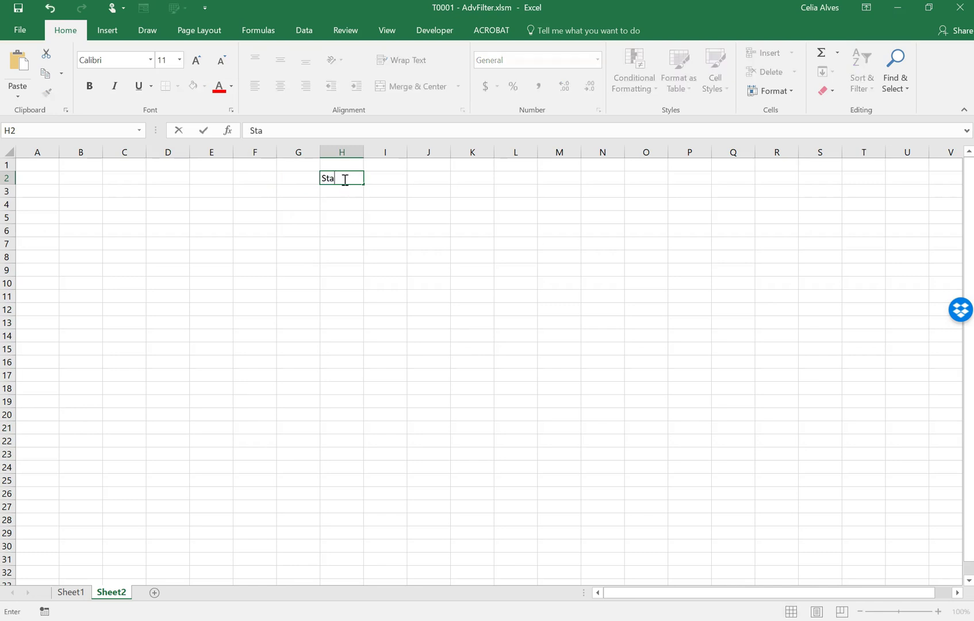
{"action": "type", "text": "rt Date"}
{"action": "key", "text": "Tab"}
{"action": "type", "text": "E"}
{"action": "key", "text": "BackSpace"}
{"action": "type", "text": "End Date"}
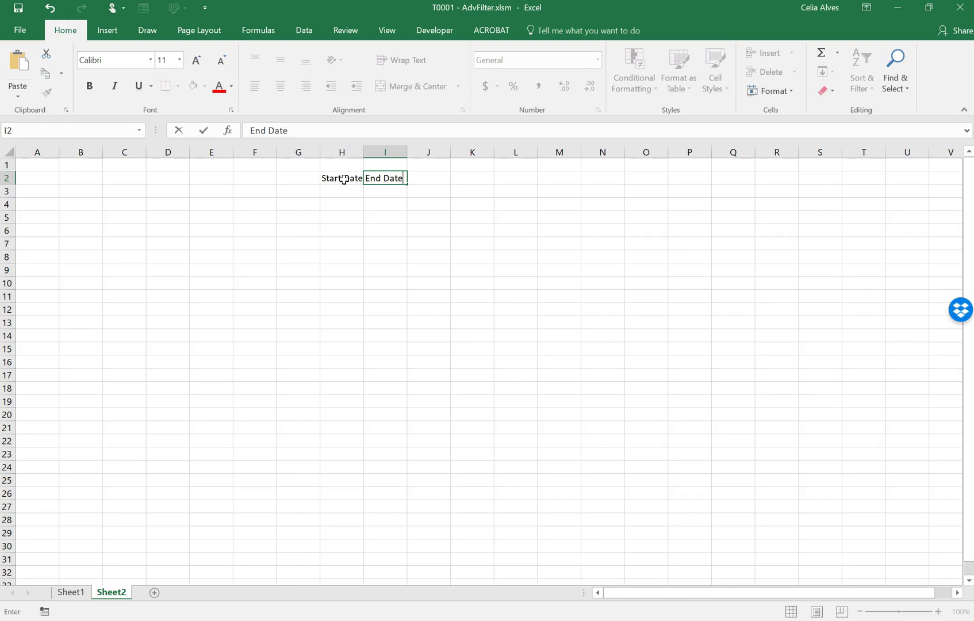
{"action": "key", "text": "Return"}
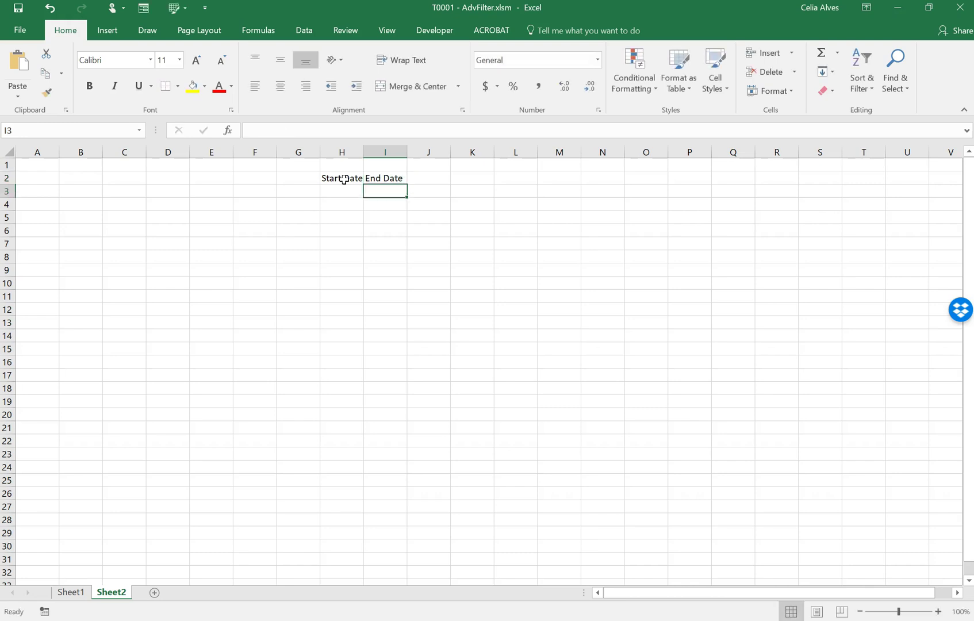
Bold the Start Date and End Date headings and autofit the widths of columns H and I.
{"action": "left_click_drag", "start_coordinate": [344, 180], "coordinate": [383, 178]}
{"action": "left_click", "coordinate": [91, 87]}
{"action": "double_click", "coordinate": [363, 151]}
{"action": "double_click", "coordinate": [410, 151]}
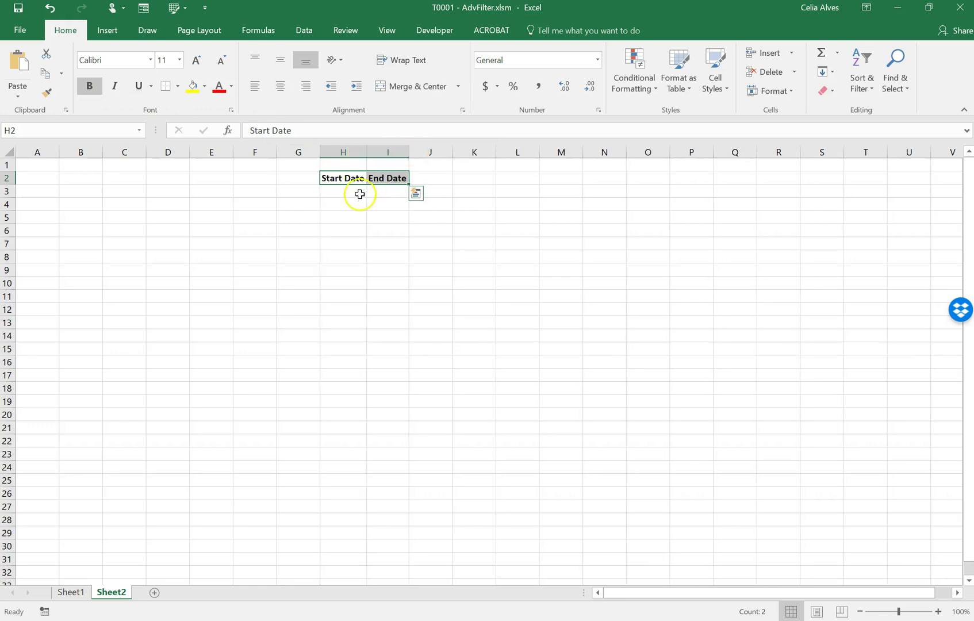
Enter 2012-03-01 under Start Date in H3 and 2012-03-31 under End Date in I3.
{"action": "left_click", "coordinate": [335, 192]}
{"action": "type", "text": "201"}
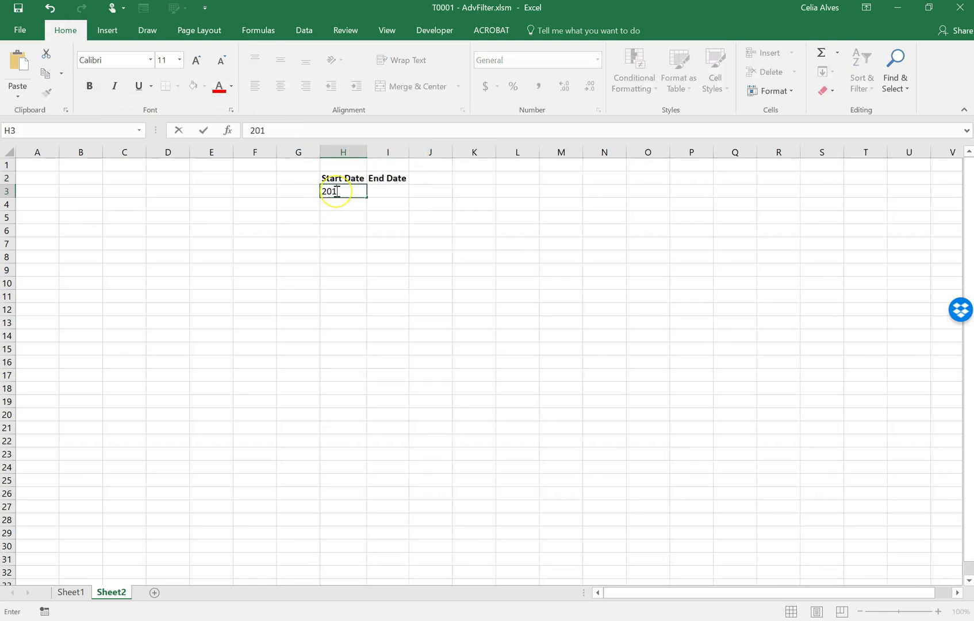
{"action": "type", "text": "2-03-31"}
{"action": "key", "text": "BackSpace"}
{"action": "key", "text": "BackSpace"}
{"action": "type", "text": "01"}
{"action": "key", "text": "Tab"}
{"action": "type", "text": "201"}
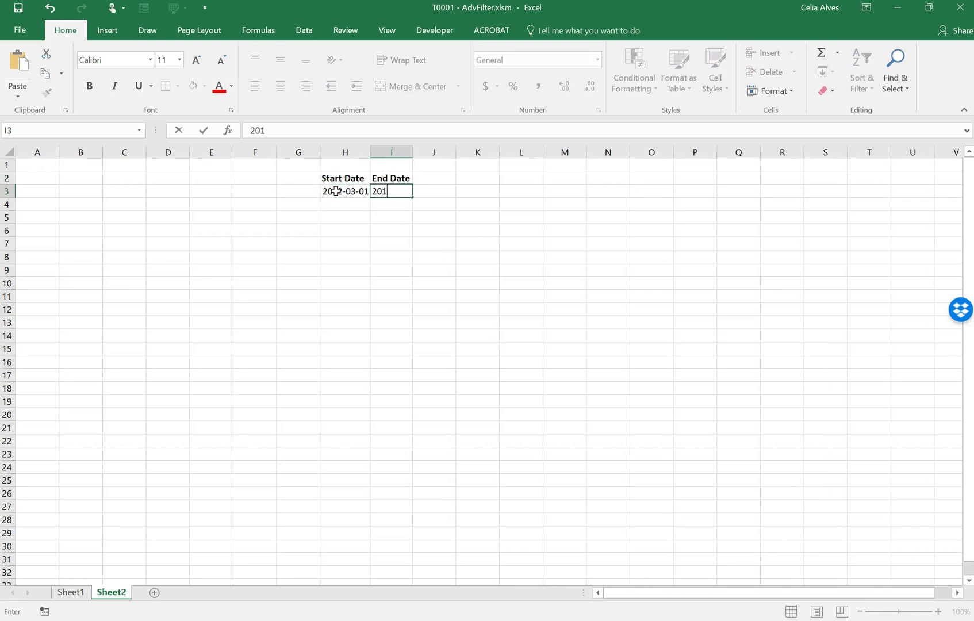
{"action": "type", "text": "2-03-31"}
{"action": "key", "text": "Return"}
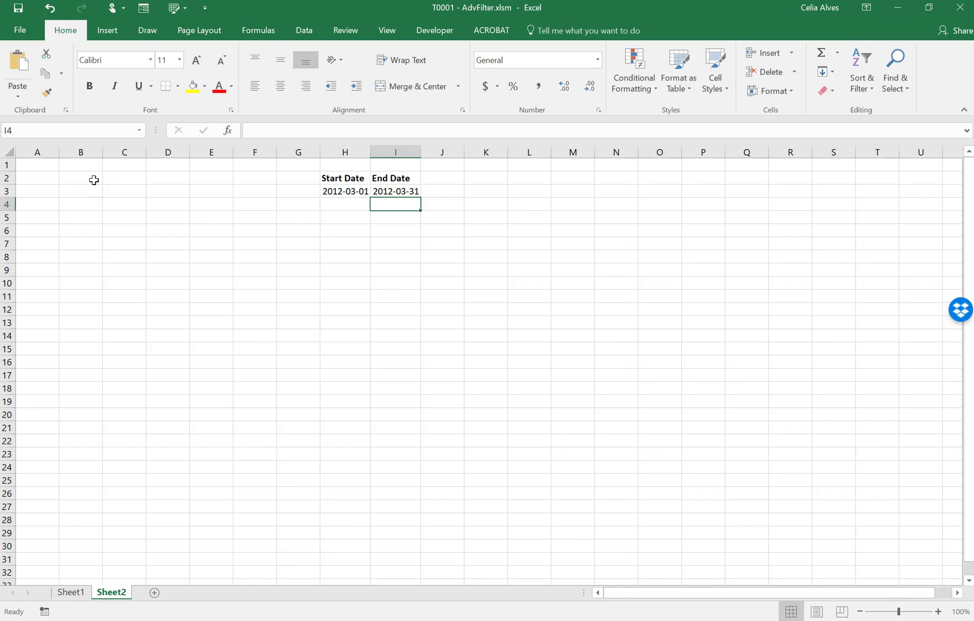
Copy the Purchase Date and Product Name headings from Sheet1 to C2:D2 of Sheet2 and autofit both columns.
{"action": "left_click", "coordinate": [302, 29]}
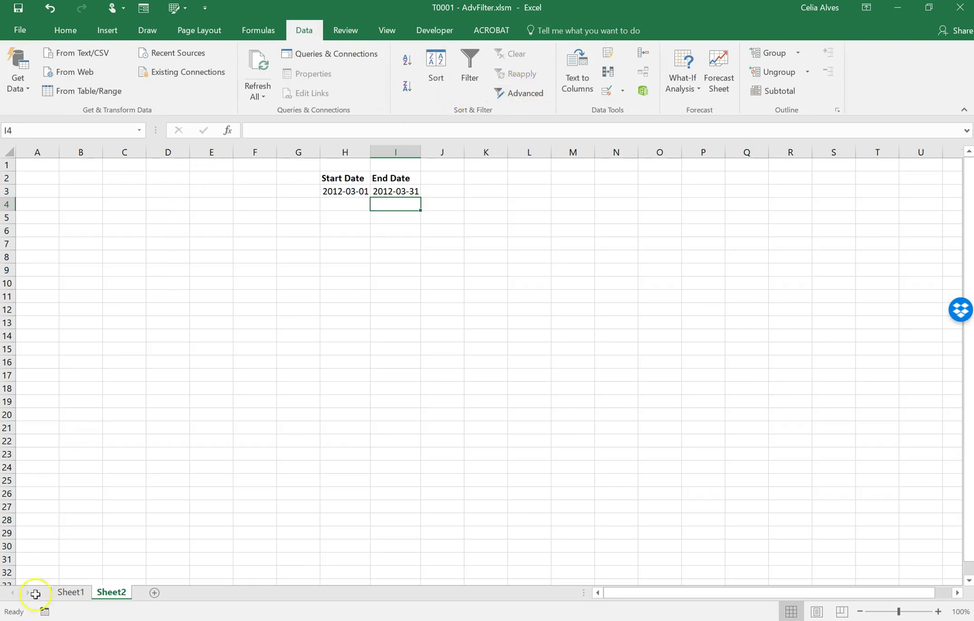
{"action": "left_click", "coordinate": [70, 593]}
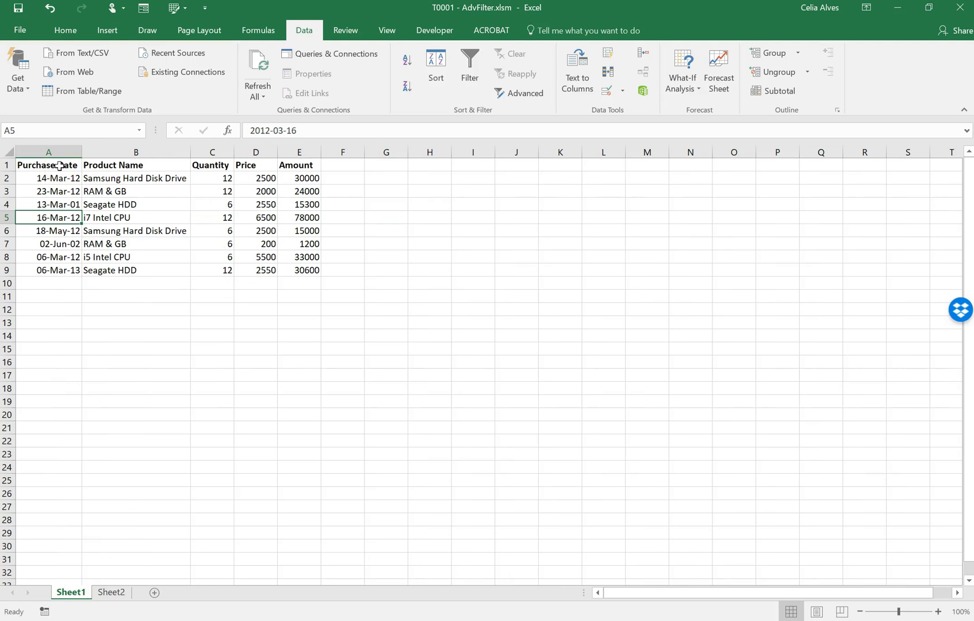
{"action": "left_click_drag", "start_coordinate": [60, 167], "coordinate": [107, 164]}
{"action": "key", "text": "ctrl+c"}
{"action": "left_click", "coordinate": [106, 595]}
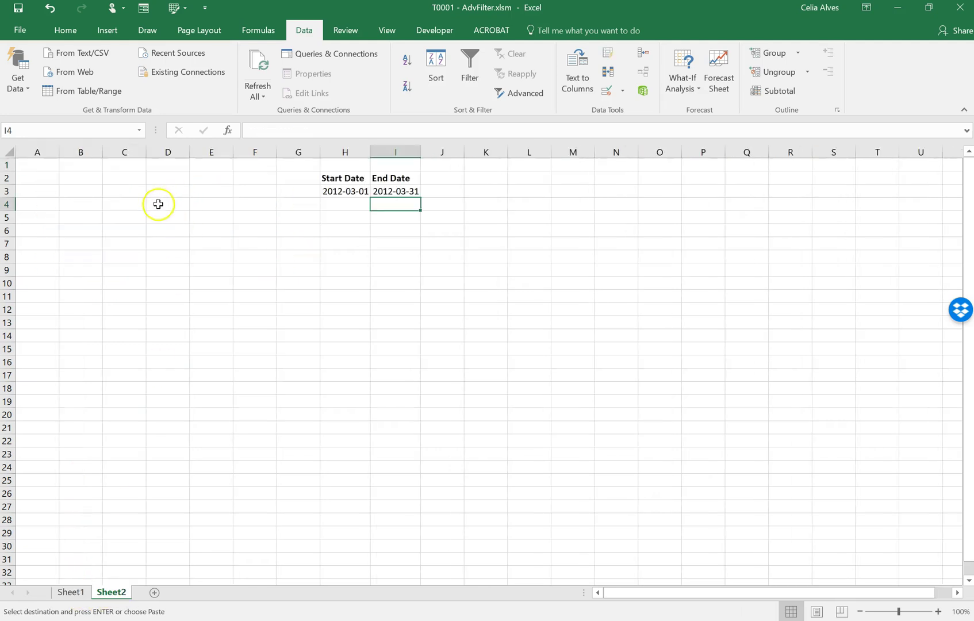
{"action": "left_click", "coordinate": [116, 180]}
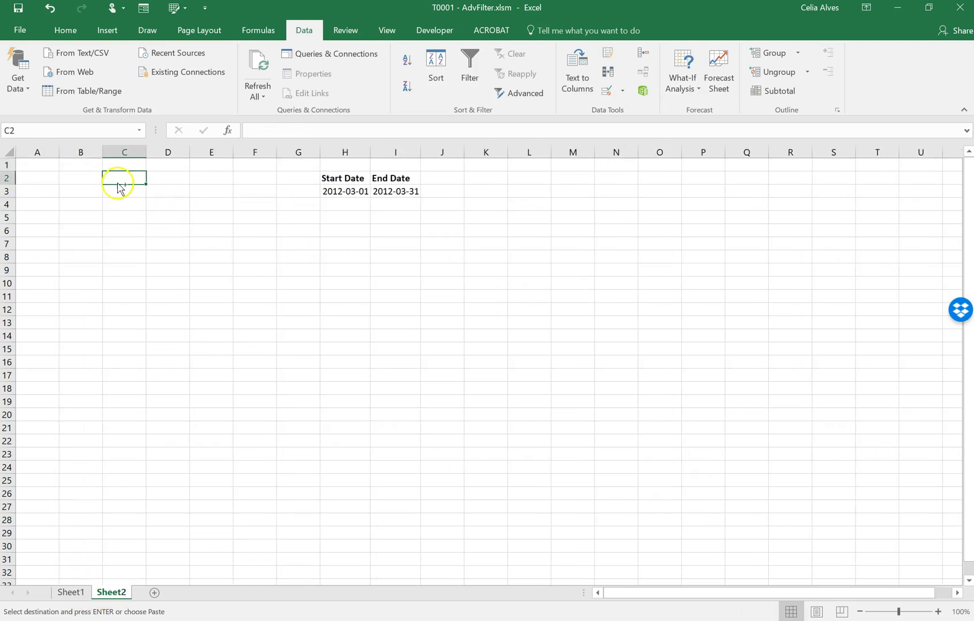
{"action": "key", "text": "ctrl+v"}
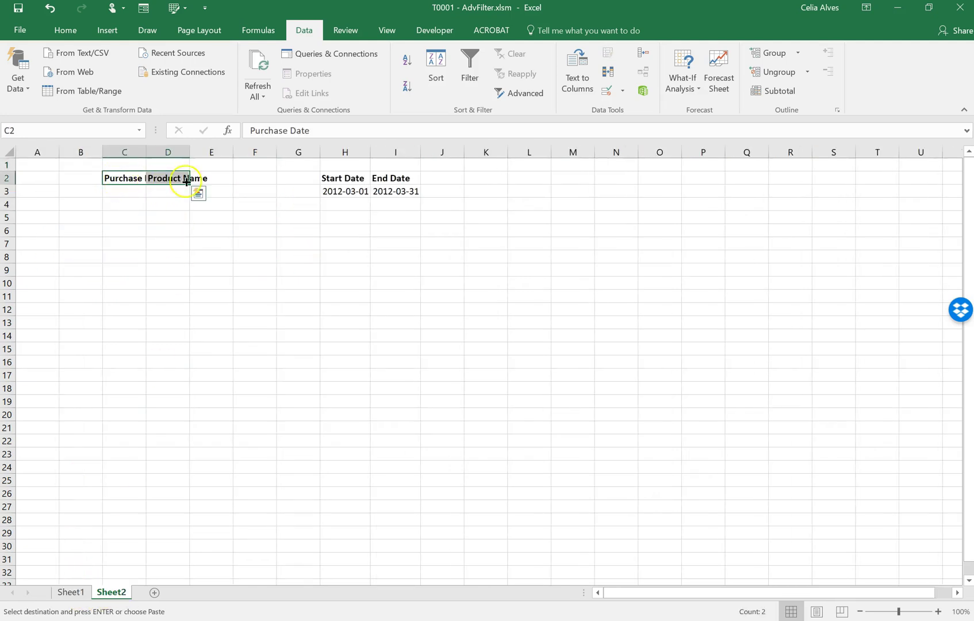
{"action": "double_click", "coordinate": [146, 152]}
{"action": "left_click_drag", "start_coordinate": [213, 152], "coordinate": [213, 152]}
{"action": "double_click", "coordinate": [213, 152]}
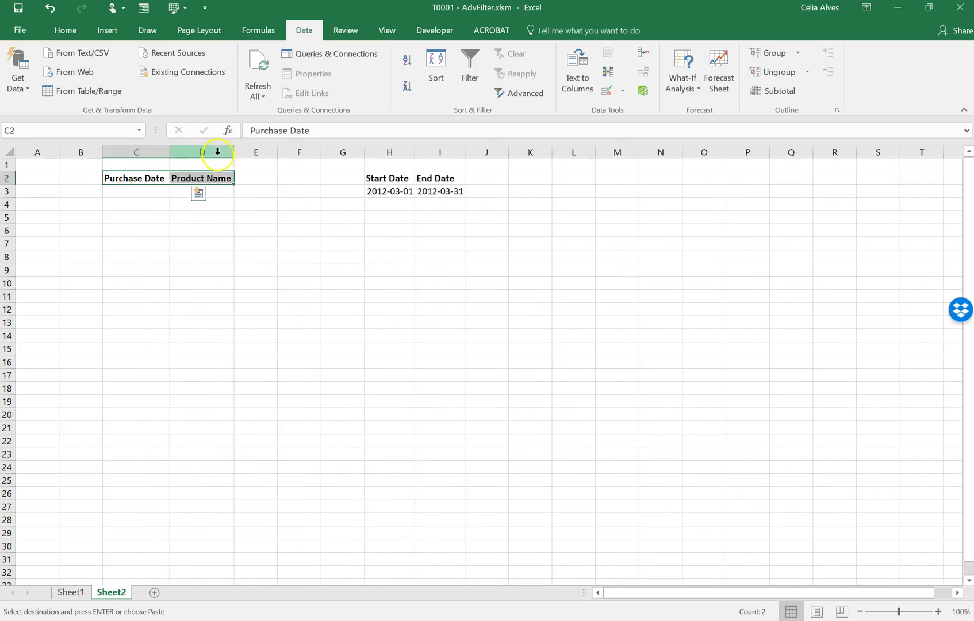
Duplicate the Purchase Date heading from C2 into B2 and autofit column B.
{"action": "left_click", "coordinate": [151, 177]}
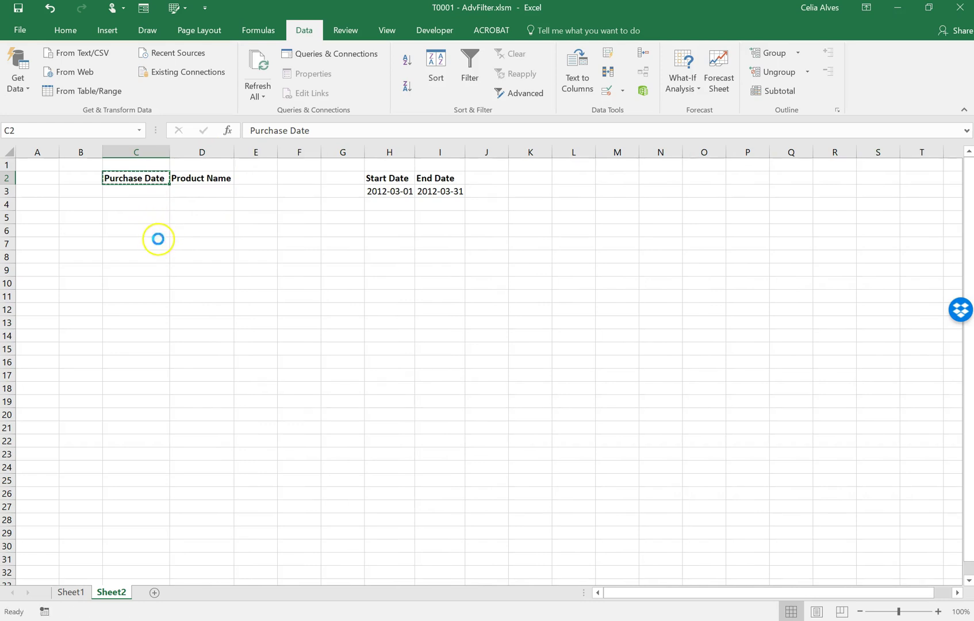
{"action": "left_click", "coordinate": [84, 179]}
{"action": "key", "text": "ctrl+v"}
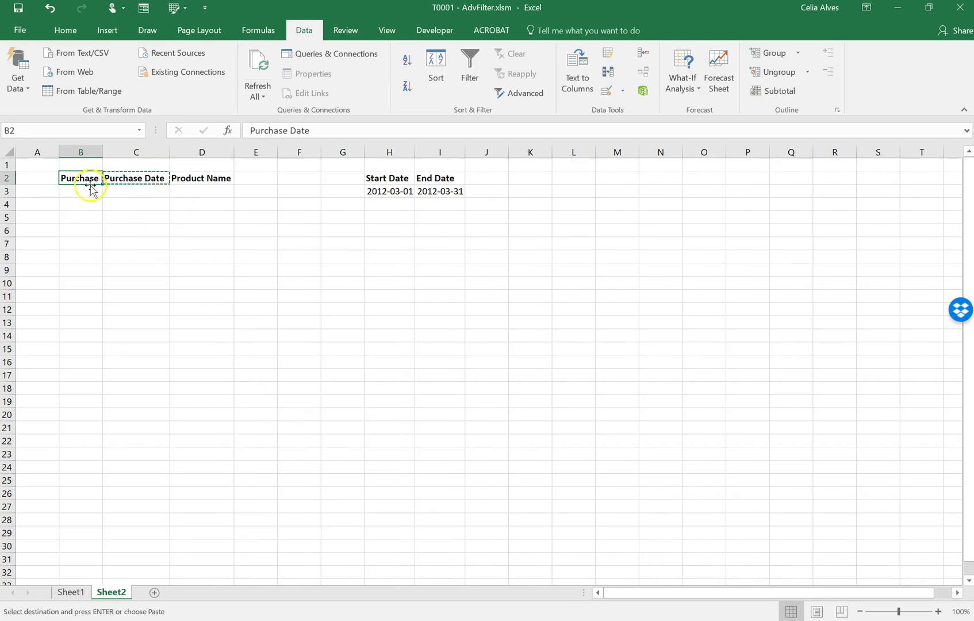
{"action": "double_click", "coordinate": [102, 151]}
{"action": "left_click", "coordinate": [186, 216]}
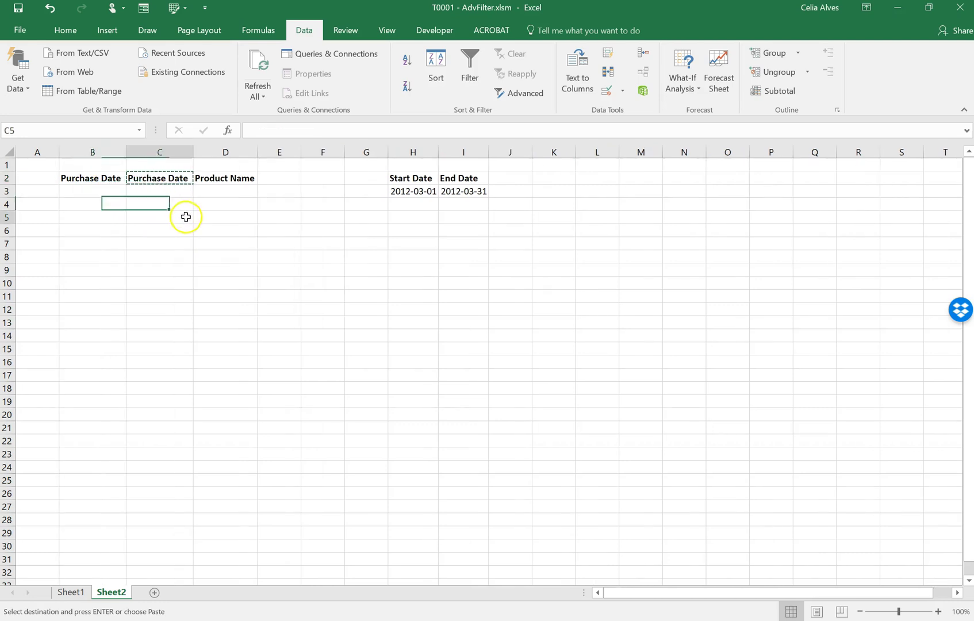
{"action": "key", "text": "Escape"}
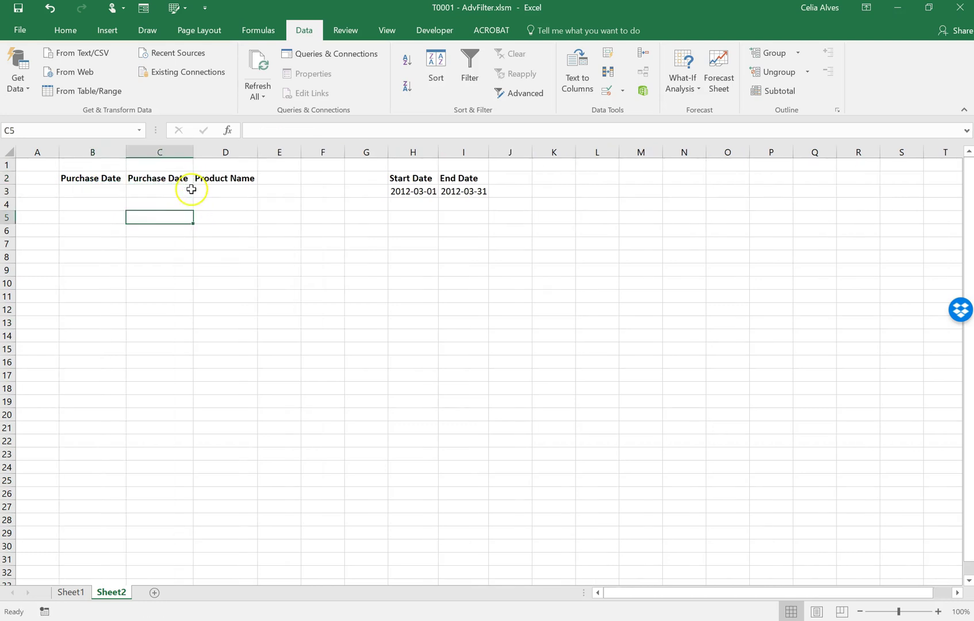
Enter the start date criterion =">="&H3 in B3 under the first Purchase Date heading.
{"action": "left_click", "coordinate": [119, 192]}
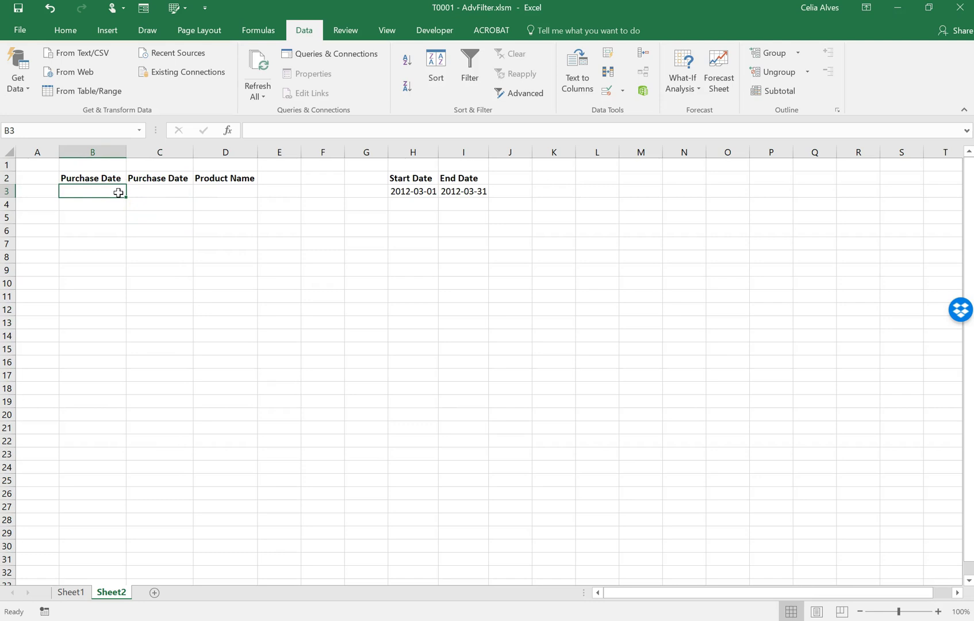
{"action": "type", "text": "="}
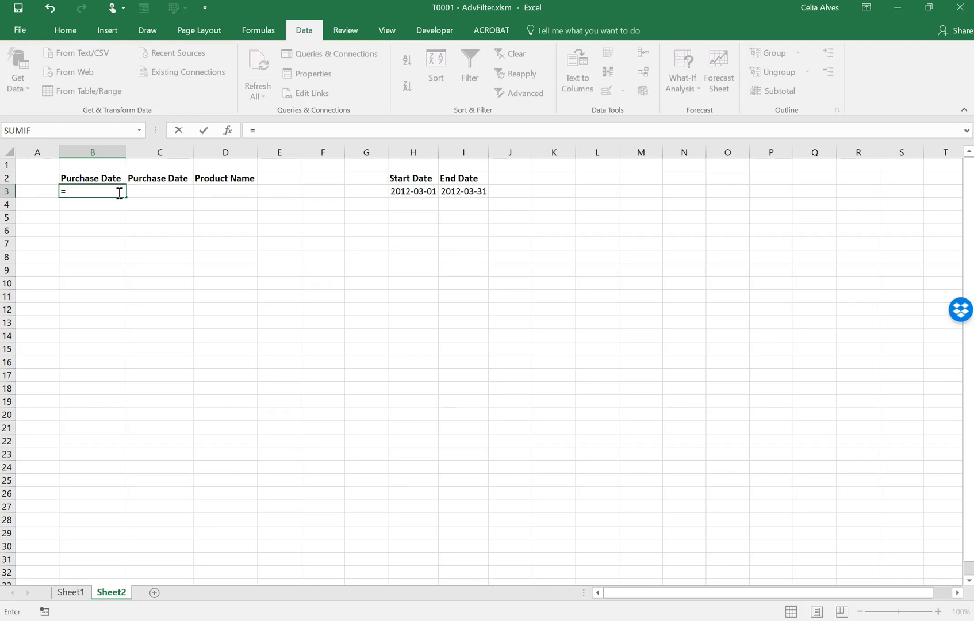
{"action": "type", "text": "\">=\"&"}
{"action": "left_click", "coordinate": [405, 193]}
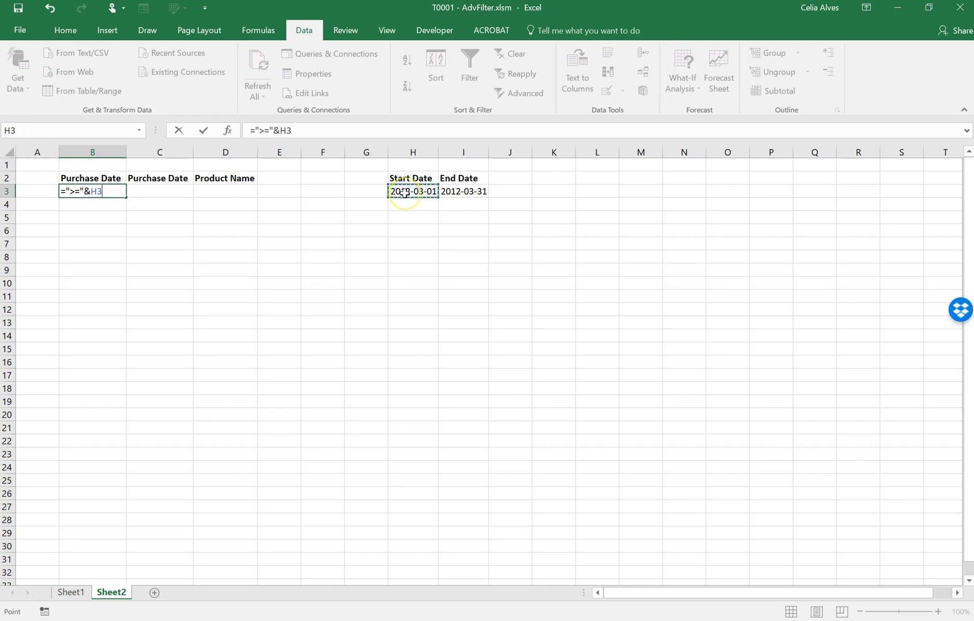
{"action": "key", "text": "Return"}
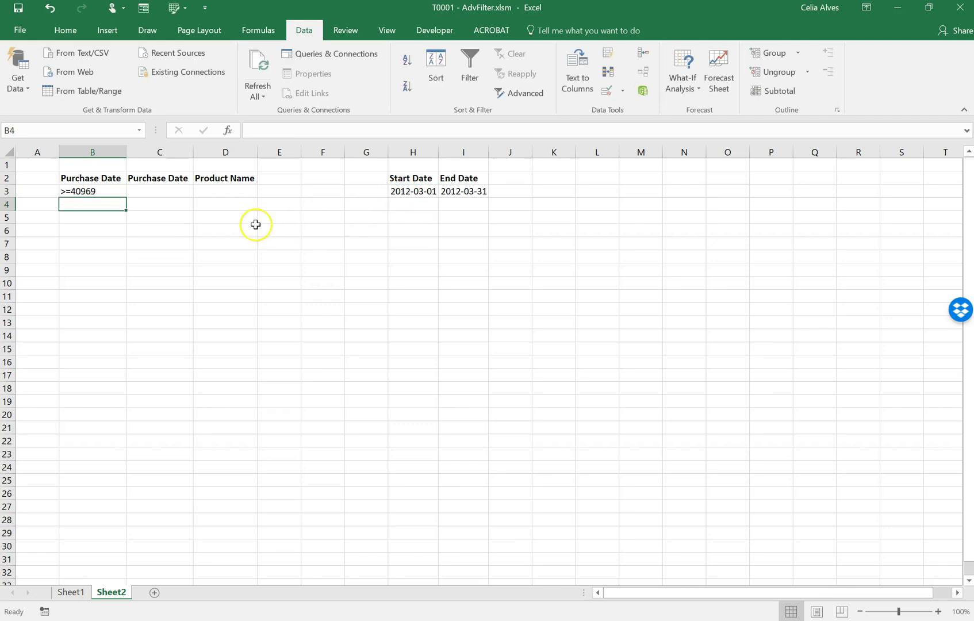
Enter the end date criterion ="<="&I3 in C3 under the second Purchase Date heading.
{"action": "left_click", "coordinate": [160, 191]}
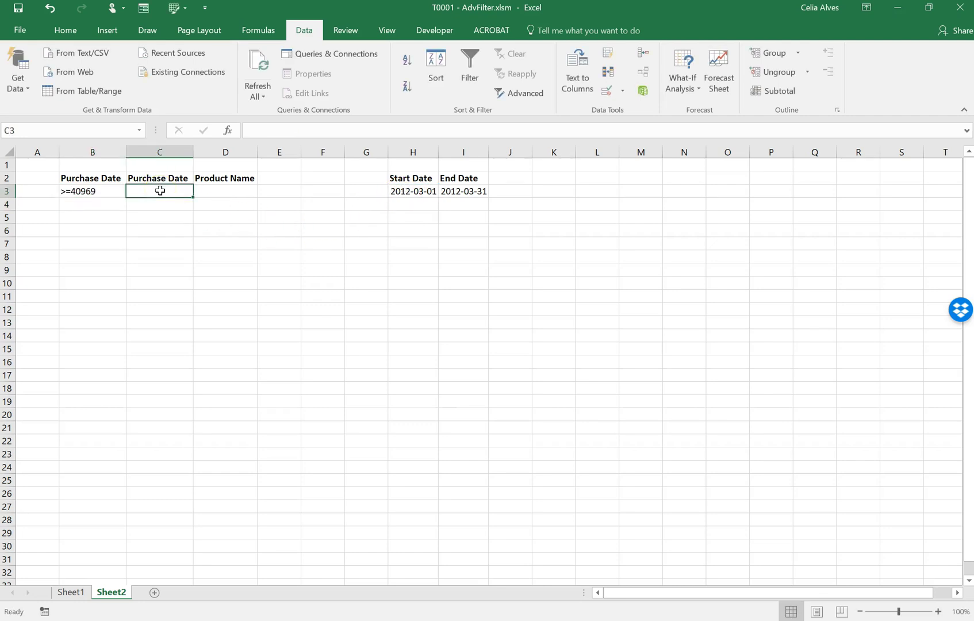
{"action": "type", "text": "="}
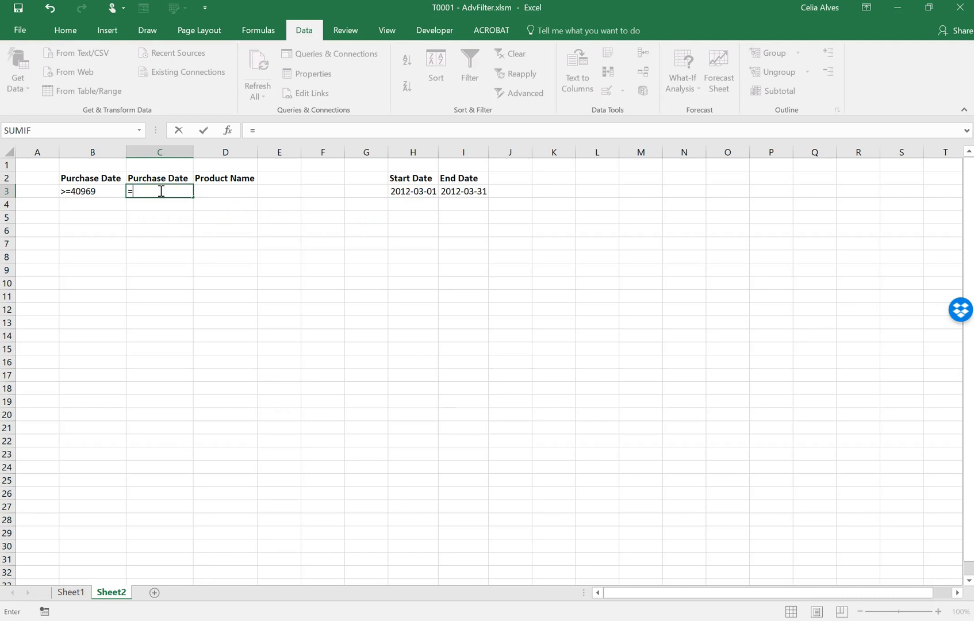
{"action": "type", "text": "\"<=\"&"}
{"action": "left_click", "coordinate": [461, 188]}
{"action": "key", "text": "Return"}
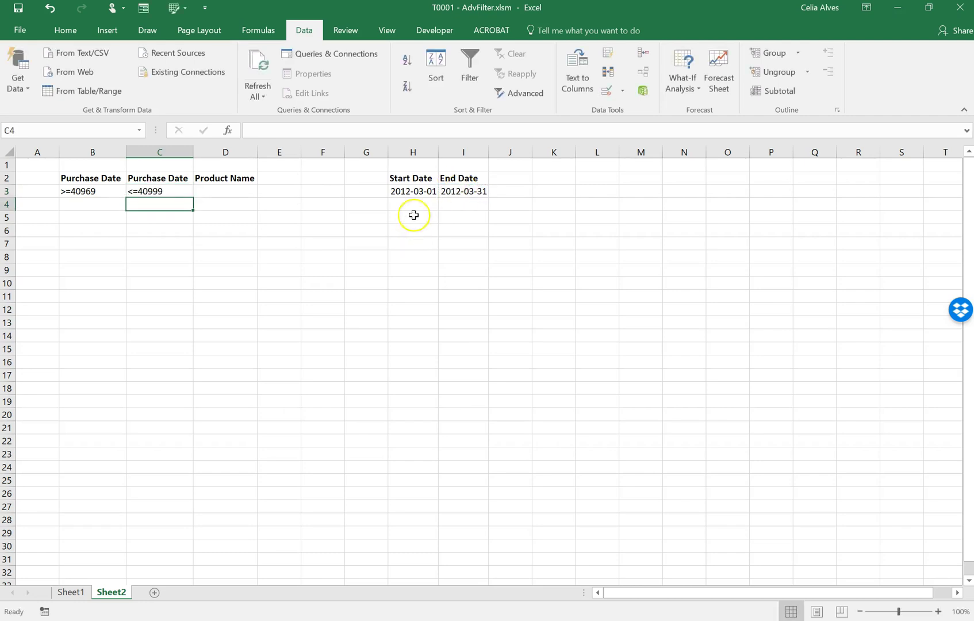
Copy the product name i7 Intel CPU from B5 of Sheet1 into D3 of Sheet2 under Product Name.
{"action": "left_click", "coordinate": [92, 191]}
{"action": "left_click", "coordinate": [70, 593]}
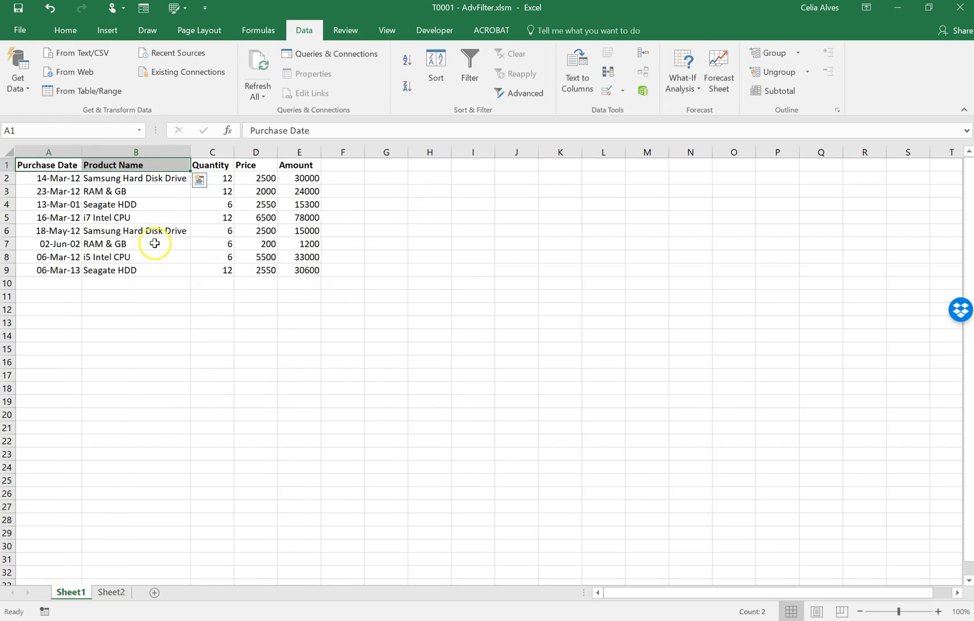
{"action": "left_click", "coordinate": [131, 221]}
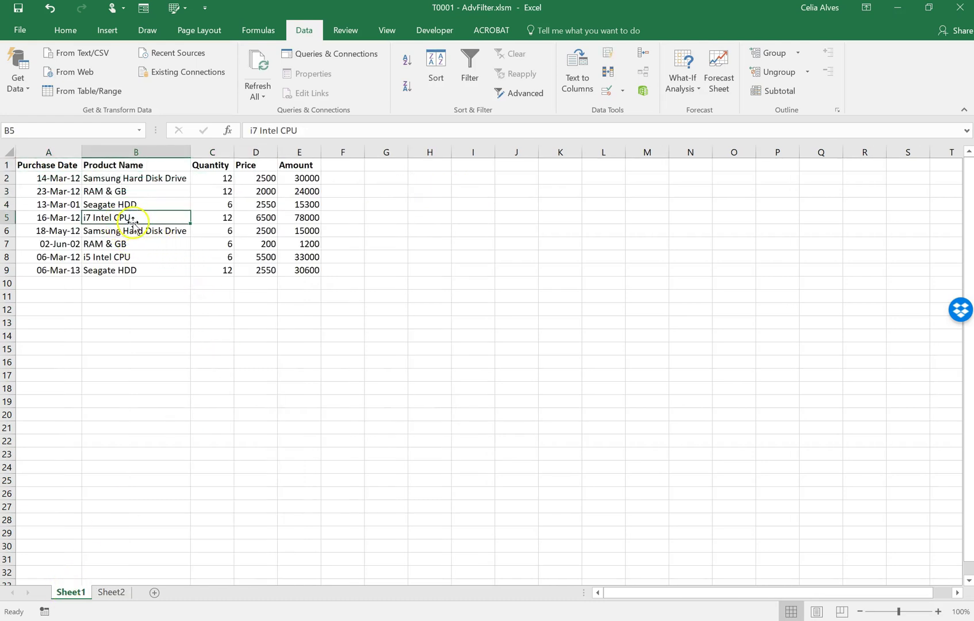
{"action": "left_click_drag", "start_coordinate": [303, 130], "coordinate": [200, 131]}
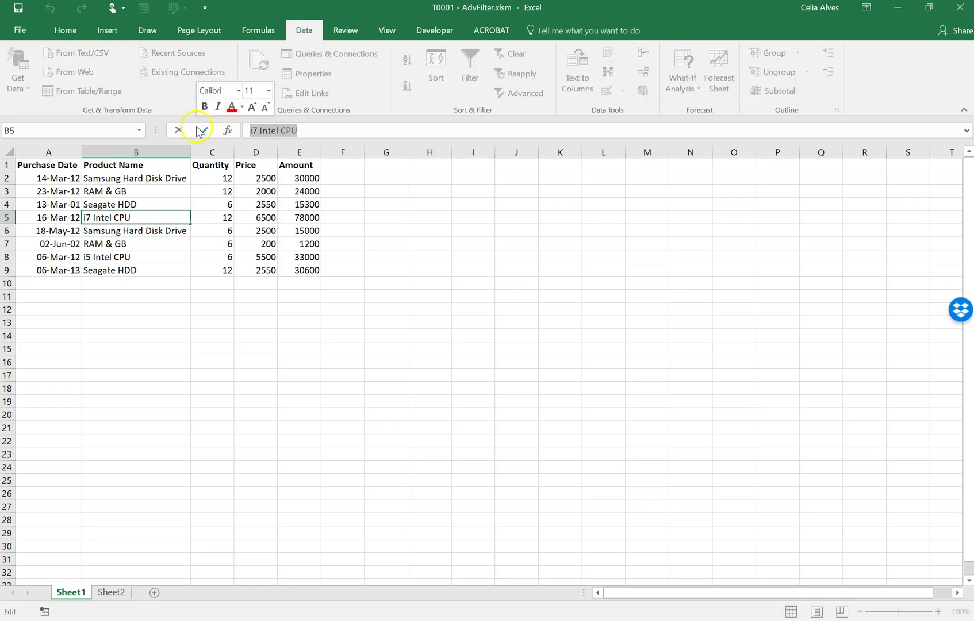
{"action": "left_click", "coordinate": [200, 131]}
{"action": "left_click", "coordinate": [111, 593]}
{"action": "left_click", "coordinate": [220, 195]}
{"action": "double_click", "coordinate": [219, 195]}
{"action": "key", "text": "ctrl+v"}
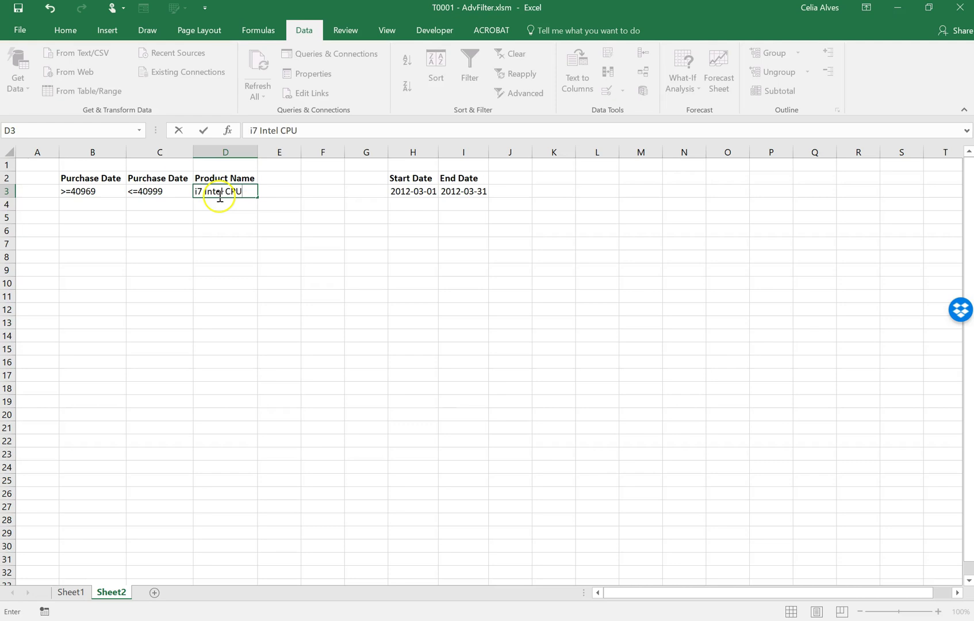
{"action": "key", "text": "Return"}
{"action": "left_click_drag", "start_coordinate": [94, 172], "coordinate": [223, 188]}
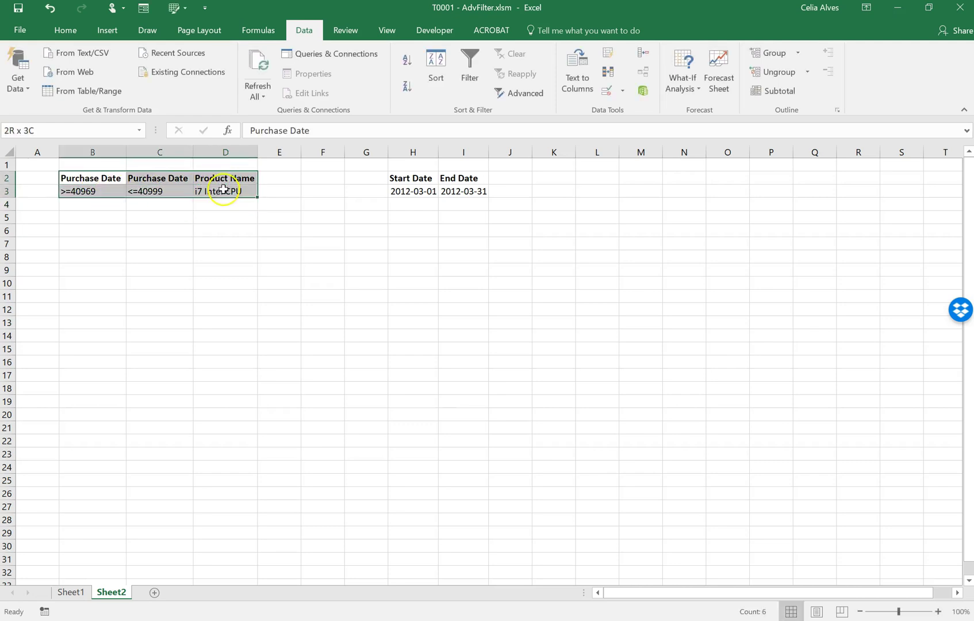
{"action": "left_click", "coordinate": [187, 256]}
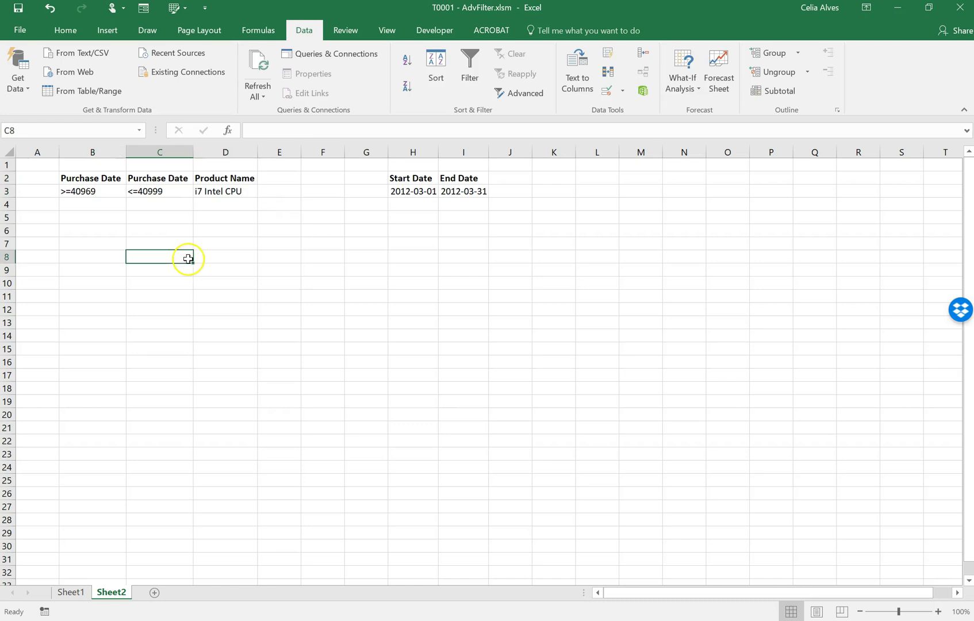
Copy the heading row A1:E1 from Sheet1 and paste it into row 6 of Sheet2, starting at B6.
{"action": "left_click", "coordinate": [72, 593]}
{"action": "left_click_drag", "start_coordinate": [44, 167], "coordinate": [293, 162]}
{"action": "key", "text": "ctrl+c"}
{"action": "key", "text": "Escape"}
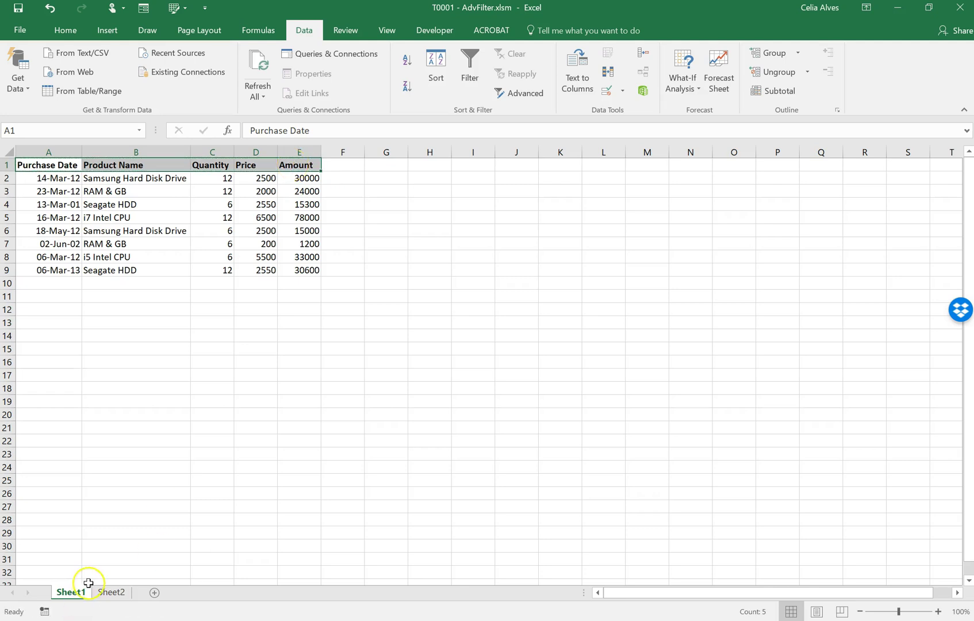
{"action": "key", "text": "ctrl+c"}
{"action": "left_click", "coordinate": [111, 592]}
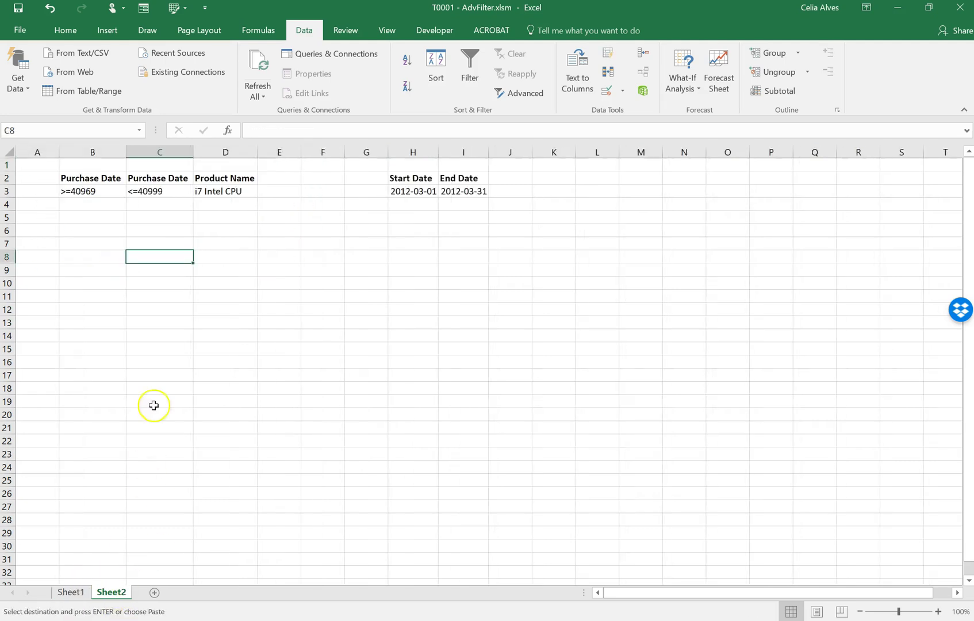
{"action": "left_click", "coordinate": [84, 231]}
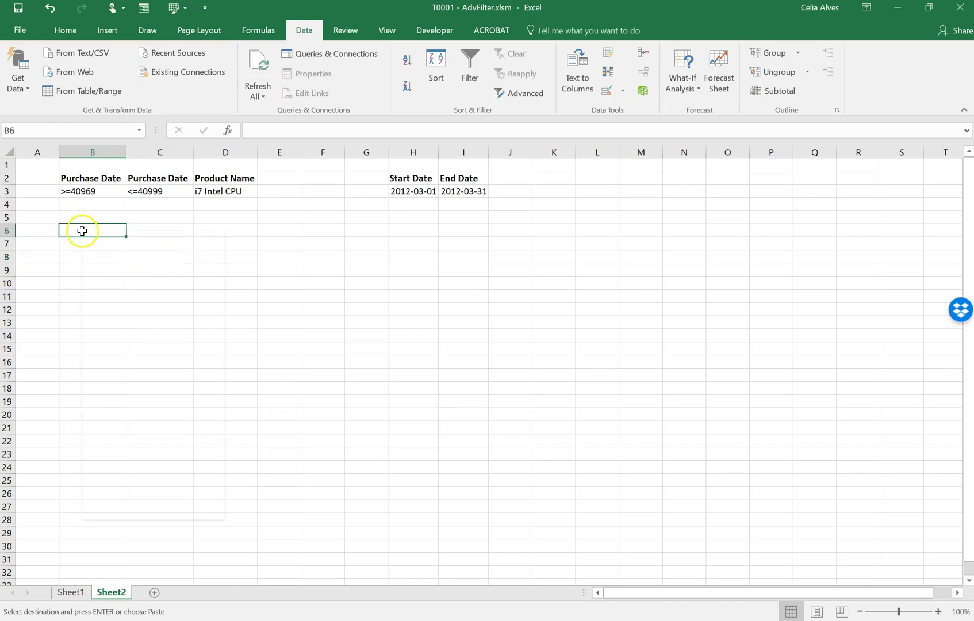
{"action": "right_click", "coordinate": [82, 231]}
{"action": "left_click", "coordinate": [107, 288]}
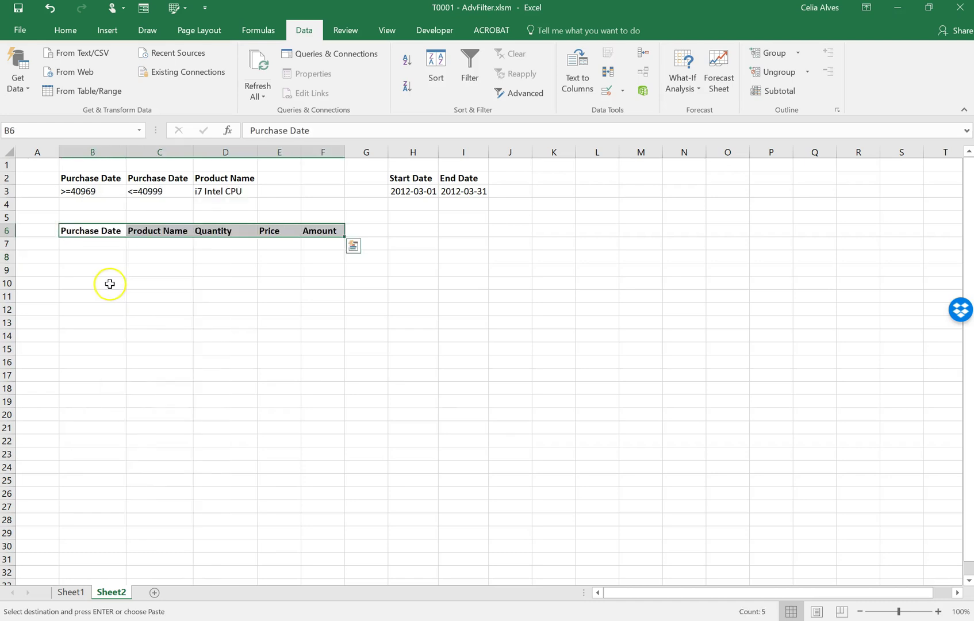
{"action": "left_click", "coordinate": [145, 278]}
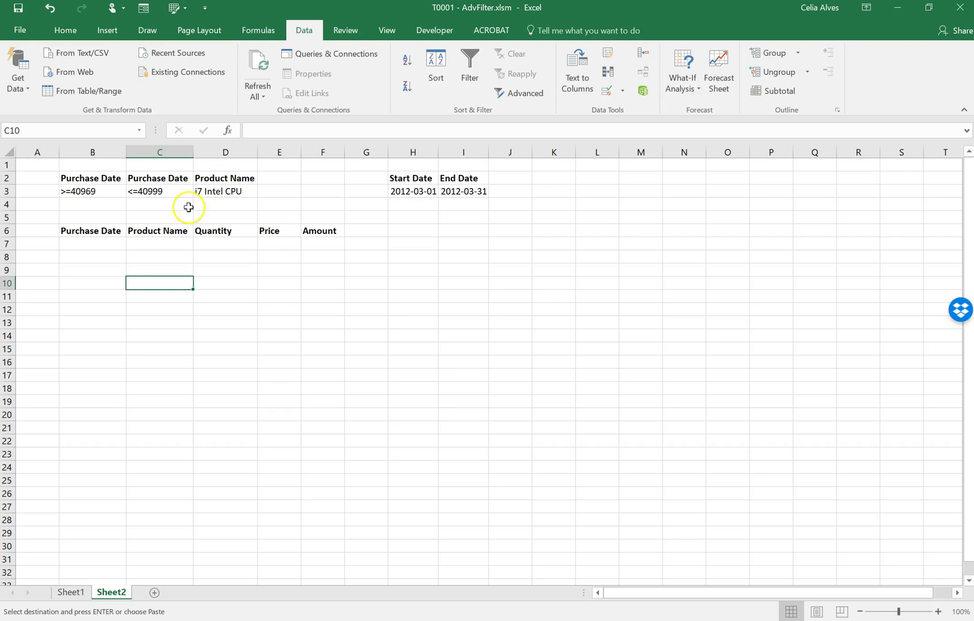
Remove the Product Name heading from C6 and move the Quantity, Price and Amount headings into C6:E6.
{"action": "left_click", "coordinate": [165, 230]}
{"action": "key", "text": "Delete"}
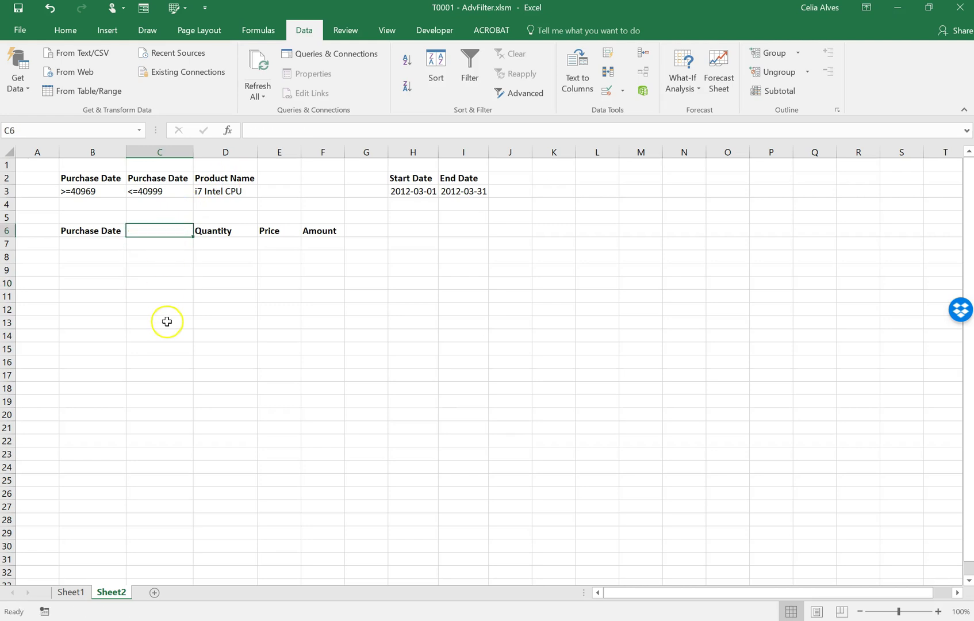
{"action": "mouse_move", "coordinate": [228, 236]}
{"action": "left_mouse_down"}
{"action": "mouse_move", "coordinate": [307, 231]}
{"action": "mouse_move", "coordinate": [239, 234]}
{"action": "left_mouse_up"}
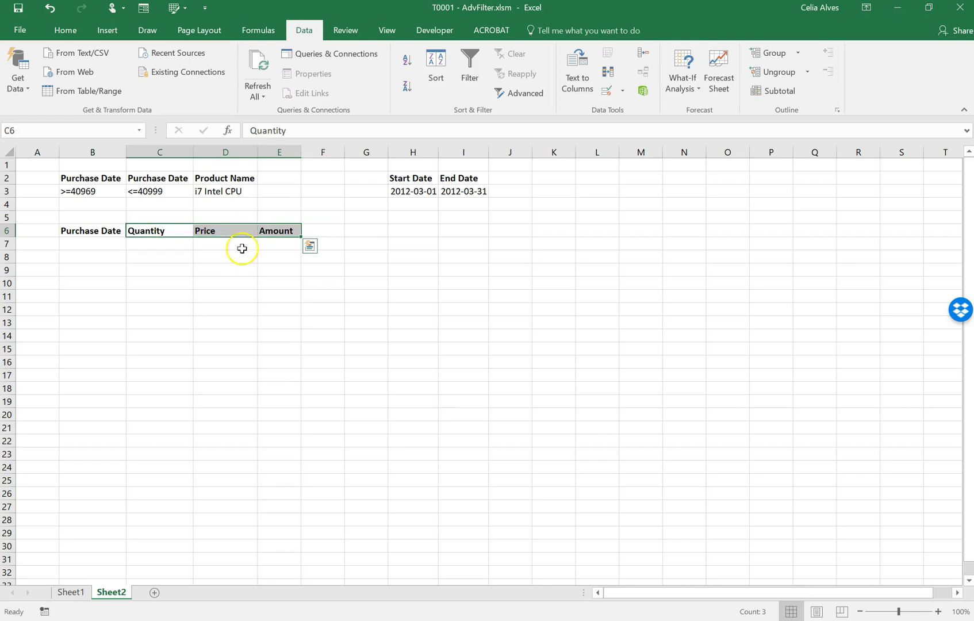
{"action": "left_click", "coordinate": [187, 256]}
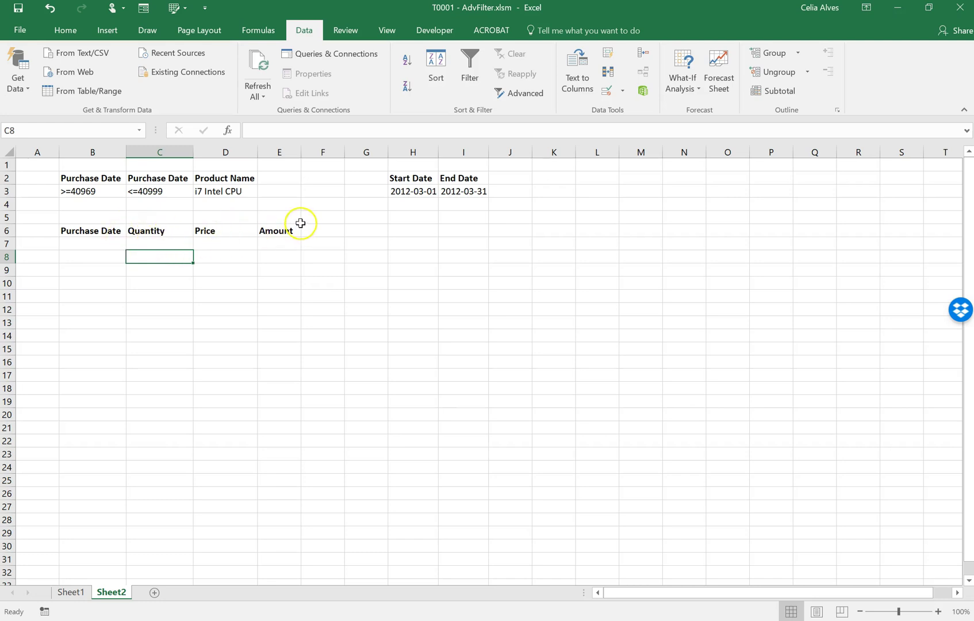
{"action": "left_click", "coordinate": [234, 274]}
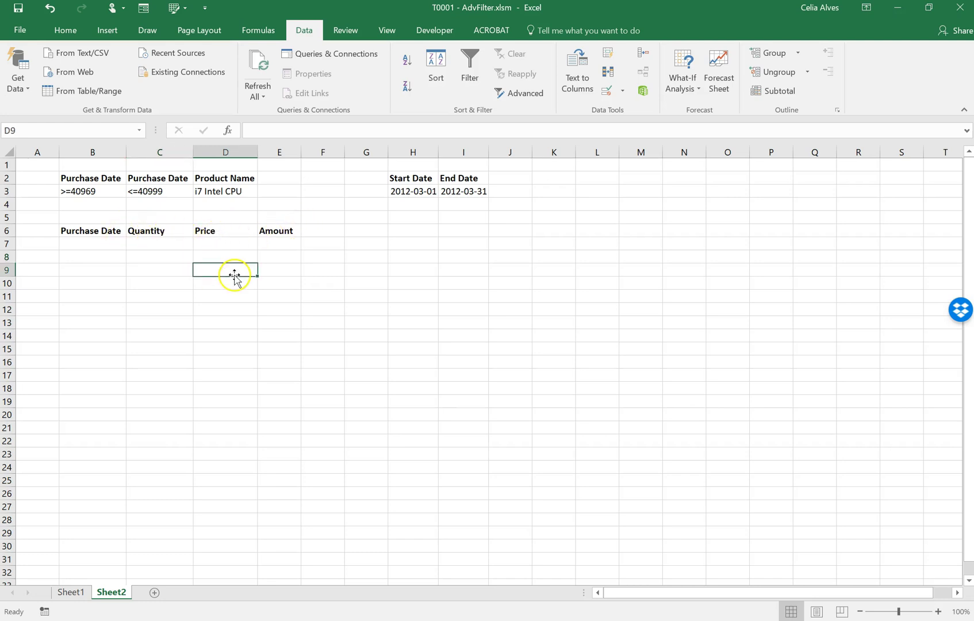
Start recording a macro named AdvFilter, stored in This Workbook.
{"action": "left_click", "coordinate": [464, 283]}
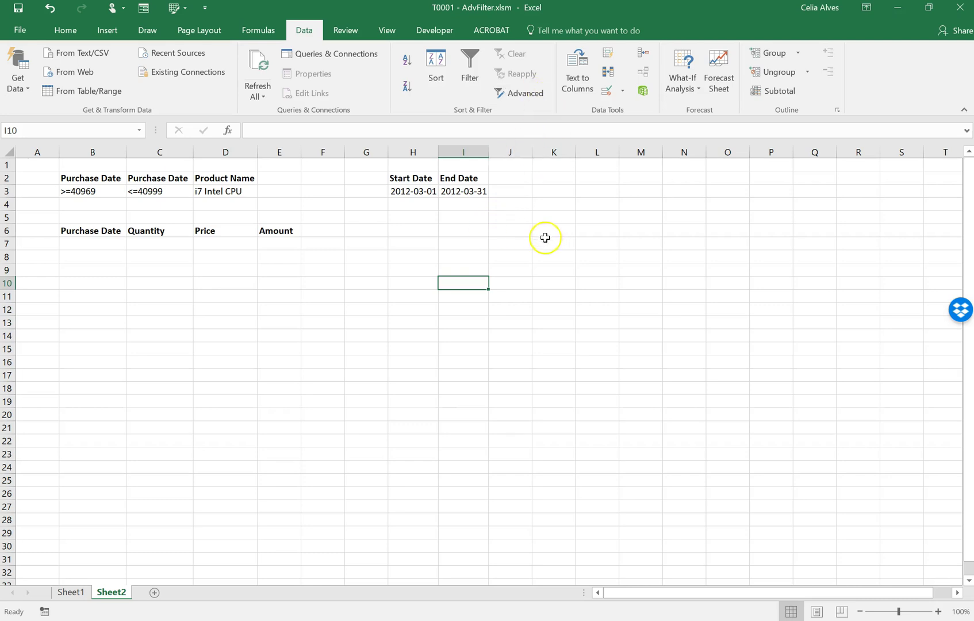
{"action": "left_click", "coordinate": [464, 260]}
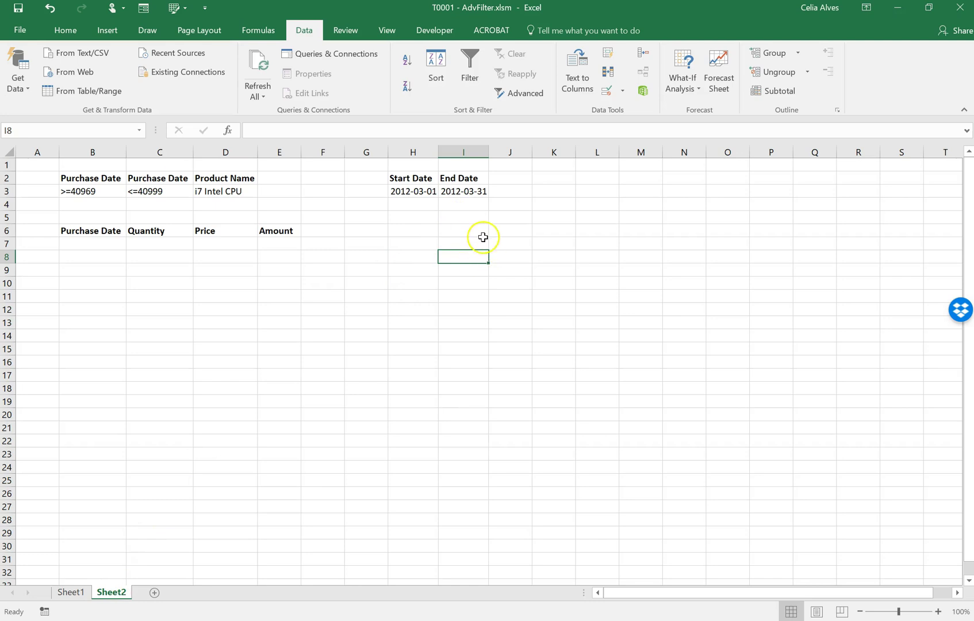
{"action": "left_click", "coordinate": [45, 611]}
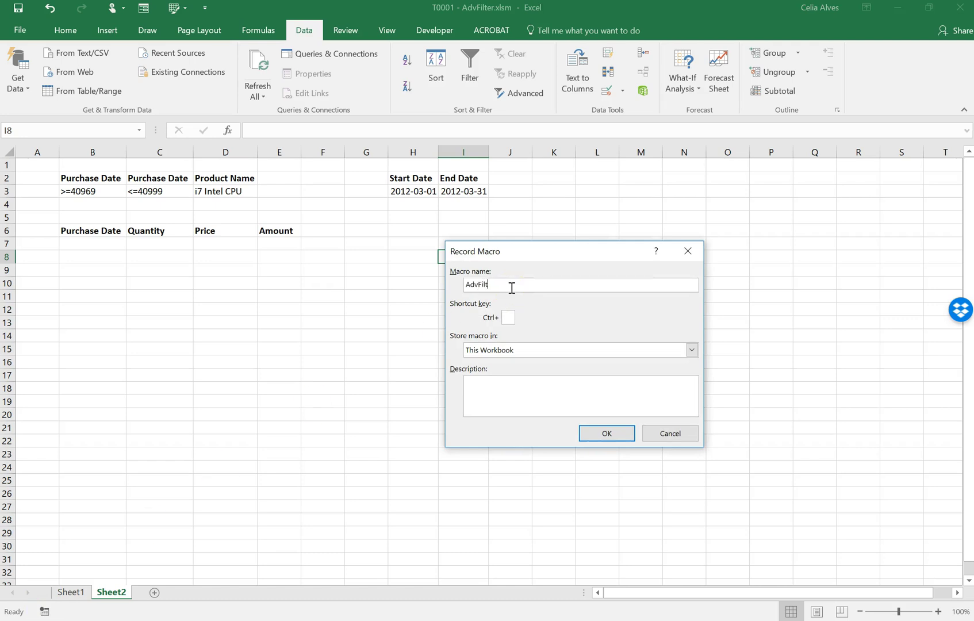
{"action": "left_click", "coordinate": [607, 433]}
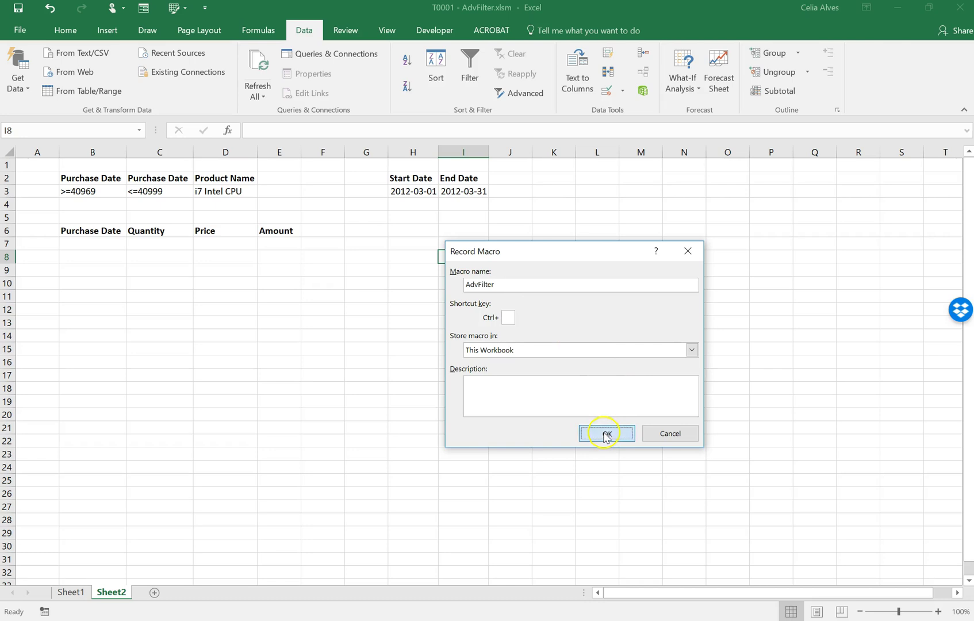
Set up an Advanced Filter that copies to another location, with Sheet1 A1:E9 as the list range.
{"action": "left_click", "coordinate": [518, 99]}
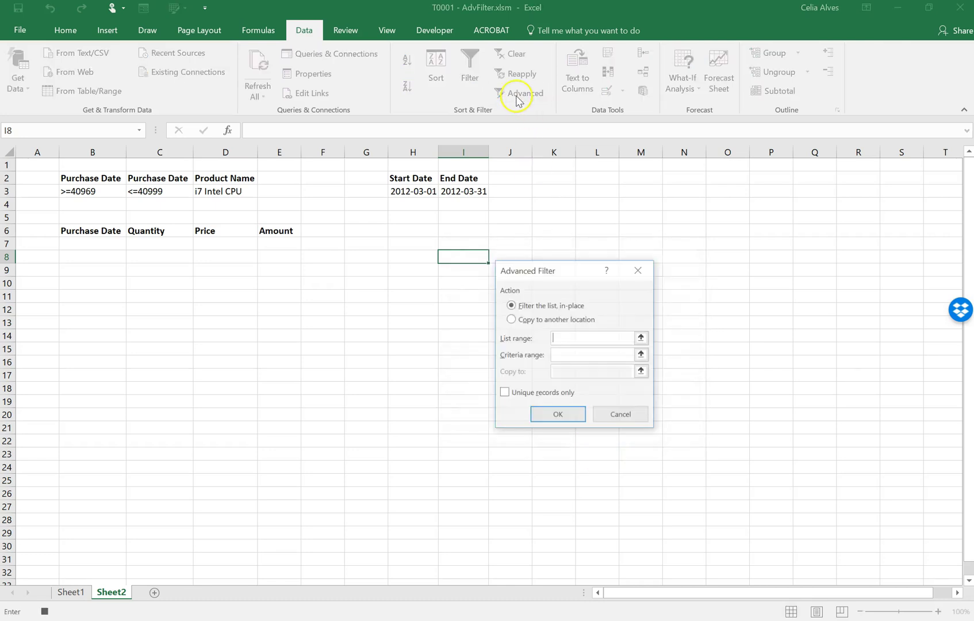
{"action": "left_click", "coordinate": [511, 320]}
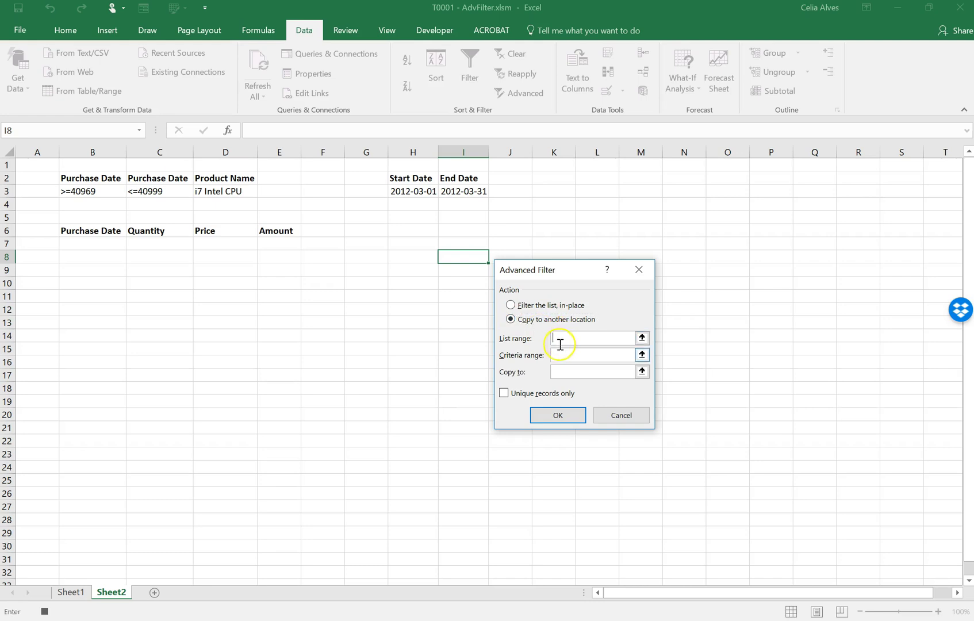
{"action": "left_click", "coordinate": [71, 592]}
{"action": "left_click_drag", "start_coordinate": [61, 165], "coordinate": [306, 268]}
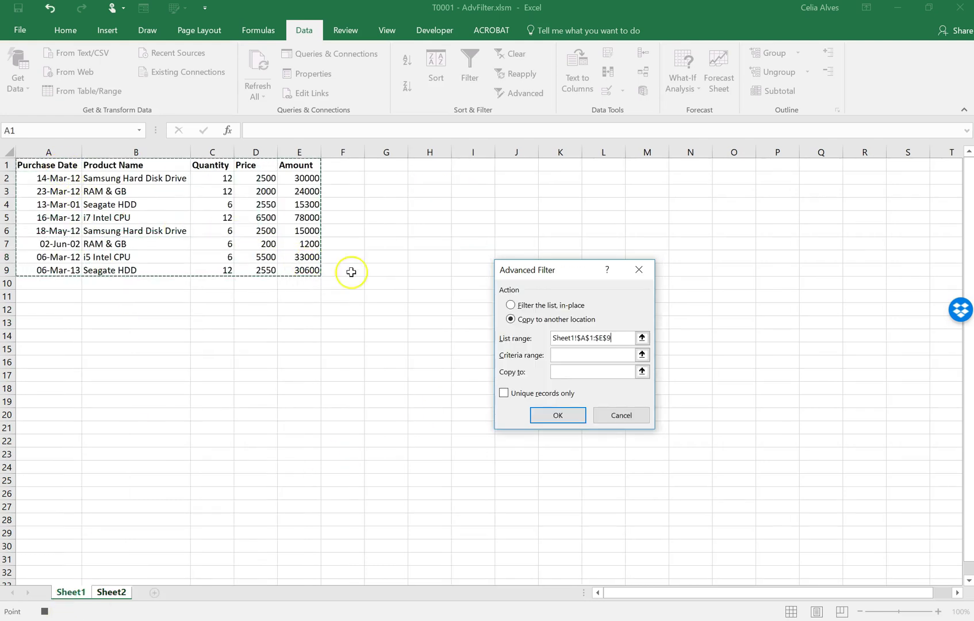
Set the criteria range to Sheet2 B2:D3 and the copy destination to B6:E6, and run the filter.
{"action": "left_click", "coordinate": [583, 356]}
{"action": "left_click_drag", "start_coordinate": [92, 181], "coordinate": [251, 191]}
{"action": "left_click", "coordinate": [572, 372]}
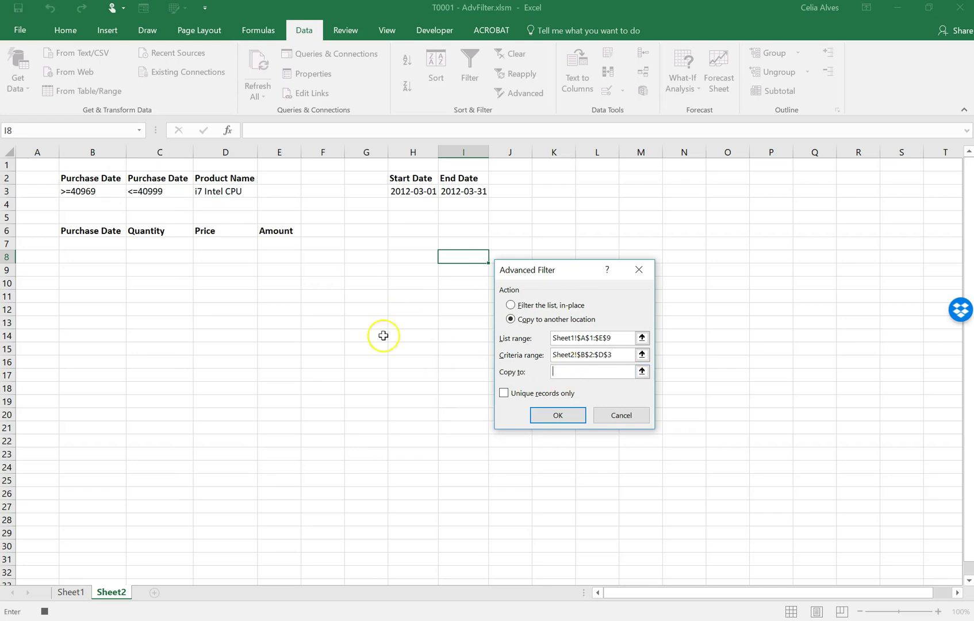
{"action": "left_click_drag", "start_coordinate": [94, 236], "coordinate": [281, 229]}
{"action": "left_click", "coordinate": [557, 418]}
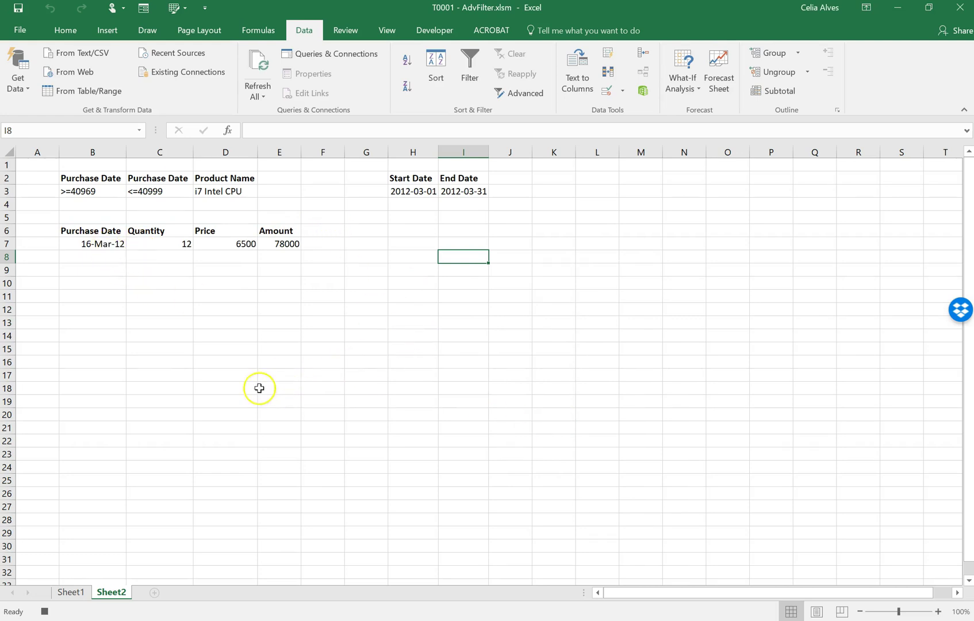
Select the product name in B6 of Sheet1 and stop recording the macro.
{"action": "left_click", "coordinate": [68, 592]}
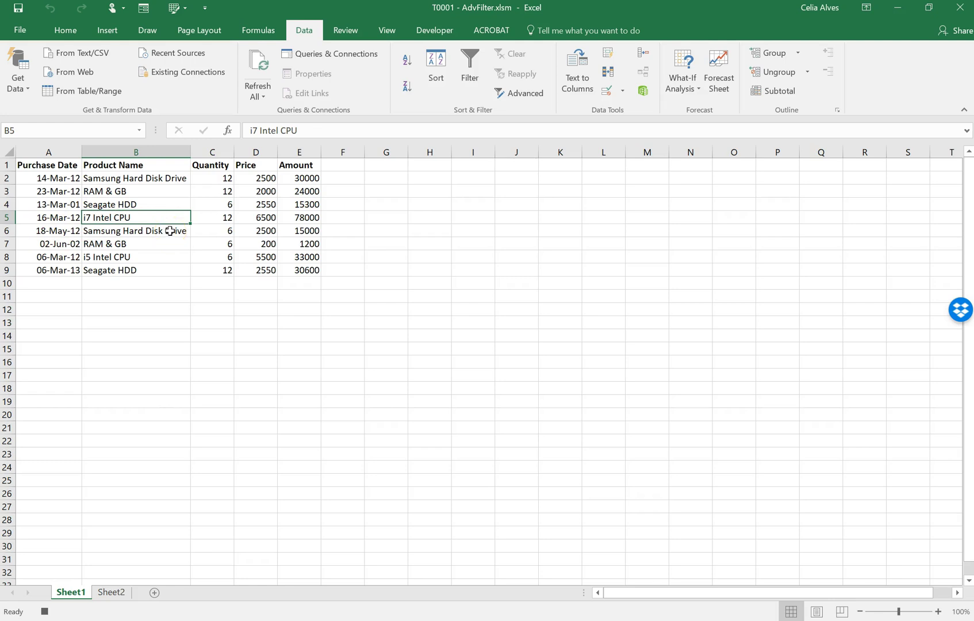
{"action": "left_click", "coordinate": [119, 232]}
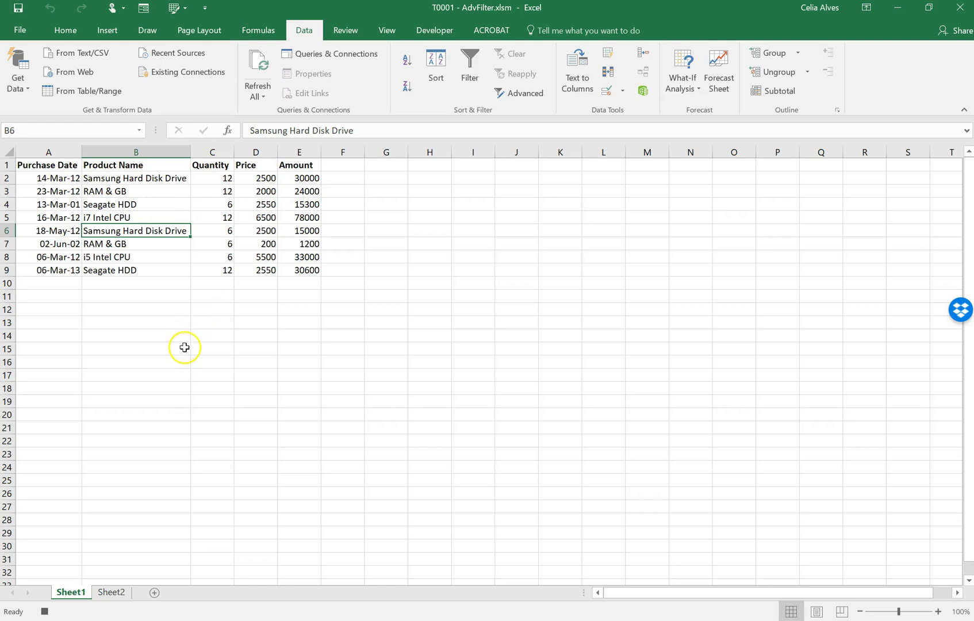
{"action": "left_click", "coordinate": [44, 611]}
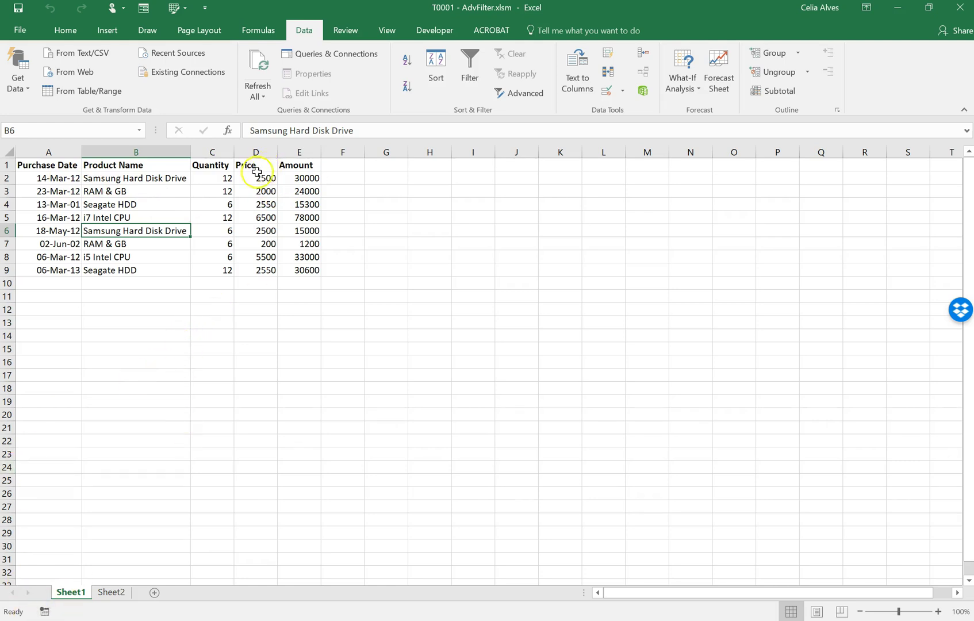
Copy Samsung Hard Disk Drive from B6 of Sheet1 into D3 of Sheet2 and autofit column D.
{"action": "key", "text": "ctrl+c"}
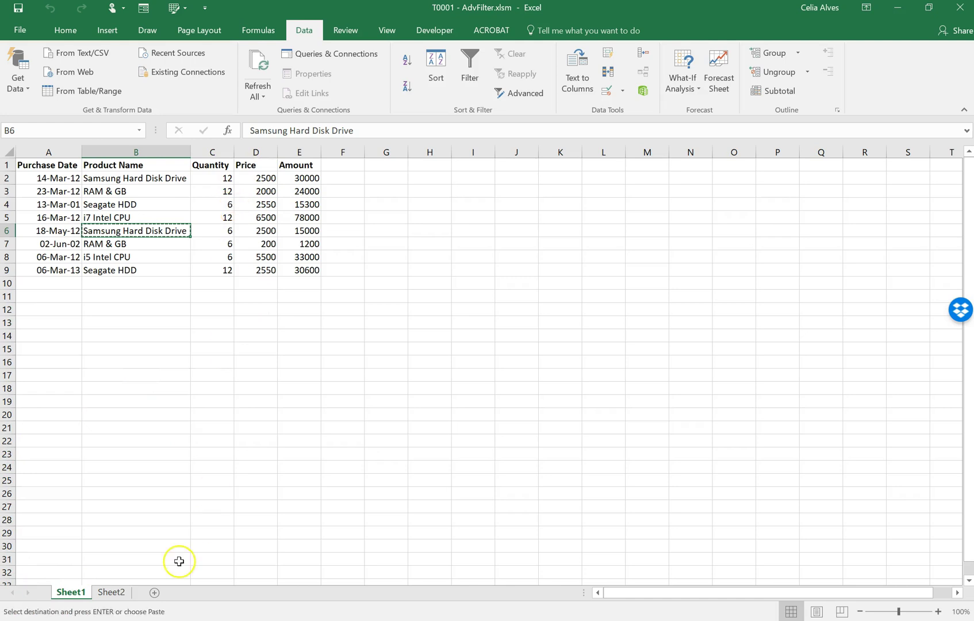
{"action": "left_click", "coordinate": [114, 593]}
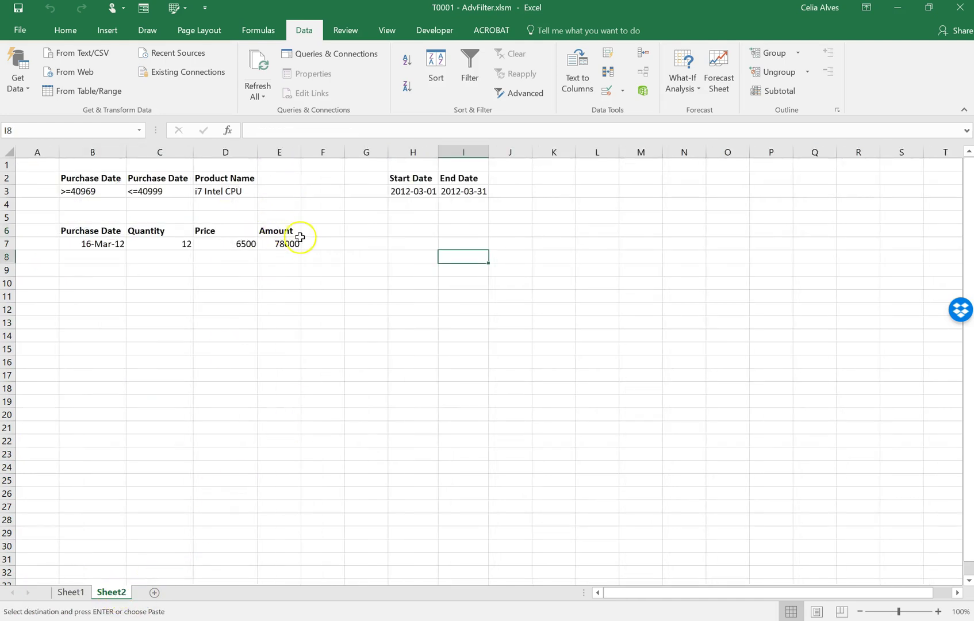
{"action": "left_click", "coordinate": [216, 193]}
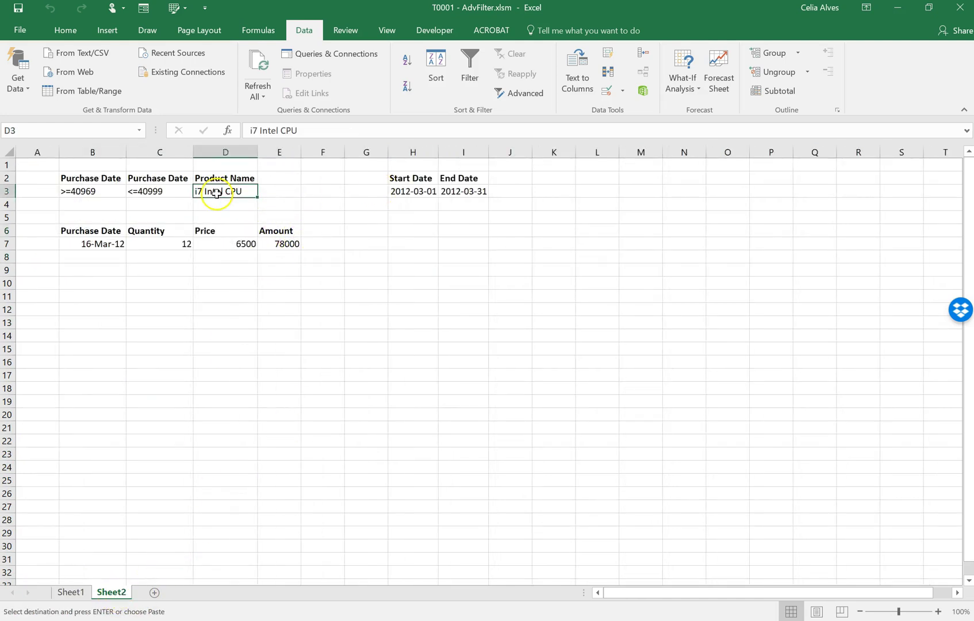
{"action": "key", "text": "ctrl+v"}
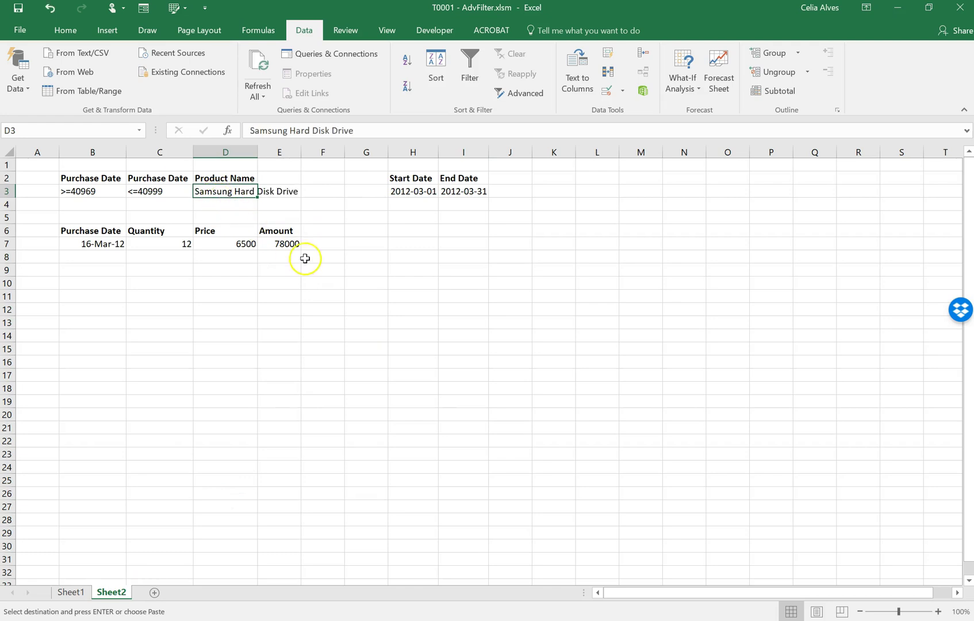
{"action": "double_click", "coordinate": [258, 153]}
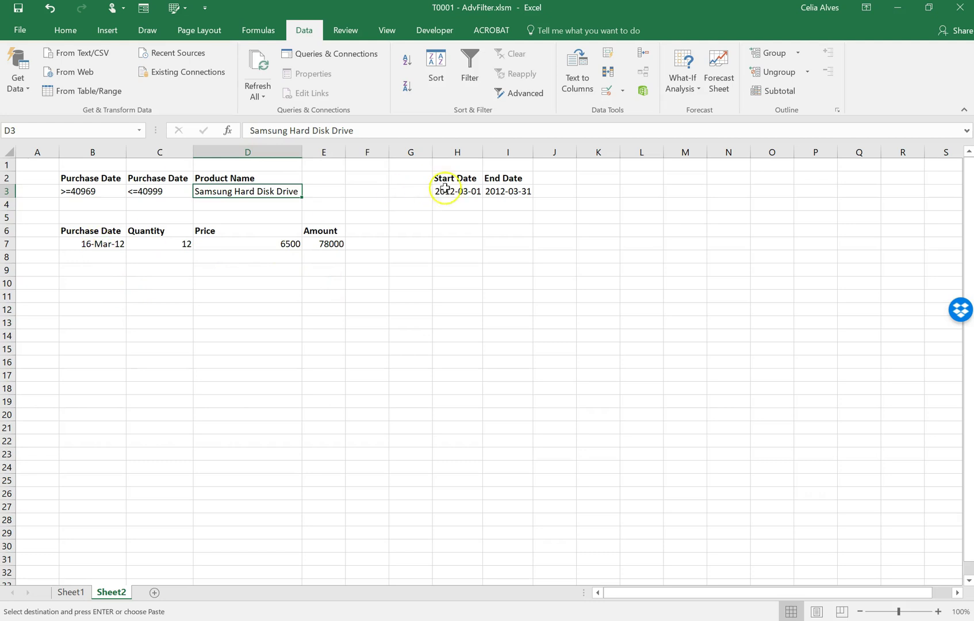
Set the Start Date in H3 to 2012-01-01 and the End Date in I3 to 2012-12-31.
{"action": "left_click", "coordinate": [463, 191]}
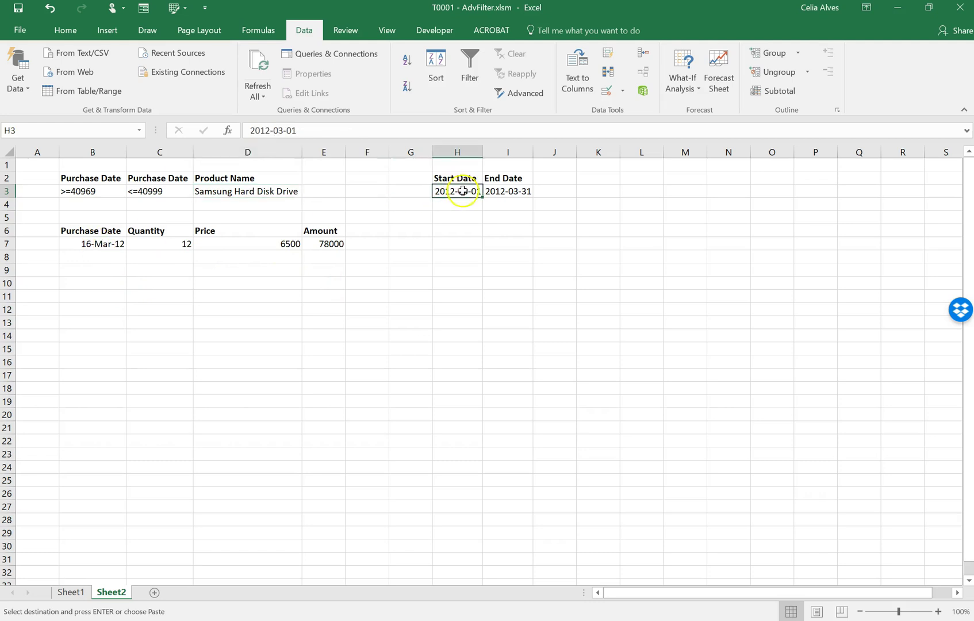
{"action": "left_click", "coordinate": [283, 130]}
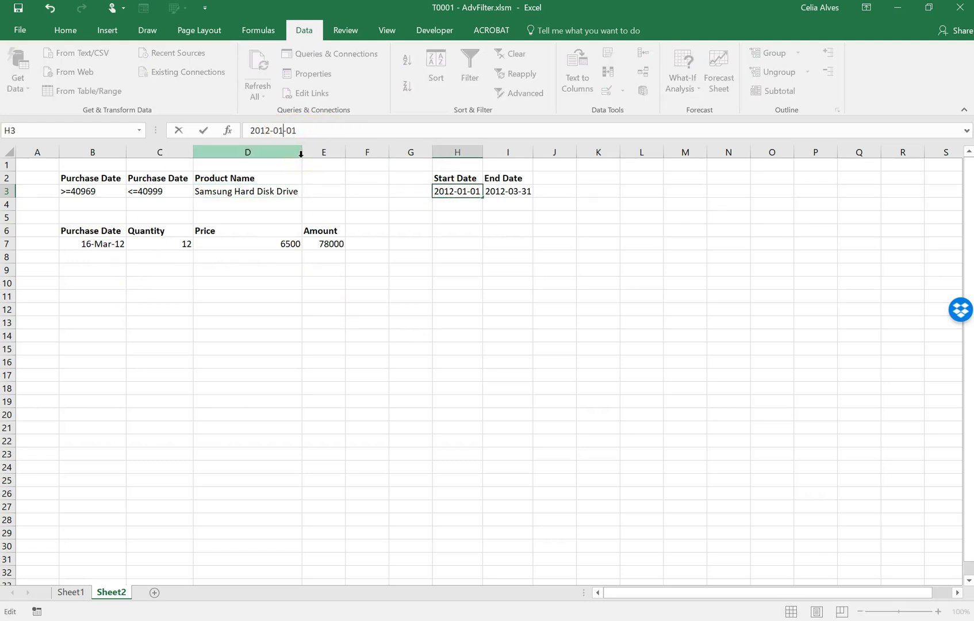
{"action": "left_click", "coordinate": [494, 191]}
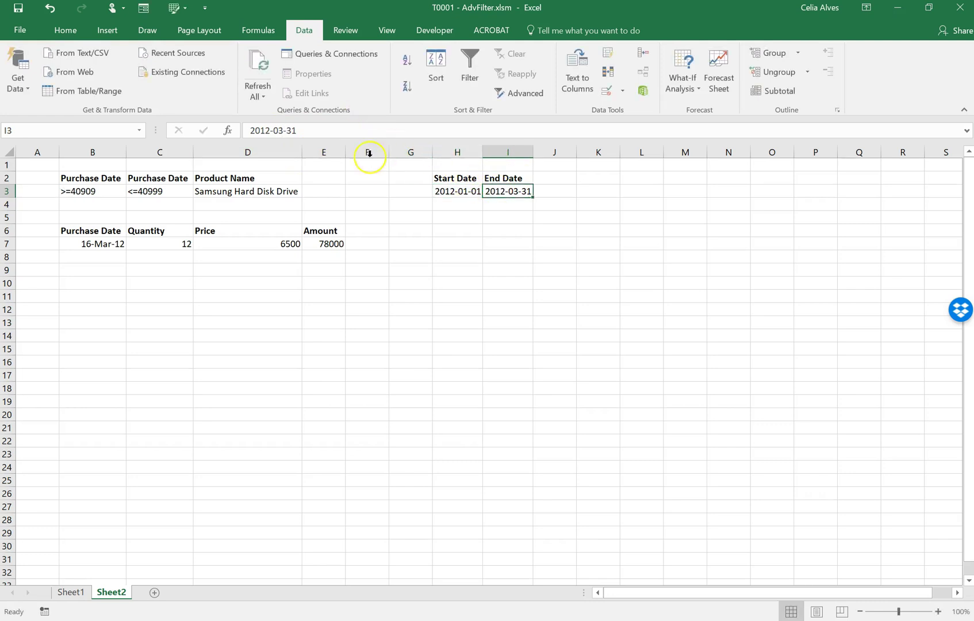
{"action": "left_click", "coordinate": [285, 130]}
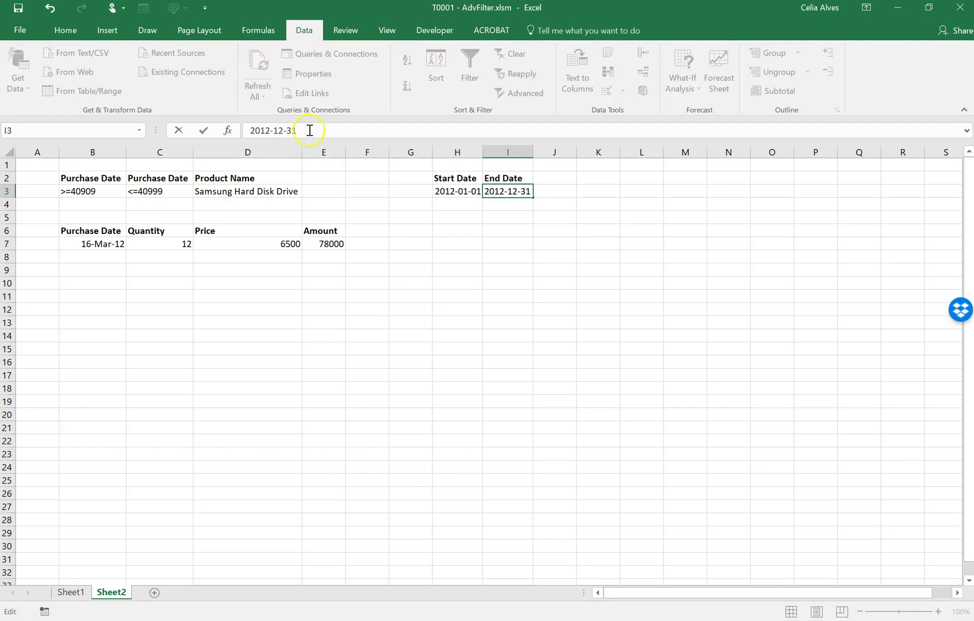
{"action": "key", "text": "Return"}
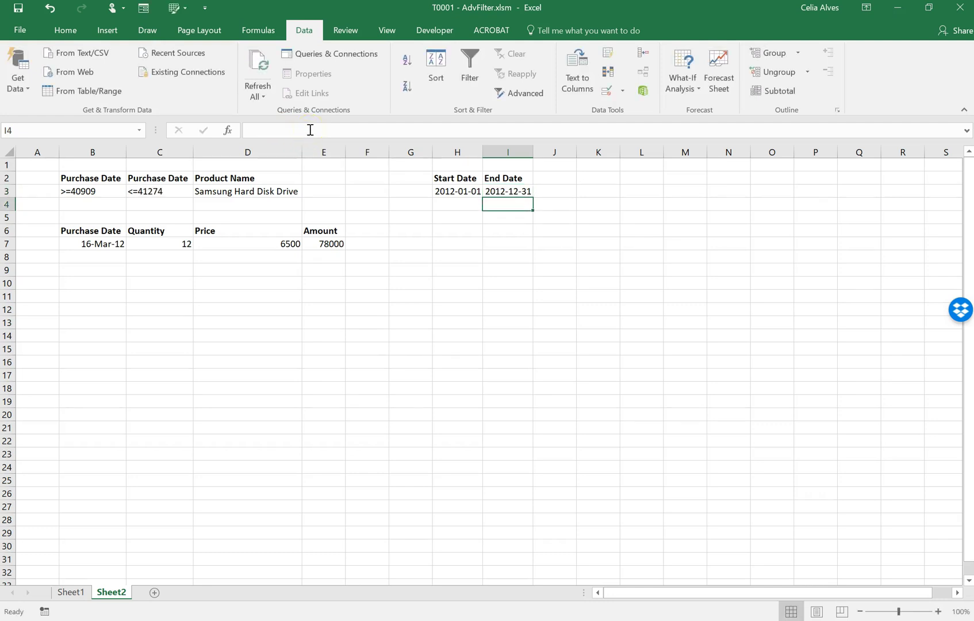
Open Module1 in the Visual Basic editor and enlarge the editor window to show the full AdvFilter code.
{"action": "left_click", "coordinate": [274, 242]}
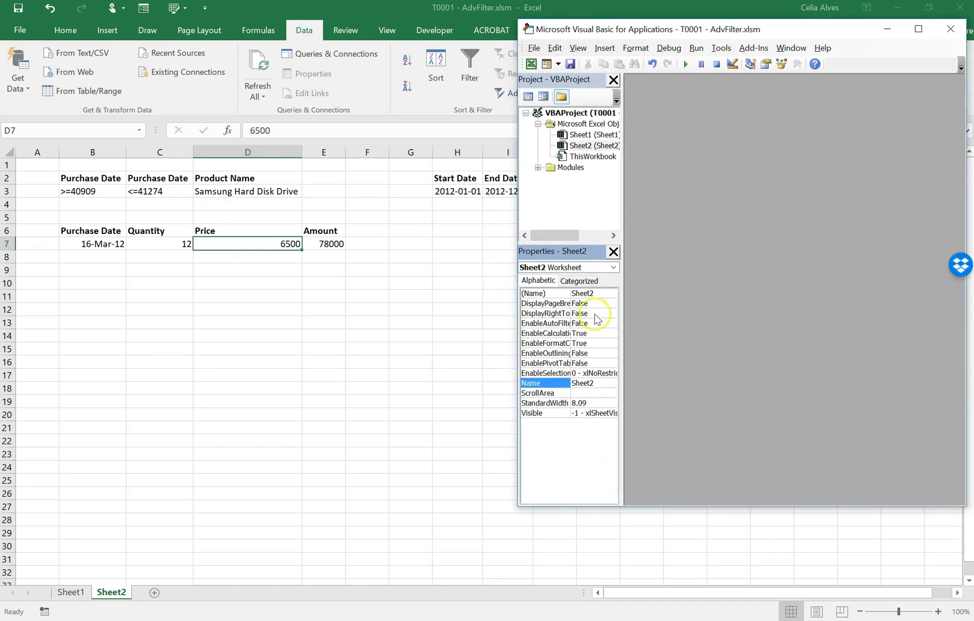
{"action": "left_click", "coordinate": [542, 172]}
{"action": "left_click", "coordinate": [539, 168]}
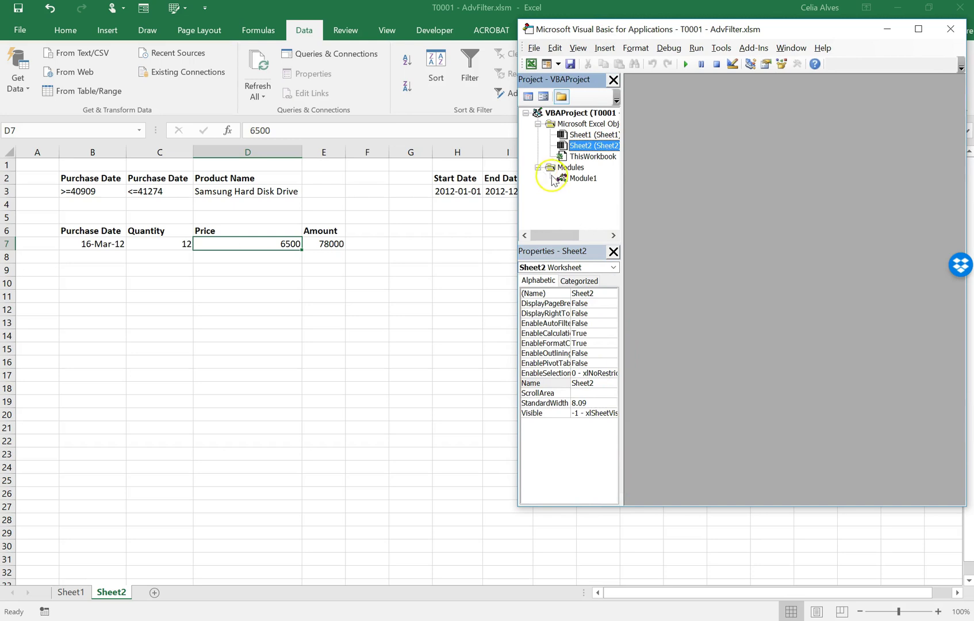
{"action": "double_click", "coordinate": [582, 178]}
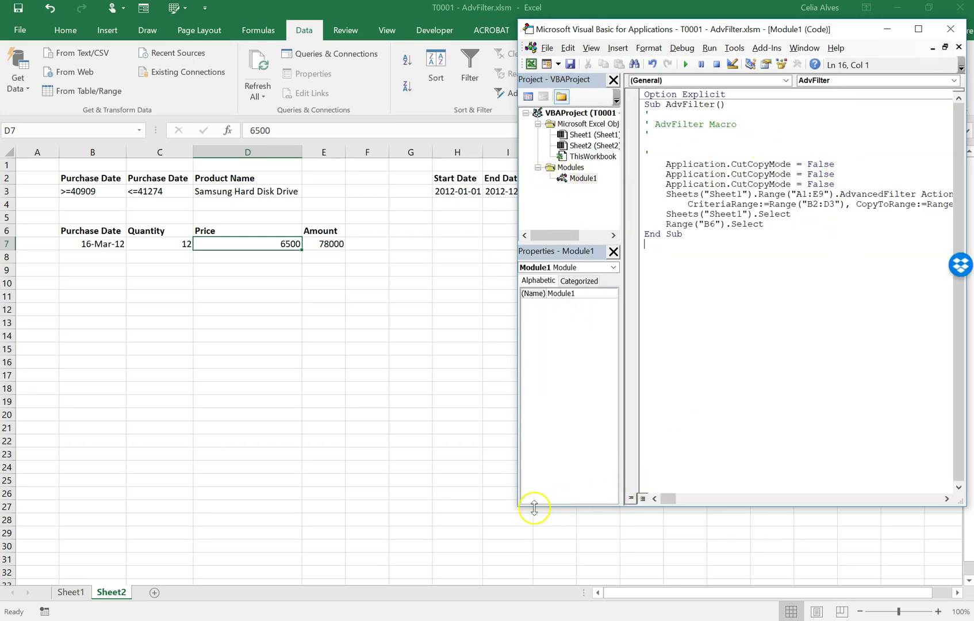
{"action": "left_click_drag", "start_coordinate": [521, 507], "coordinate": [380, 601]}
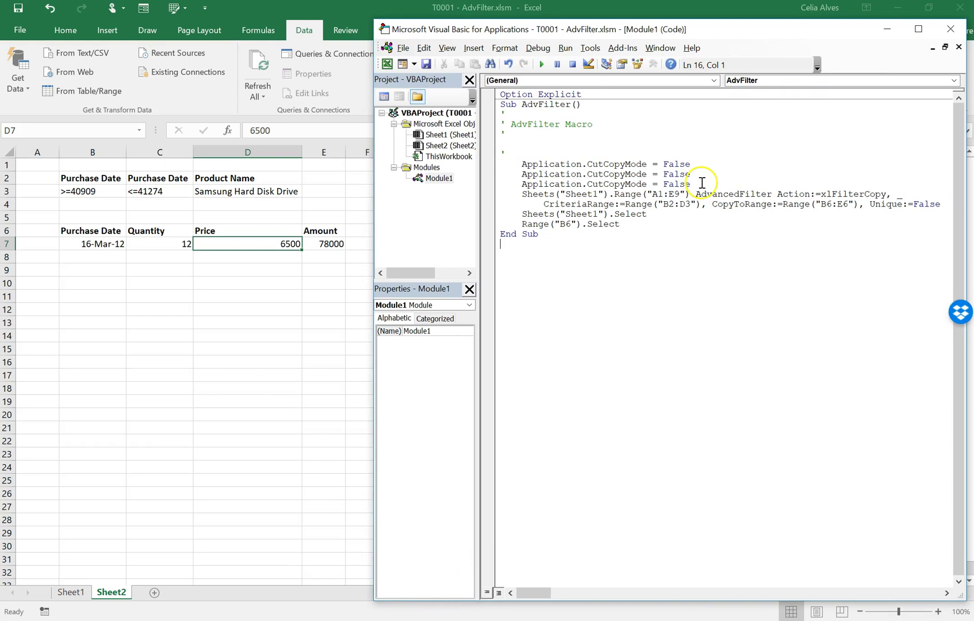
Delete the comment lines, two of the three CutCopyMode lines and the two closing Select lines from the AdvFilter code.
{"action": "left_click_drag", "start_coordinate": [702, 179], "coordinate": [481, 118]}
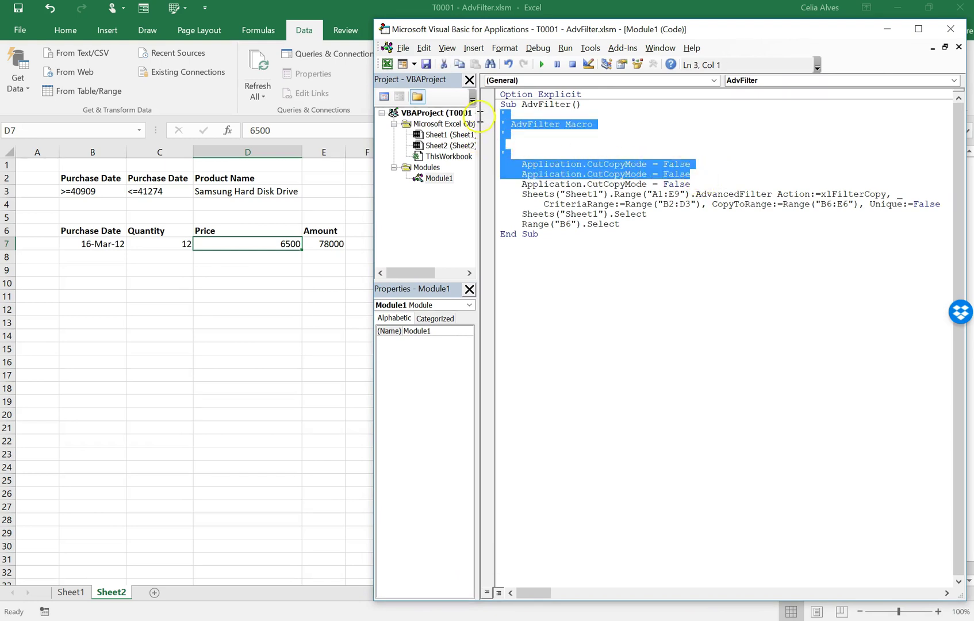
{"action": "key", "text": "Delete"}
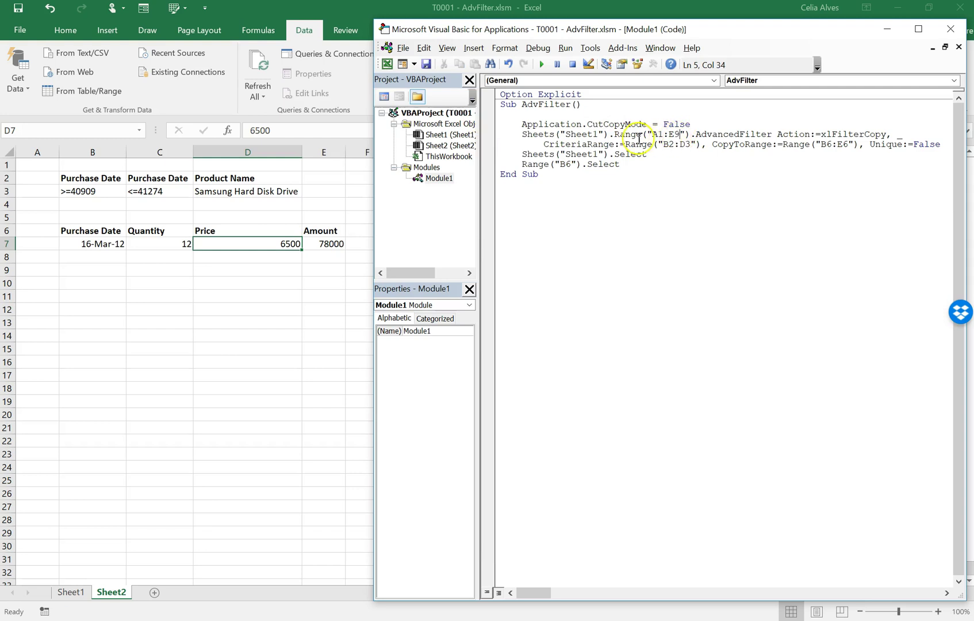
{"action": "left_click_drag", "start_coordinate": [622, 166], "coordinate": [446, 158]}
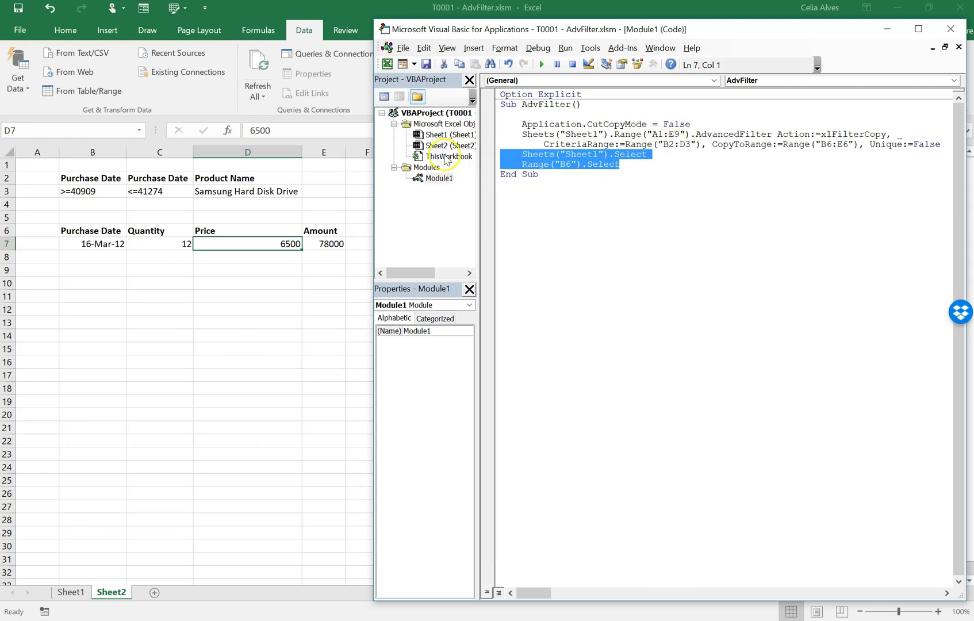
{"action": "key", "text": "Delete"}
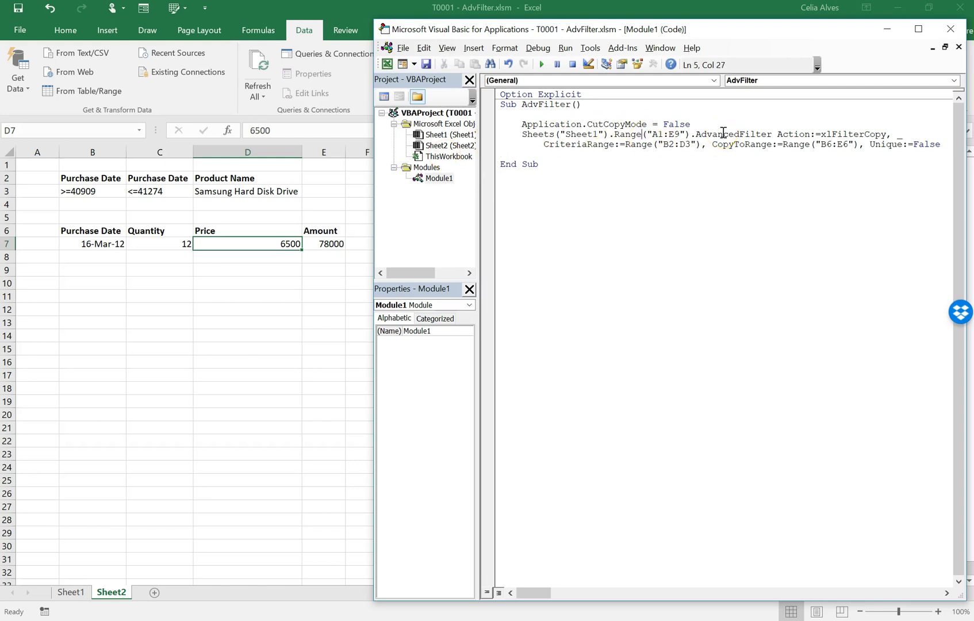
Run the AdvFilter macro and check the extracted rows on Sheet2 against the criteria in B3:D3.
{"action": "key", "text": "F5"}
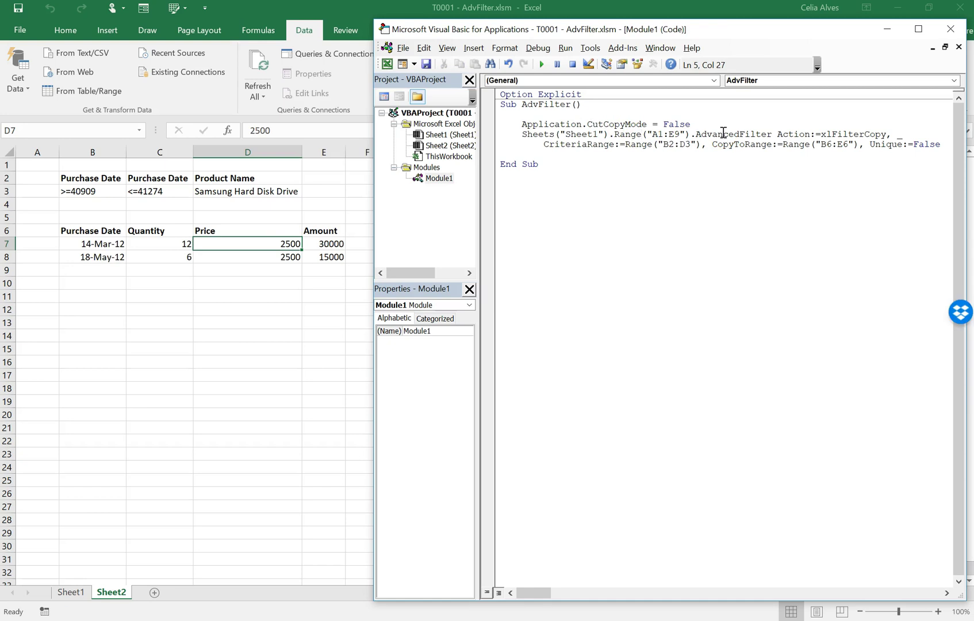
{"action": "left_click", "coordinate": [274, 286]}
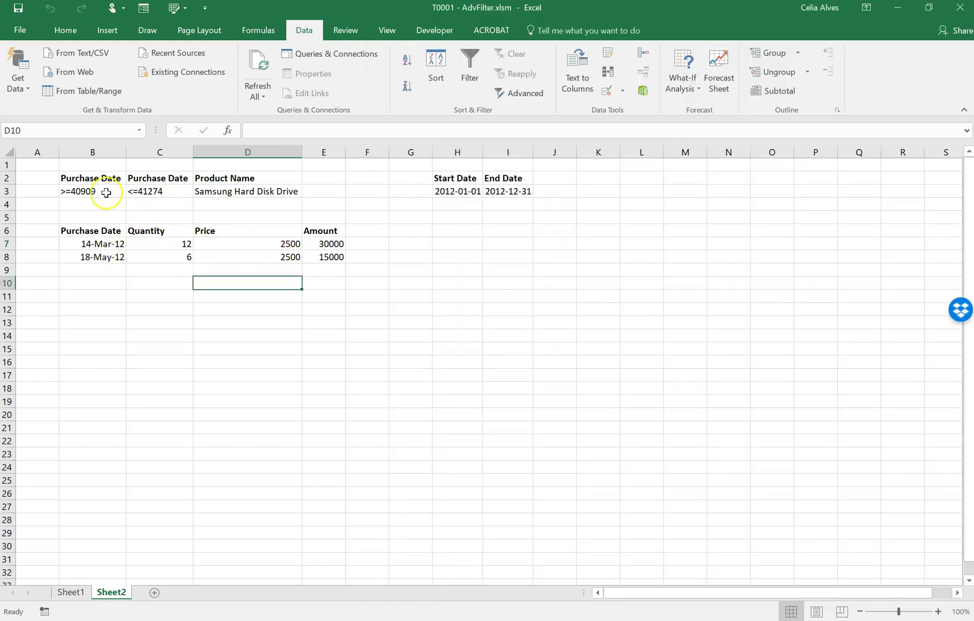
{"action": "left_click_drag", "start_coordinate": [84, 189], "coordinate": [269, 190]}
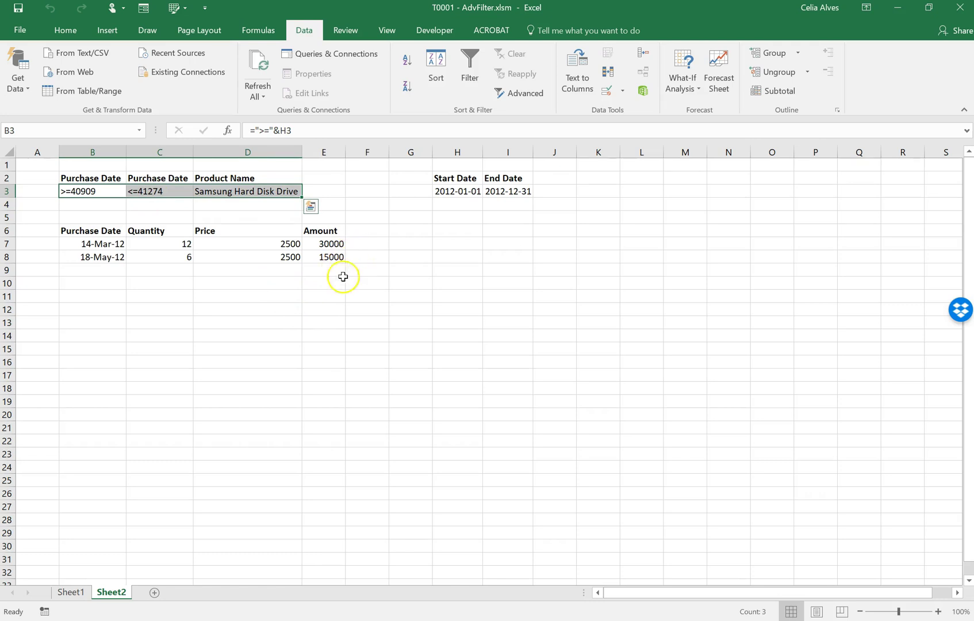
Enter the purchase date 20-May-12 in A10 of Sheet1, directly below the existing data.
{"action": "left_click", "coordinate": [75, 593]}
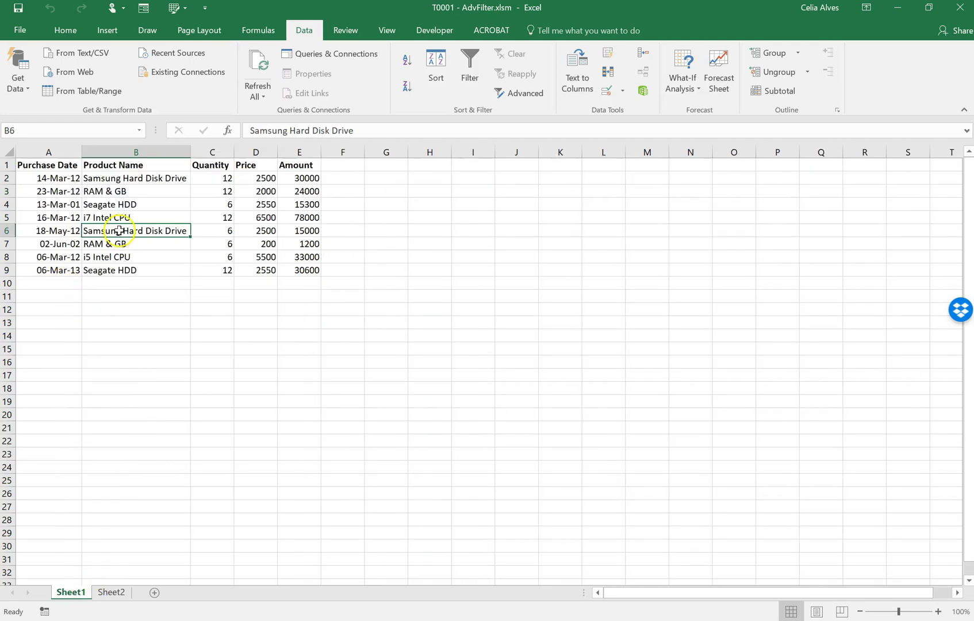
{"action": "left_click", "coordinate": [72, 232]}
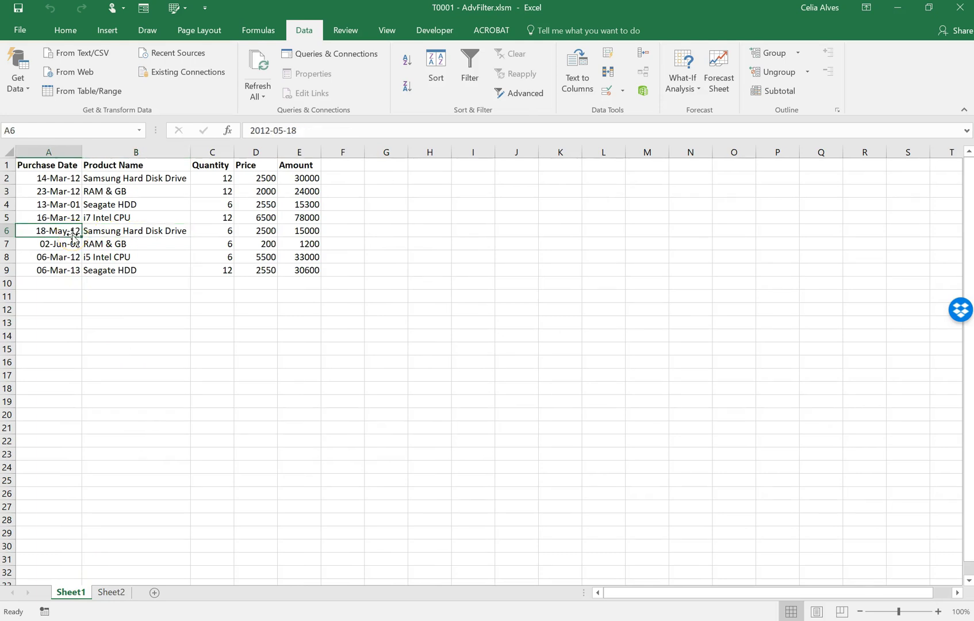
{"action": "left_click", "coordinate": [67, 281]}
{"action": "type", "text": "20-May-12"}
{"action": "key", "text": "Return"}
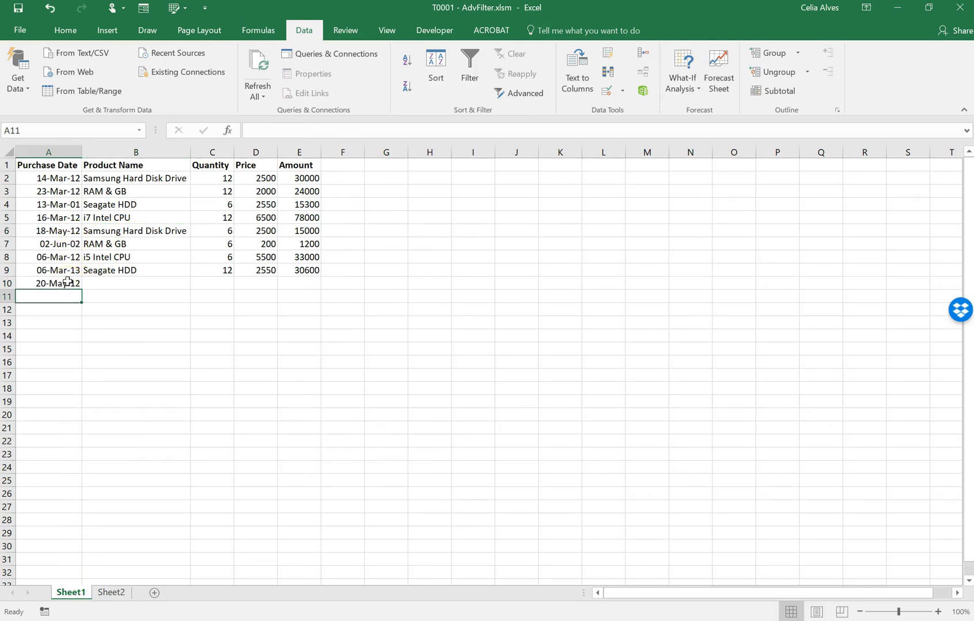
Copy Samsung Hard Disk Drive from B6 into B10 and fill C10:E10 with the values of the row above.
{"action": "left_click", "coordinate": [124, 232]}
{"action": "key", "text": "ctrl+c"}
{"action": "left_click", "coordinate": [124, 283]}
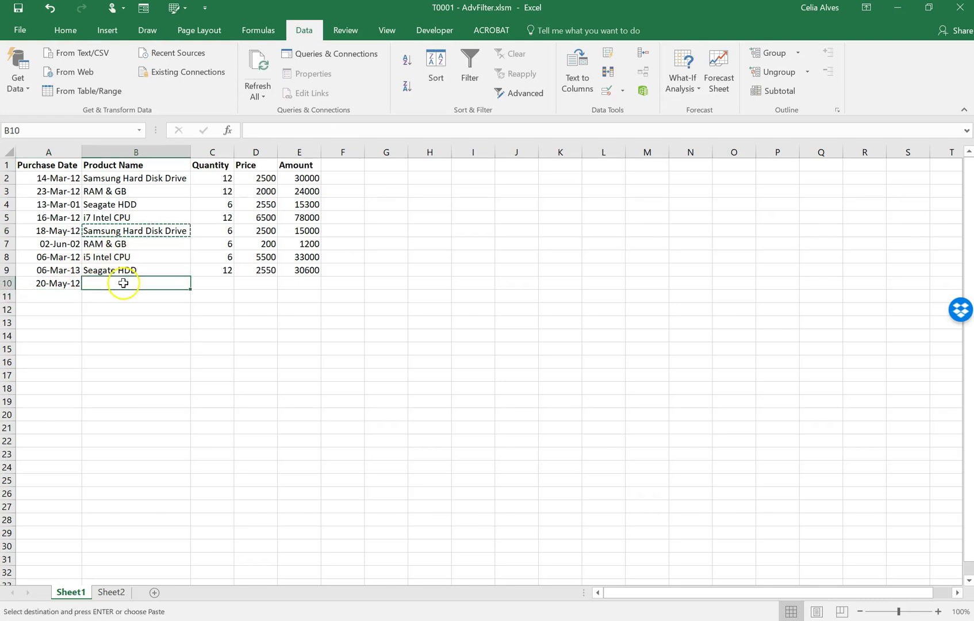
{"action": "key", "text": "ctrl+v"}
{"action": "left_click_drag", "start_coordinate": [224, 283], "coordinate": [307, 282]}
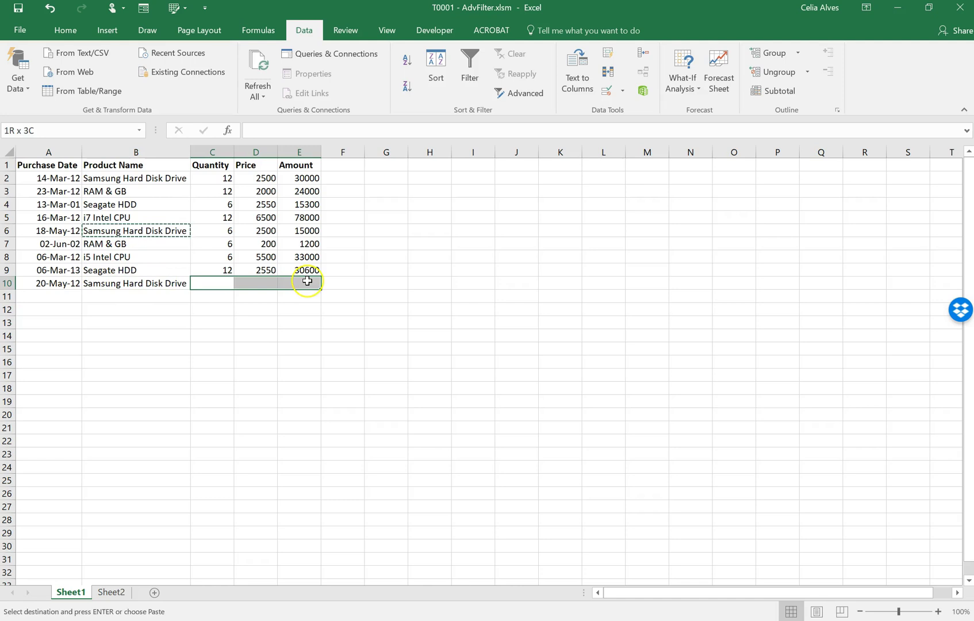
{"action": "key", "text": "ctrl+d"}
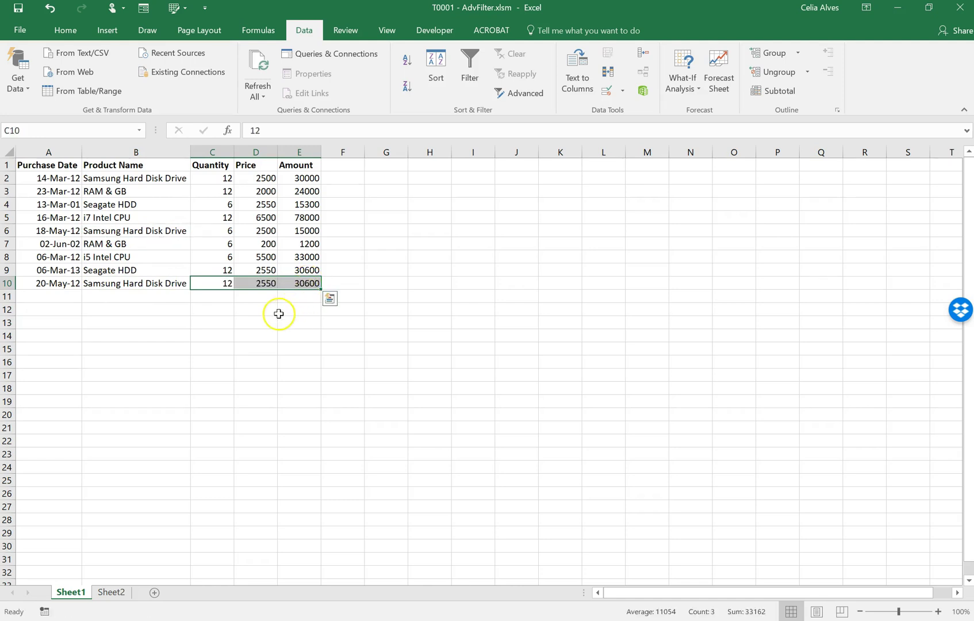
{"action": "left_click", "coordinate": [287, 309]}
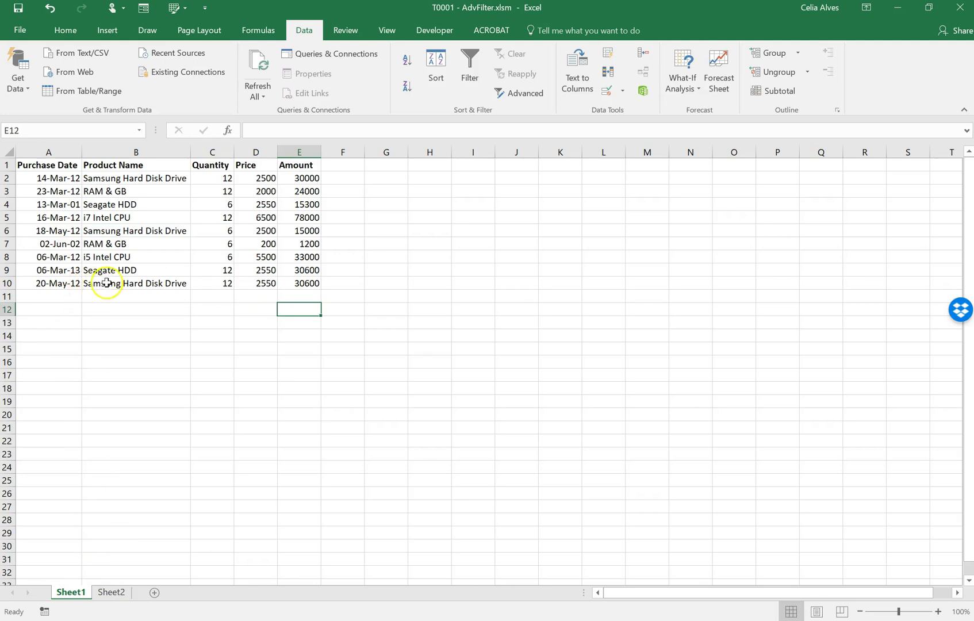
Compare the source range in the AdvFilter code with the Sheet1 data and the extracted rows on Sheet2.
{"action": "left_click", "coordinate": [115, 593]}
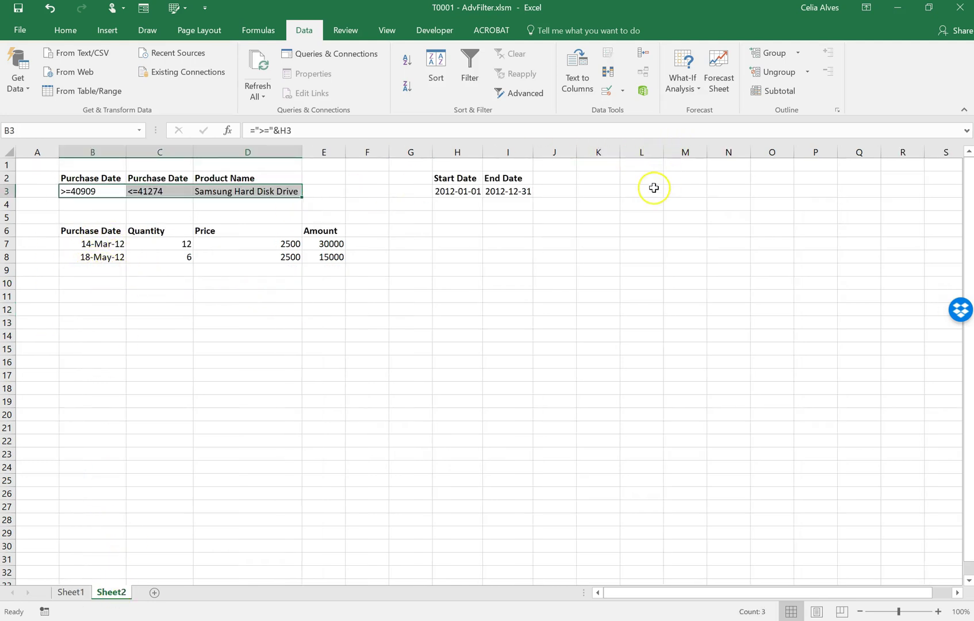
{"action": "key", "text": "alt+F11"}
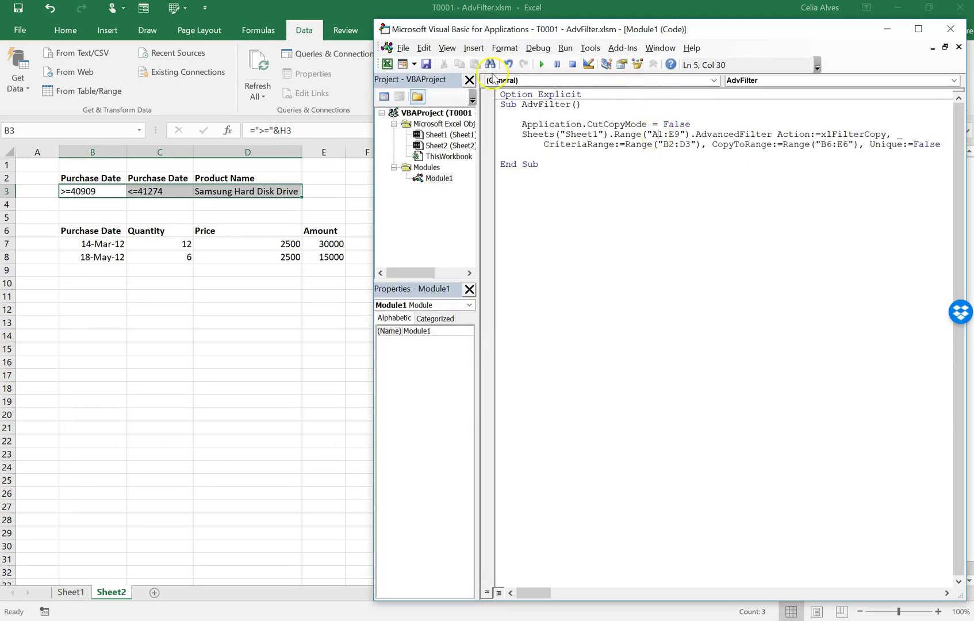
{"action": "left_click", "coordinate": [522, 161]}
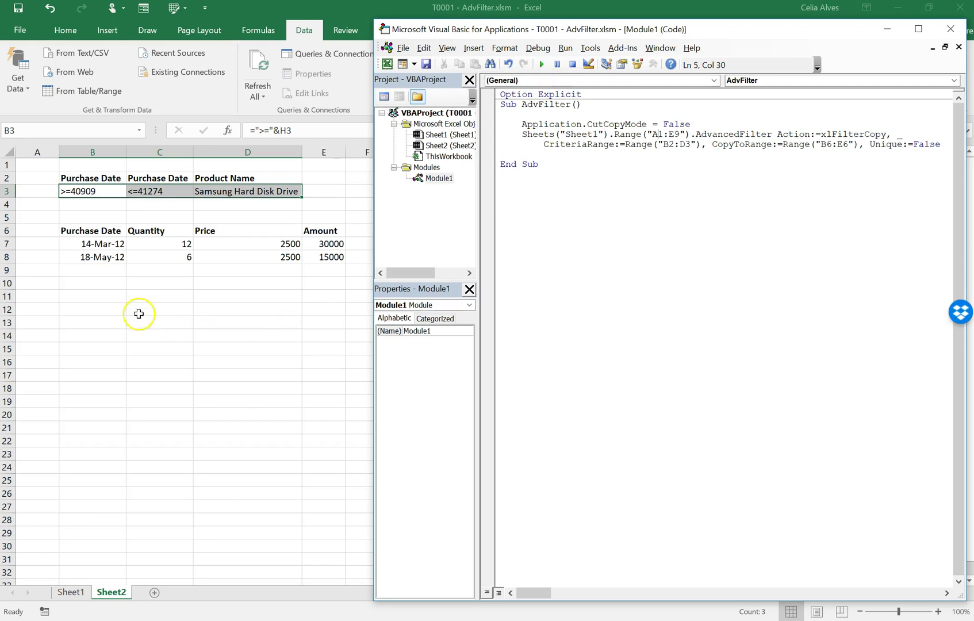
{"action": "left_click", "coordinate": [113, 273]}
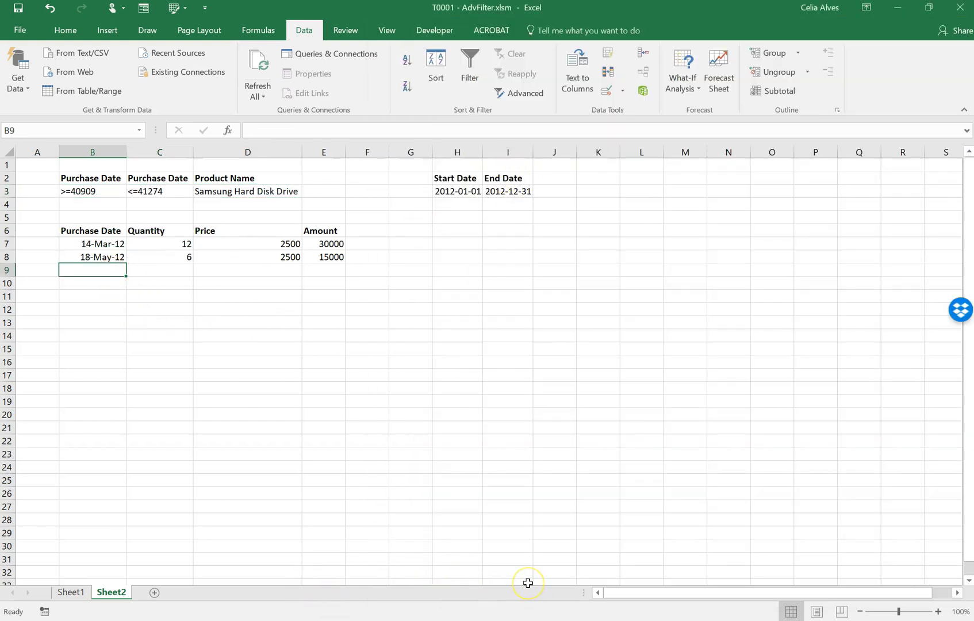
{"action": "key", "text": "alt+F11"}
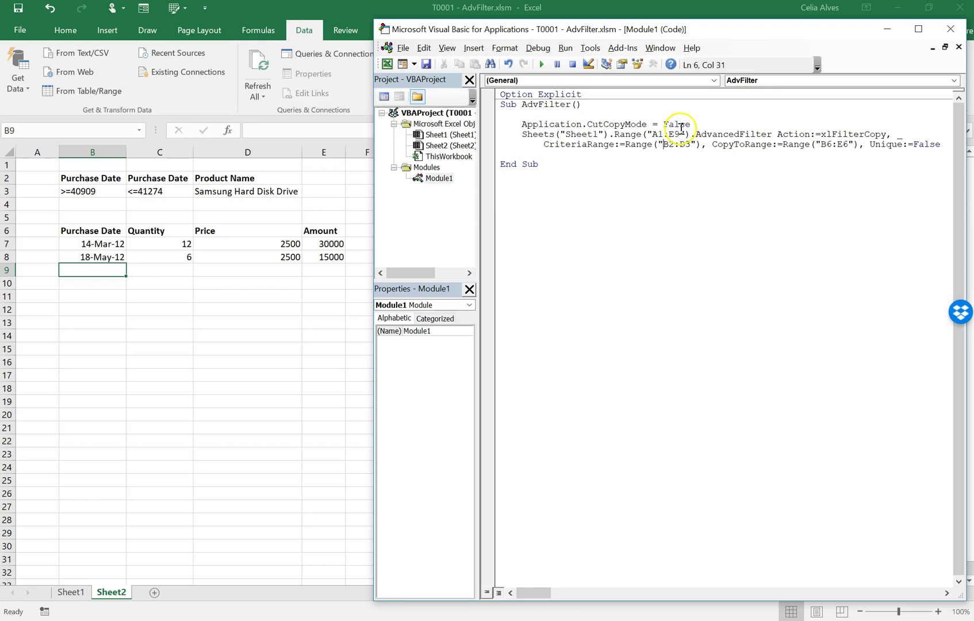
{"action": "left_click", "coordinate": [71, 593]}
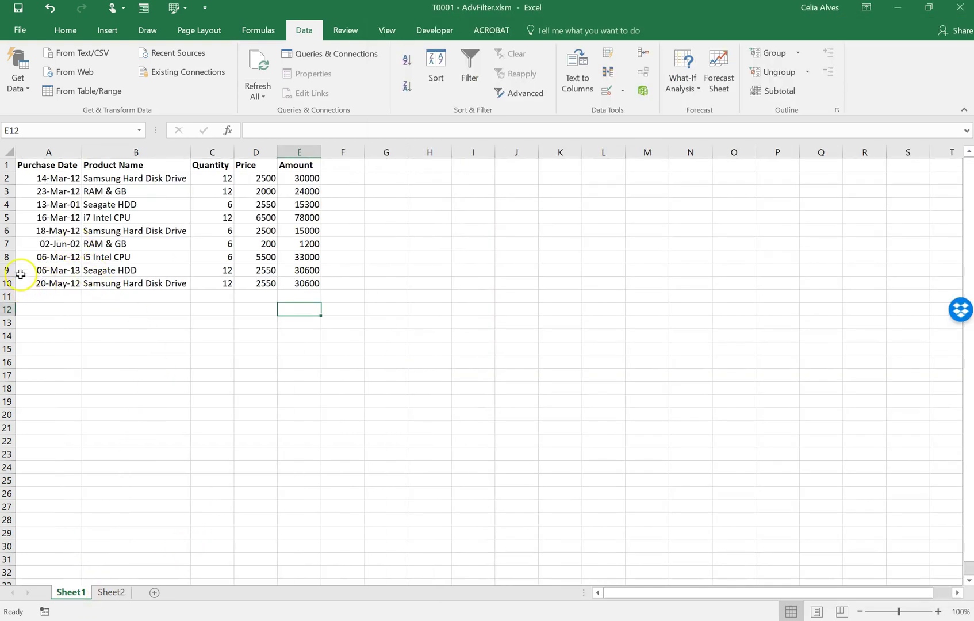
{"action": "left_click_drag", "start_coordinate": [297, 269], "coordinate": [6, 168]}
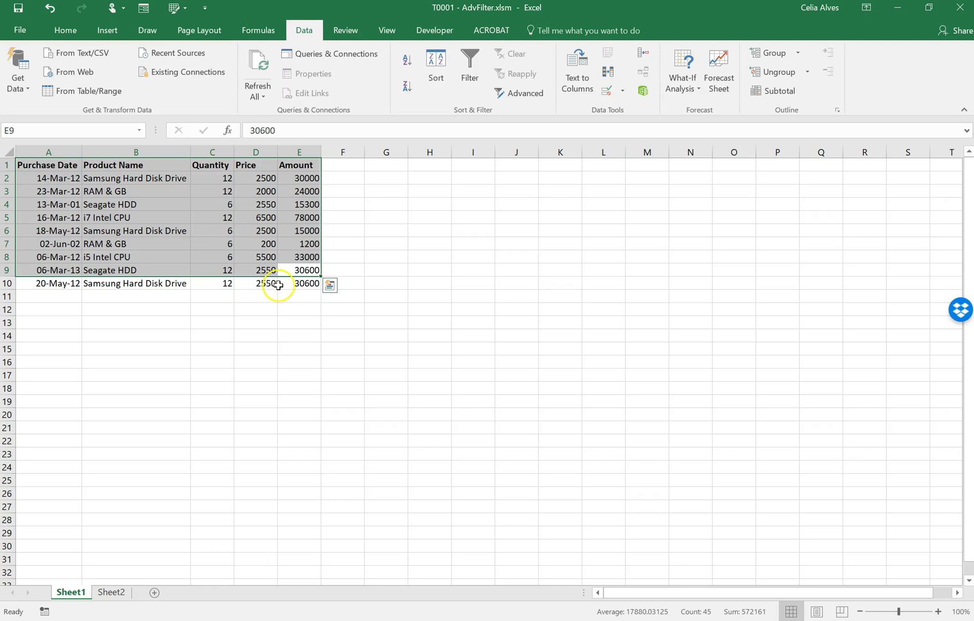
{"action": "left_click", "coordinate": [272, 320]}
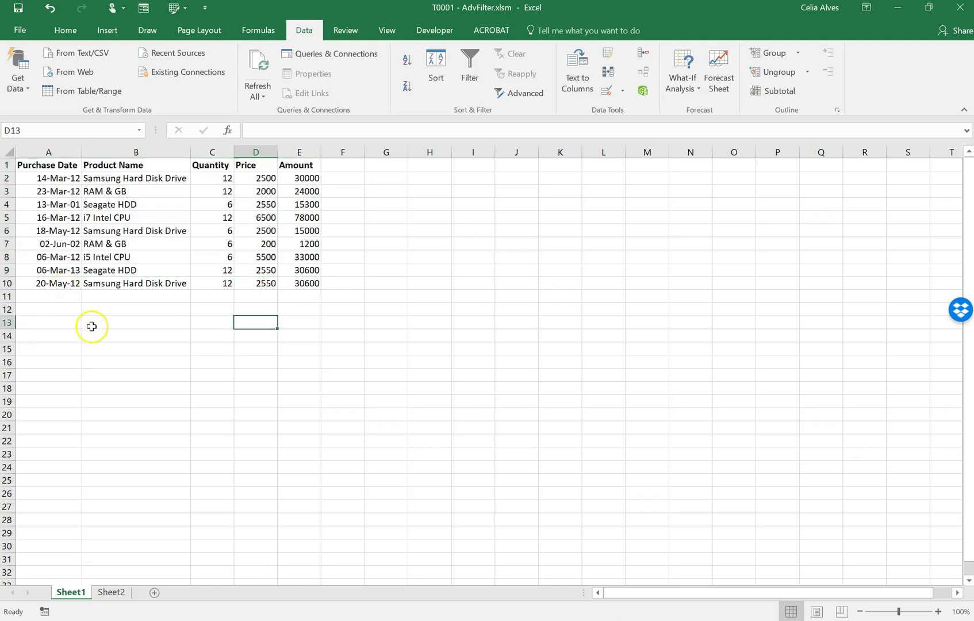
Convert the purchase data in A1:E10 of Sheet1 into a table with headers.
{"action": "left_click", "coordinate": [158, 227]}
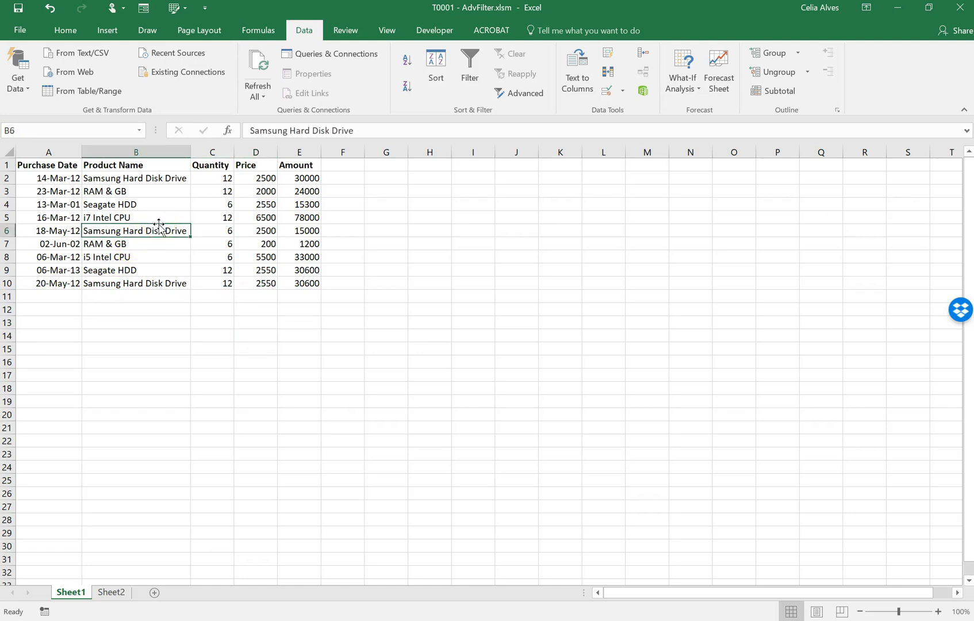
{"action": "key", "text": "ctrl+t"}
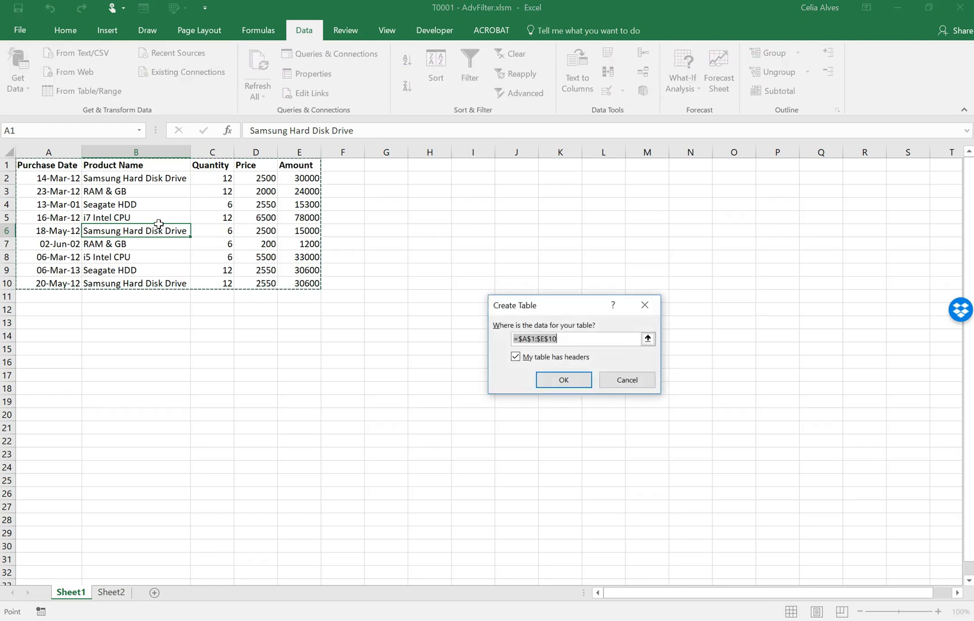
{"action": "left_click", "coordinate": [564, 382]}
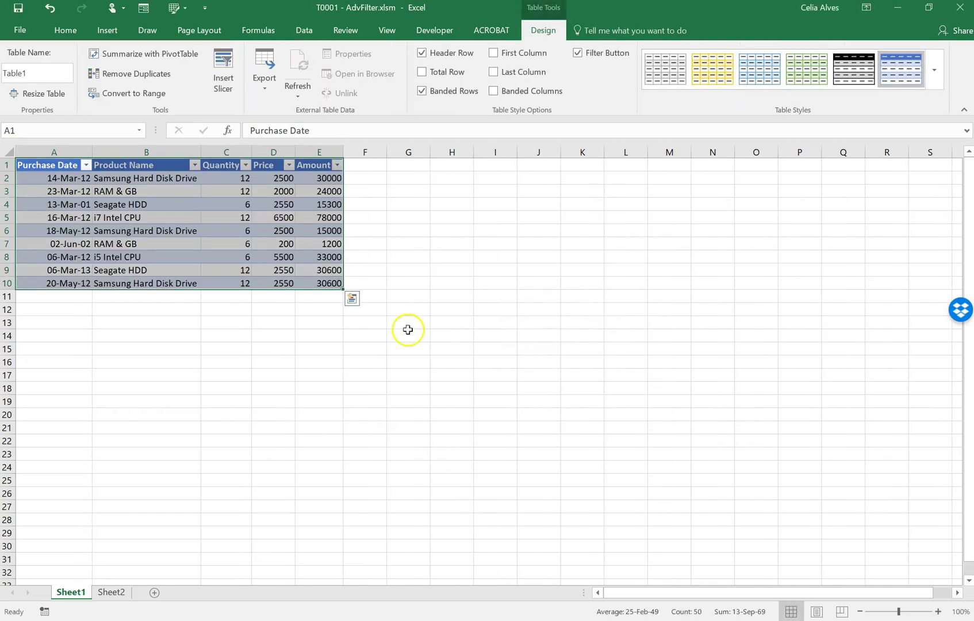
Turn off the table's banded rows and rename the table AllData.
{"action": "left_click", "coordinate": [423, 92]}
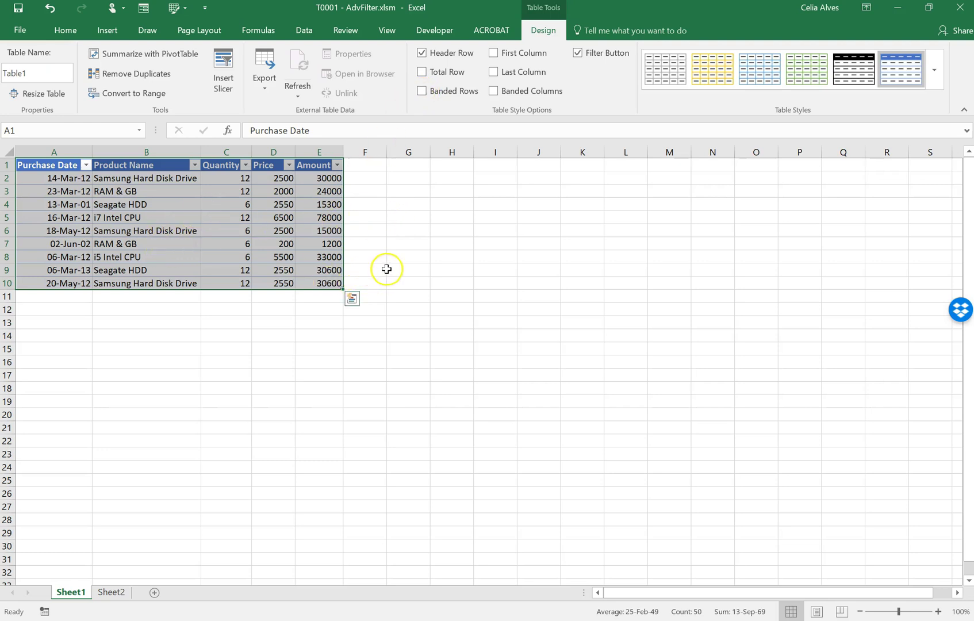
{"action": "left_click", "coordinate": [210, 213]}
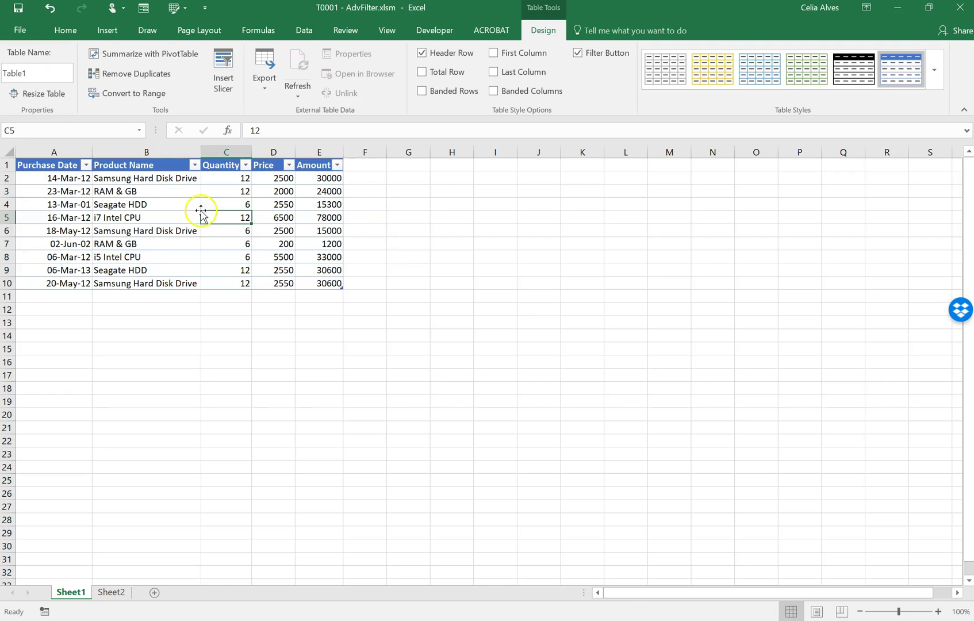
{"action": "left_click", "coordinate": [44, 73]}
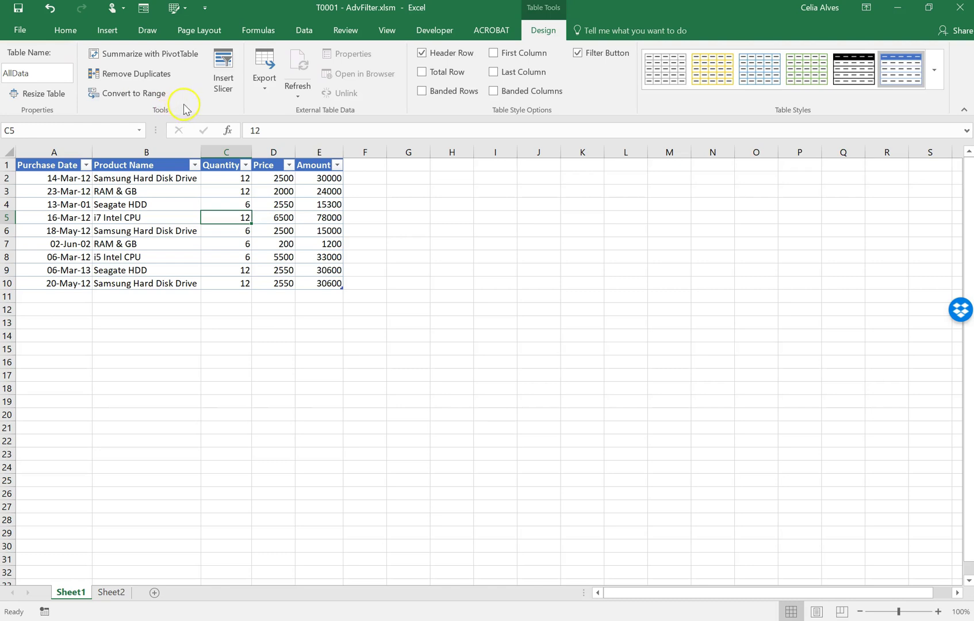
Start a new workbook-scoped defined name called AllData_wHeathers.
{"action": "left_click", "coordinate": [112, 597]}
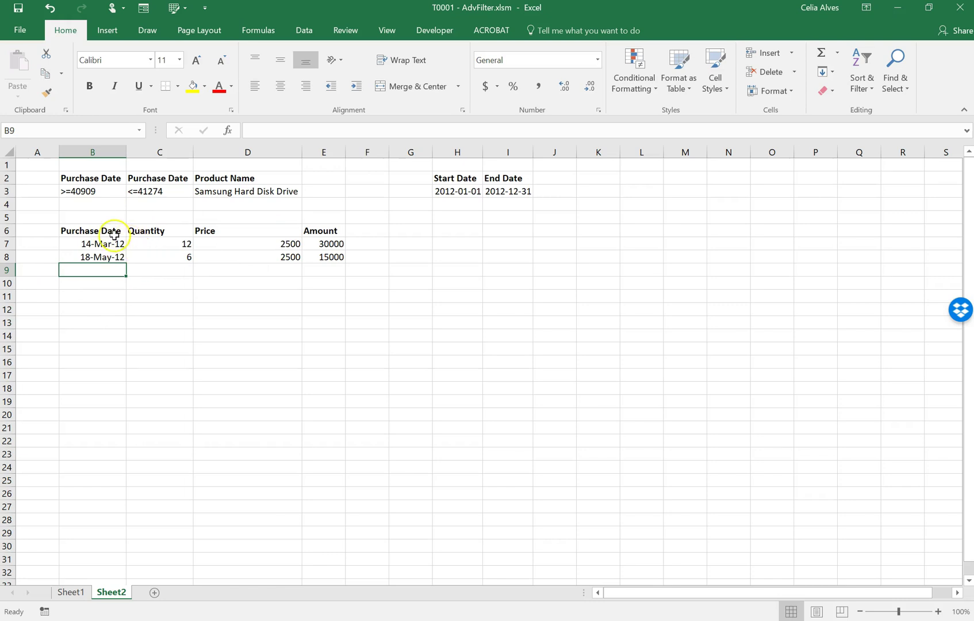
{"action": "left_click", "coordinate": [70, 592]}
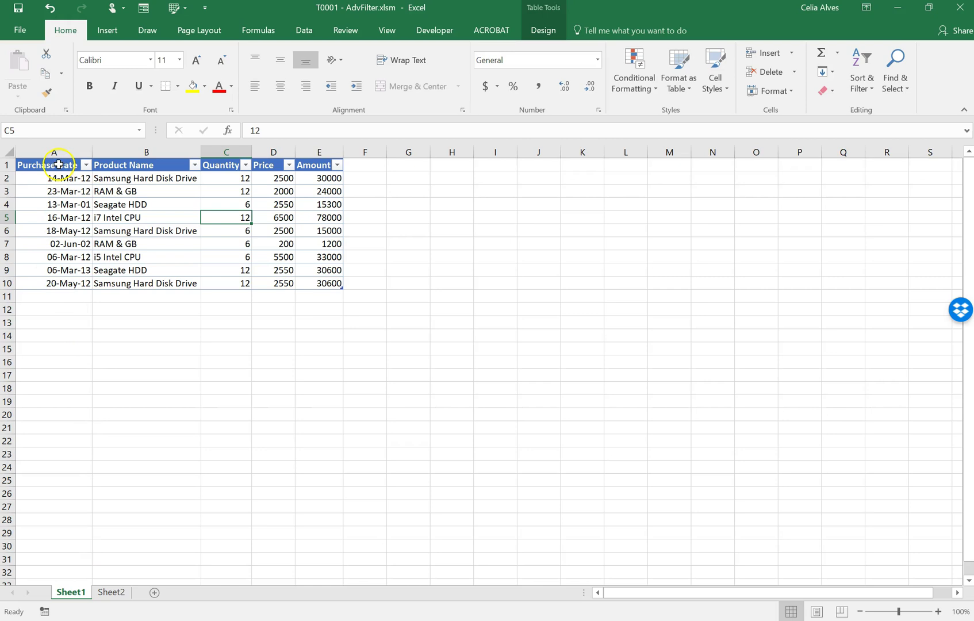
{"action": "left_click", "coordinate": [267, 33]}
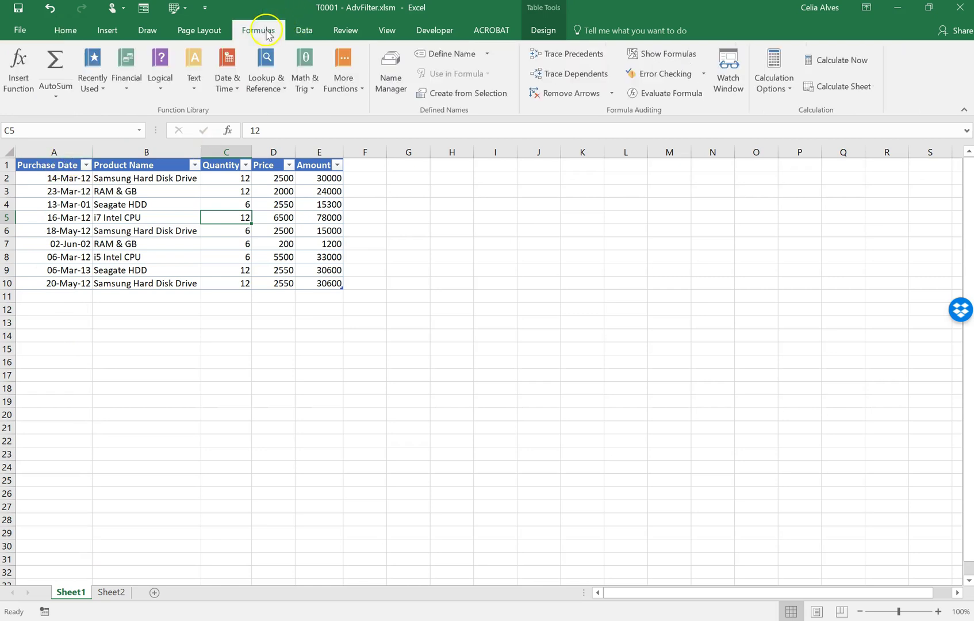
{"action": "left_click", "coordinate": [391, 83]}
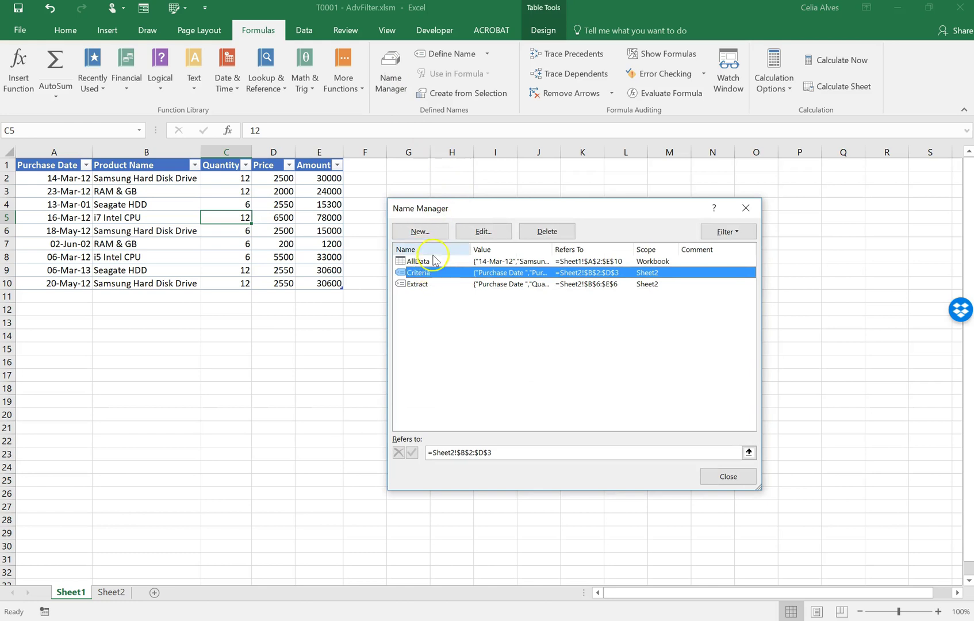
{"action": "left_click", "coordinate": [422, 231]}
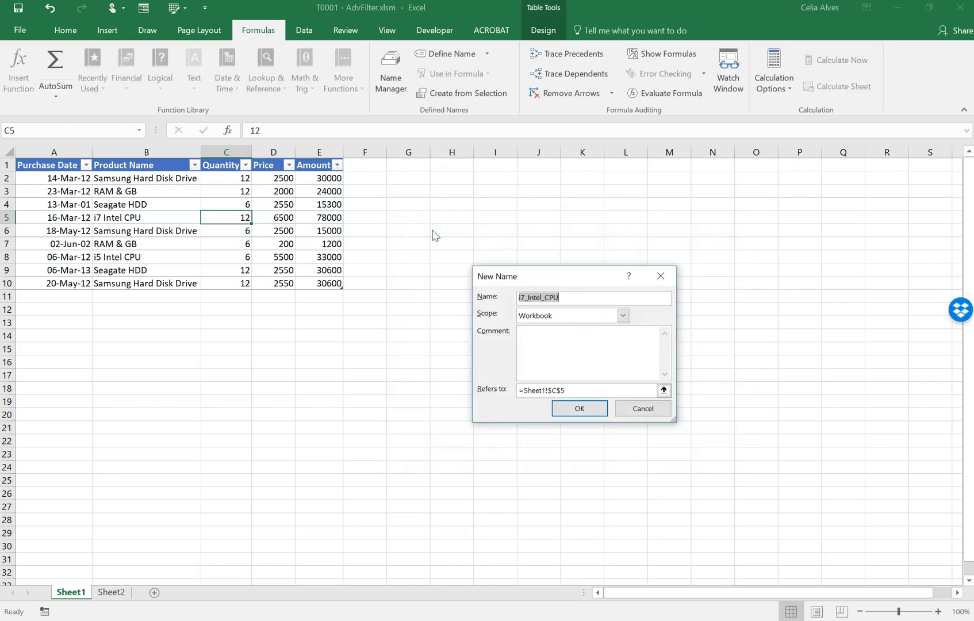
{"action": "key", "text": "BackSpace"}
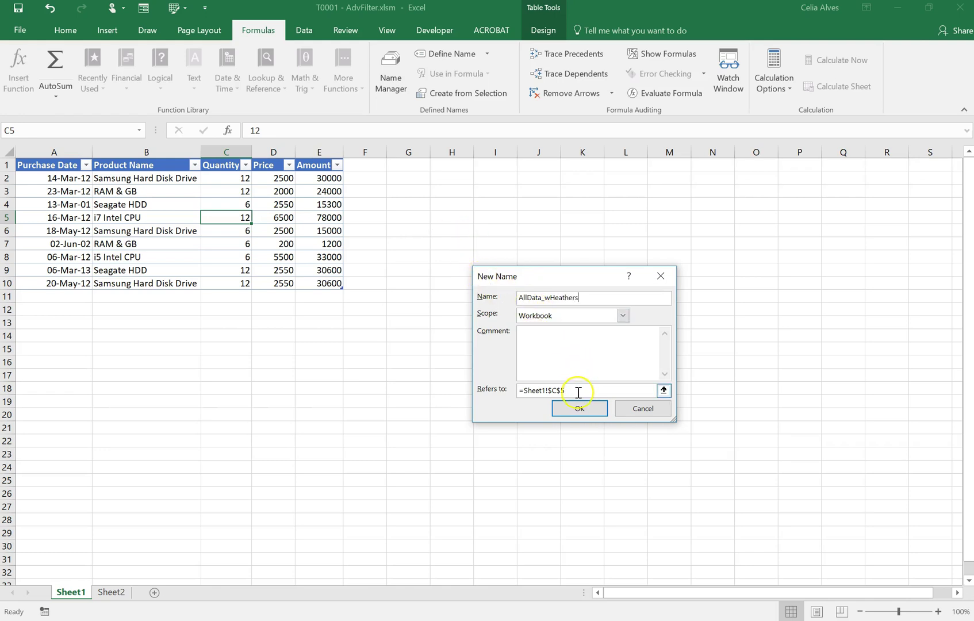
Make the new name refer to the whole Sheet1 table with headers, =AllData[#All], copy the name's text and save it.
{"action": "key", "text": "alt+r"}
{"action": "key", "text": "Delete"}
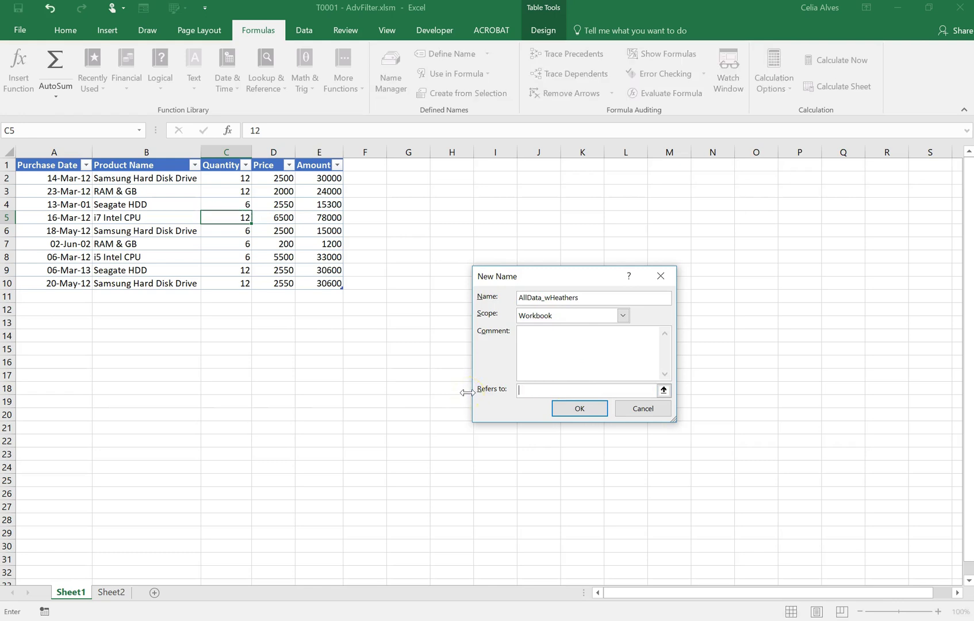
{"action": "left_click_drag", "start_coordinate": [72, 173], "coordinate": [322, 284]}
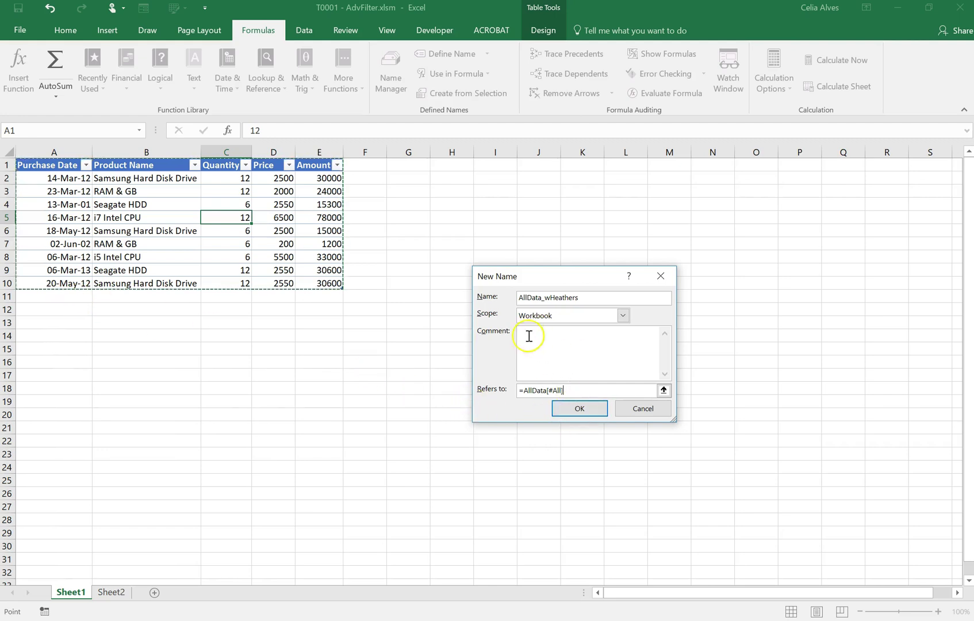
{"action": "left_click", "coordinate": [565, 413]}
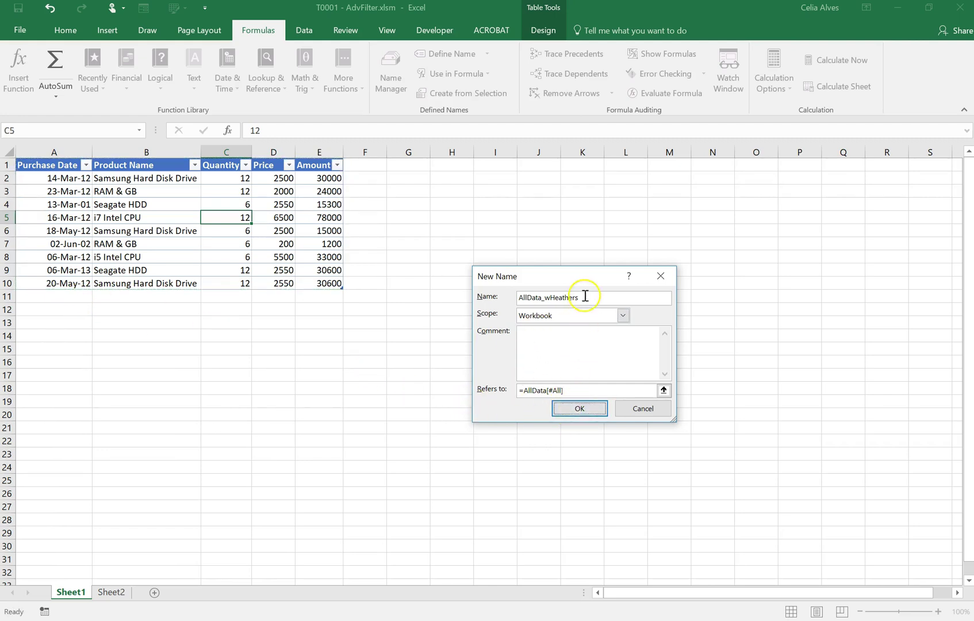
{"action": "left_click", "coordinate": [485, 297]}
{"action": "key", "text": "ctrl+c"}
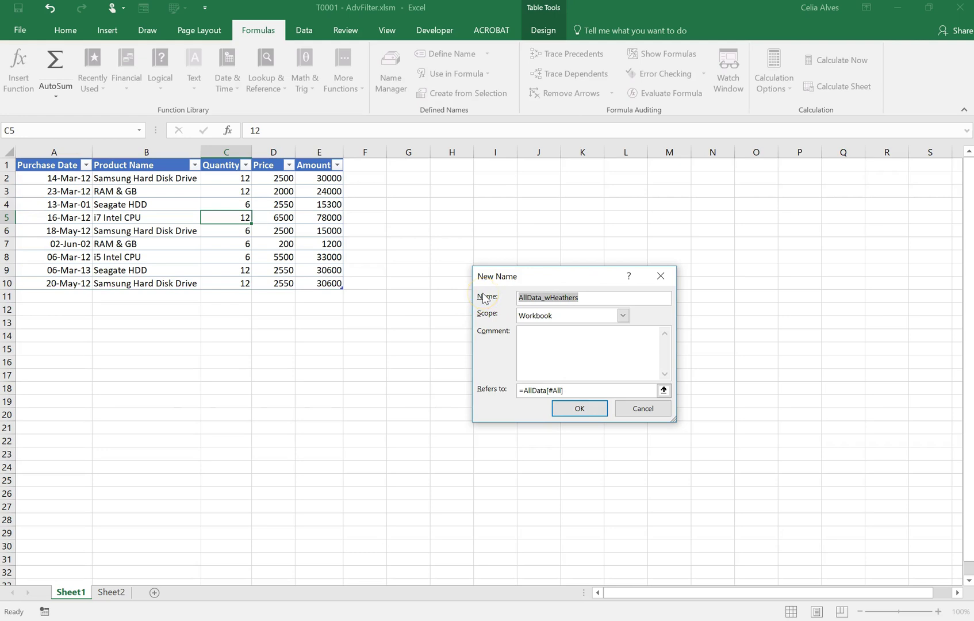
{"action": "left_click", "coordinate": [571, 412]}
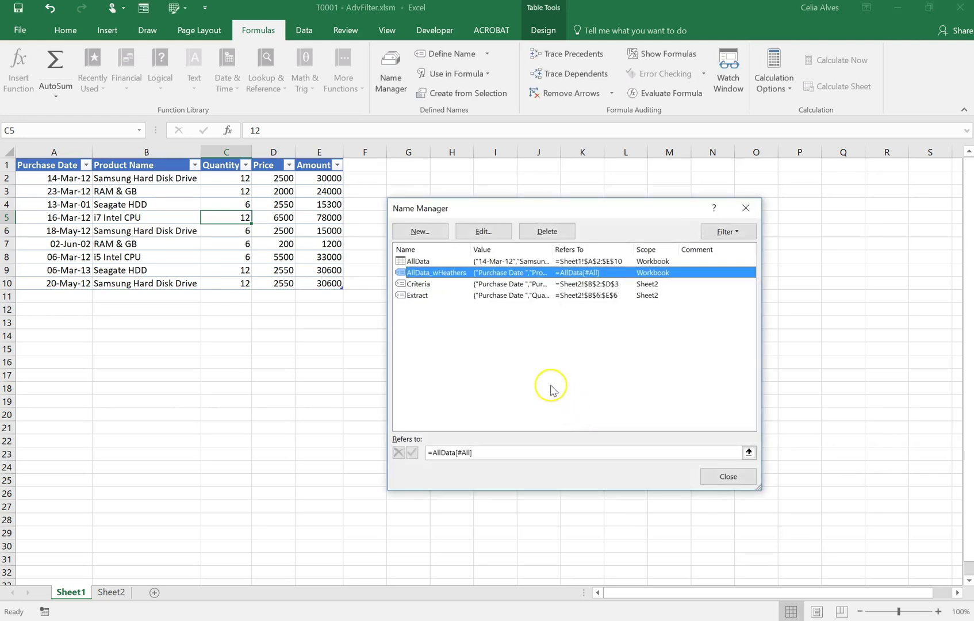
{"action": "left_click", "coordinate": [728, 476]}
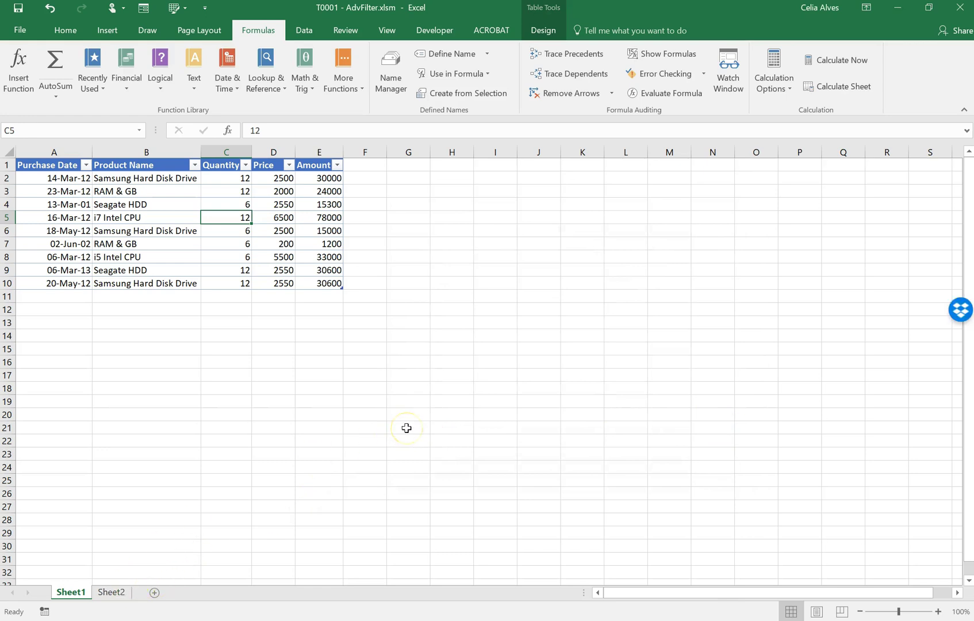
Replace the A1:E9 source range in the AdvFilter code with AllData_wHeathers and run the macro on Sheet2.
{"action": "key", "text": "alt+F11"}
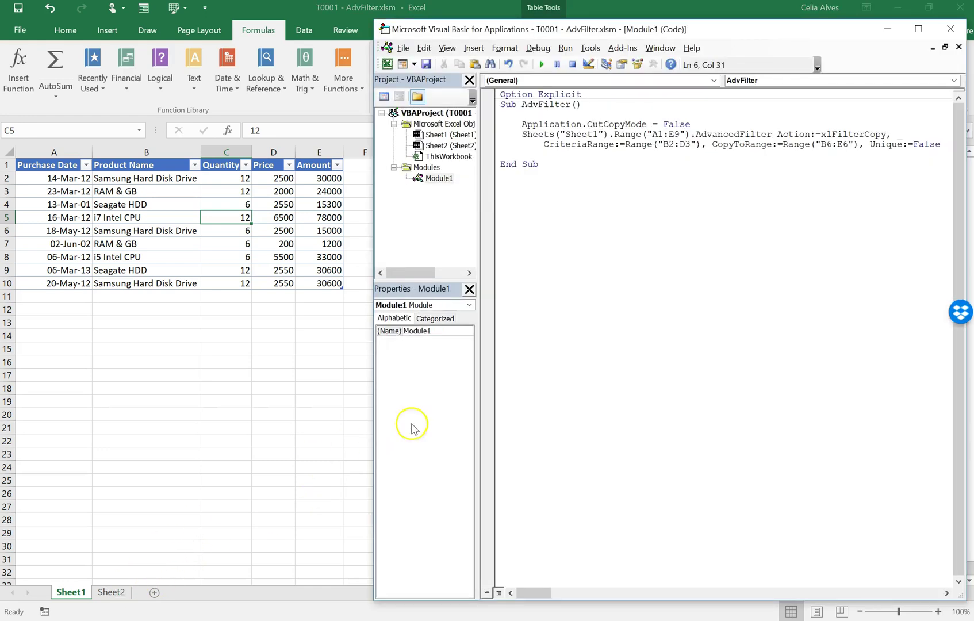
{"action": "mouse_move", "coordinate": [651, 134]}
{"action": "left_mouse_down"}
{"action": "mouse_move", "coordinate": [674, 134]}
{"action": "mouse_move", "coordinate": [658, 135]}
{"action": "left_mouse_up"}
{"action": "key", "text": "ctrl+v"}
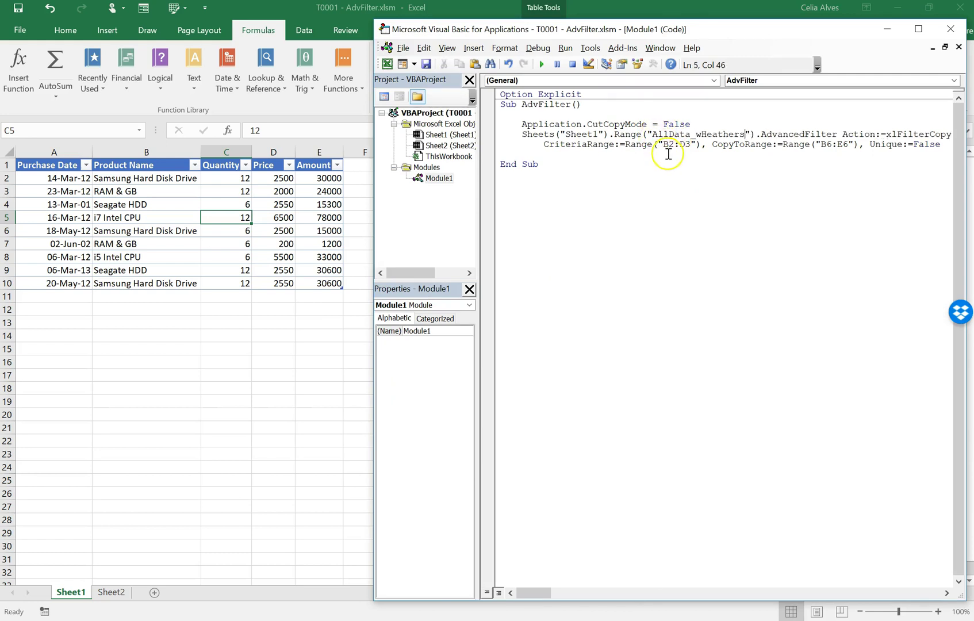
{"action": "left_click", "coordinate": [678, 144]}
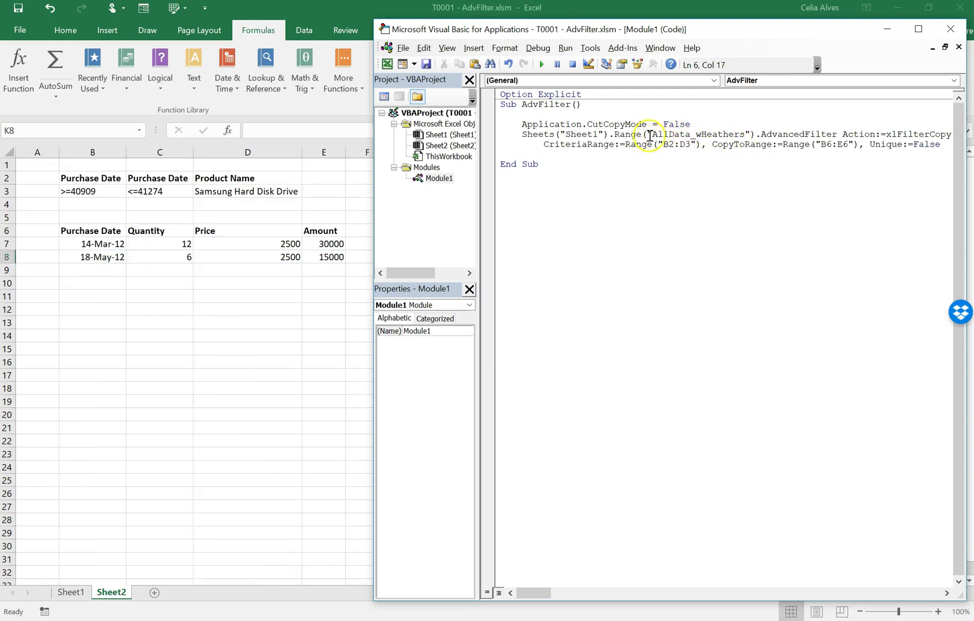
{"action": "left_click", "coordinate": [543, 65]}
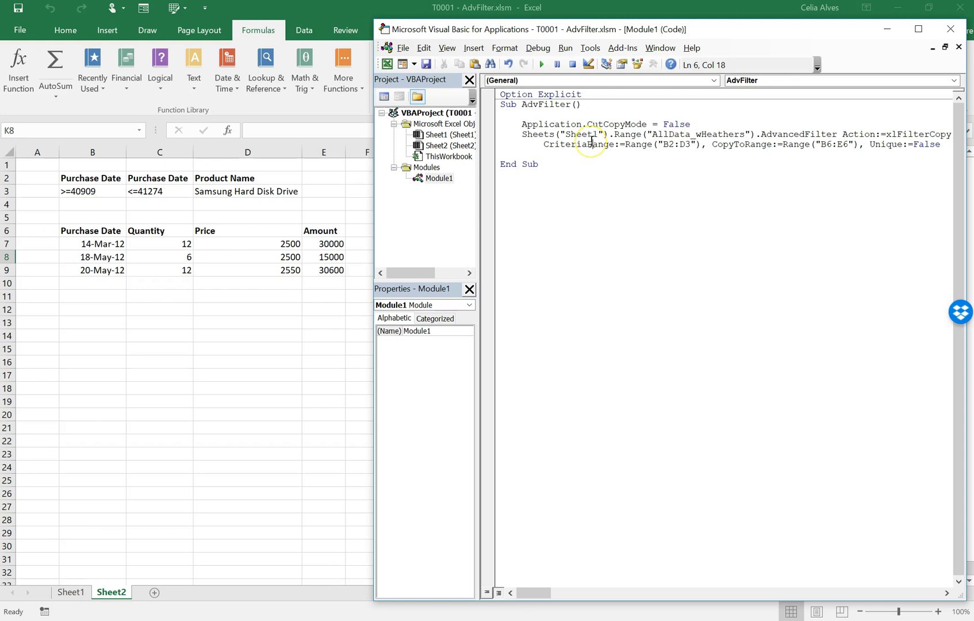
Create a query from the AllData table on Sheet1 and bring it up in the Query Editor.
{"action": "left_click", "coordinate": [246, 192]}
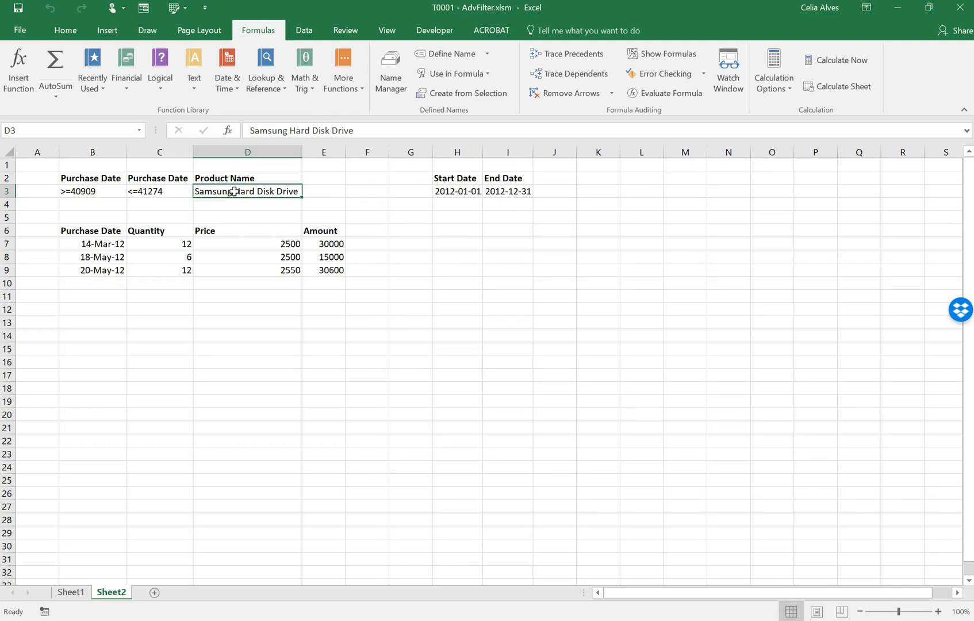
{"action": "left_click_drag", "start_coordinate": [259, 174], "coordinate": [256, 207]}
{"action": "left_click", "coordinate": [253, 188]}
{"action": "left_click", "coordinate": [82, 599]}
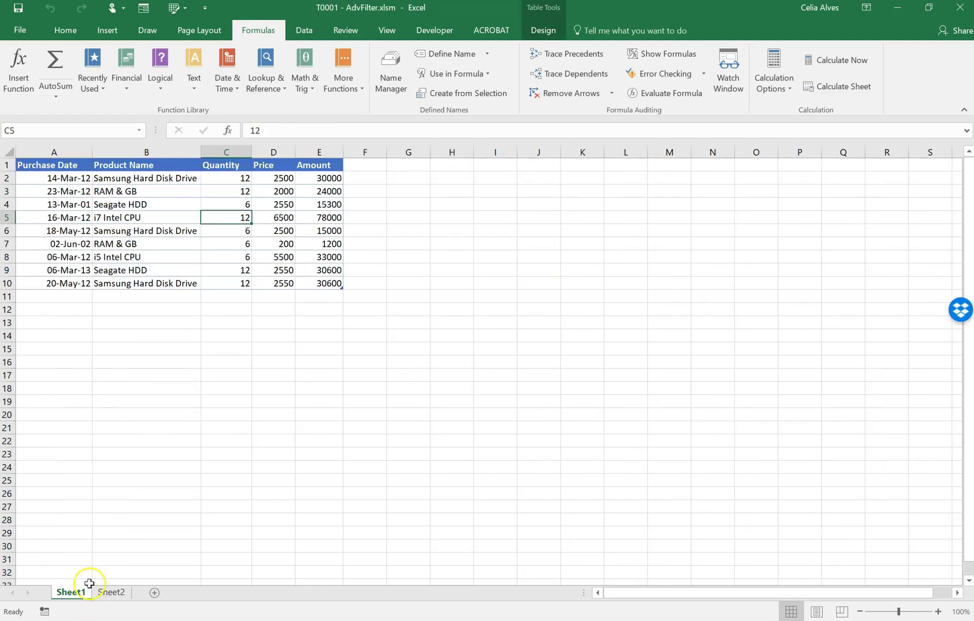
{"action": "left_click", "coordinate": [173, 257]}
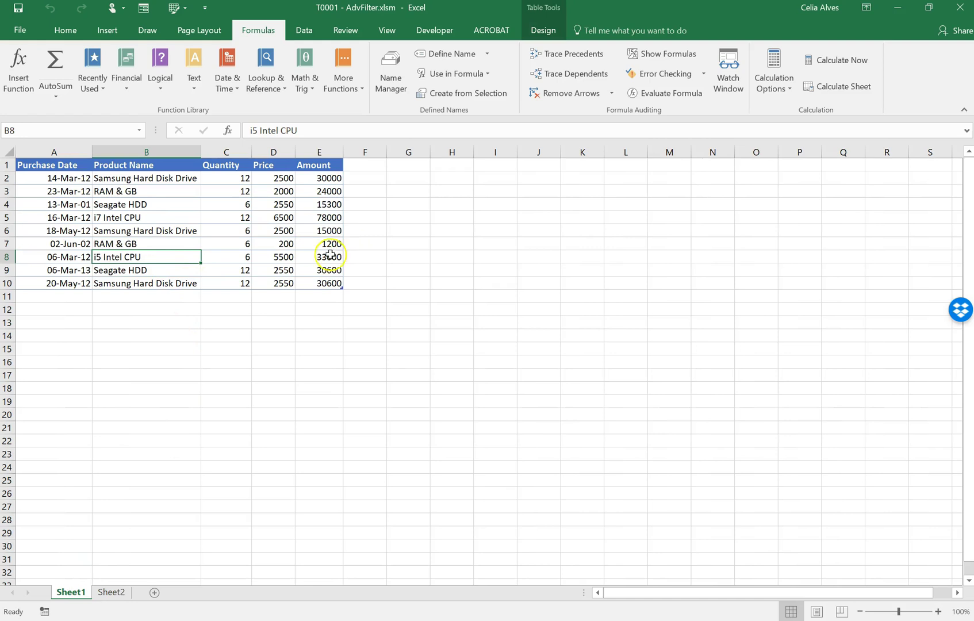
{"action": "left_click", "coordinate": [307, 35]}
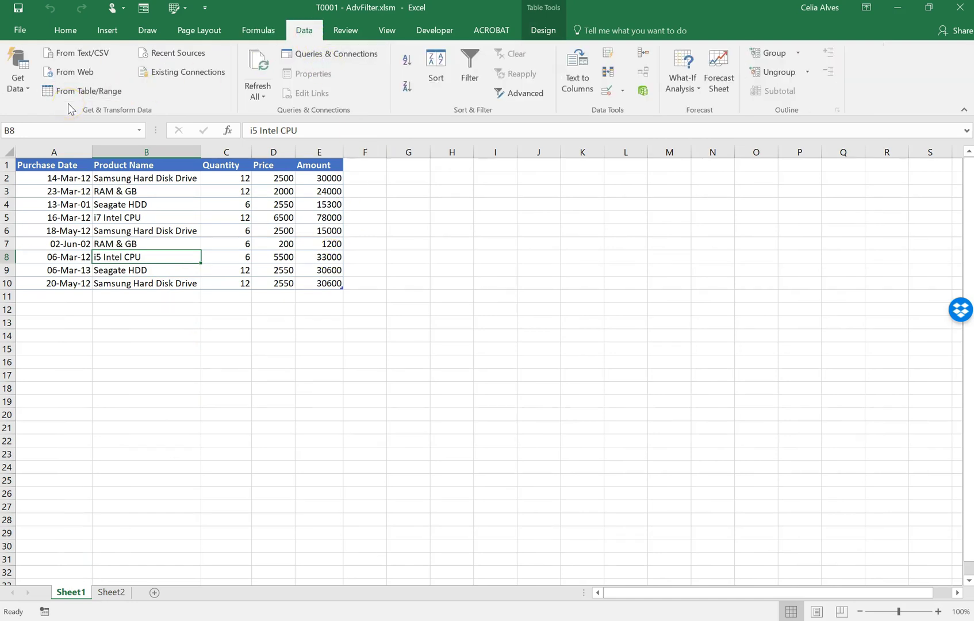
{"action": "left_click", "coordinate": [300, 35]}
{"action": "left_click", "coordinate": [164, 102]}
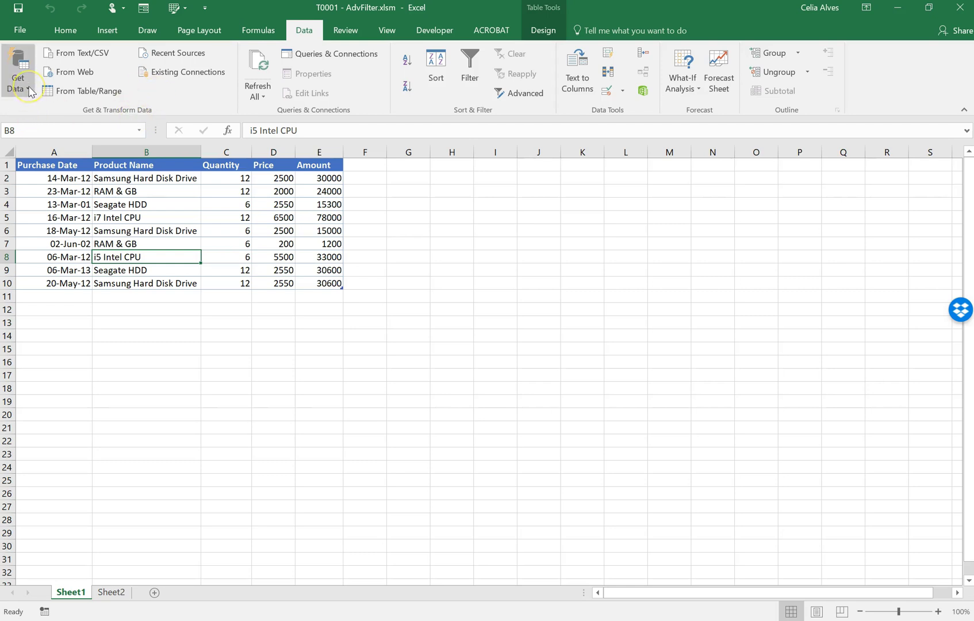
{"action": "left_click", "coordinate": [58, 91]}
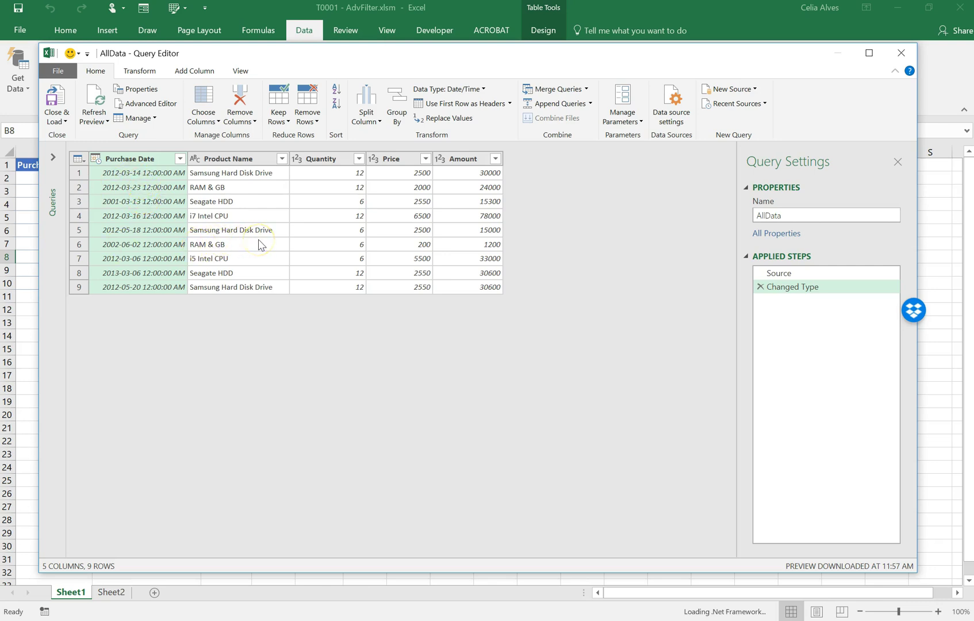
Keep only the Product Name column in the AllData query and remove duplicate rows.
{"action": "left_click", "coordinate": [244, 161]}
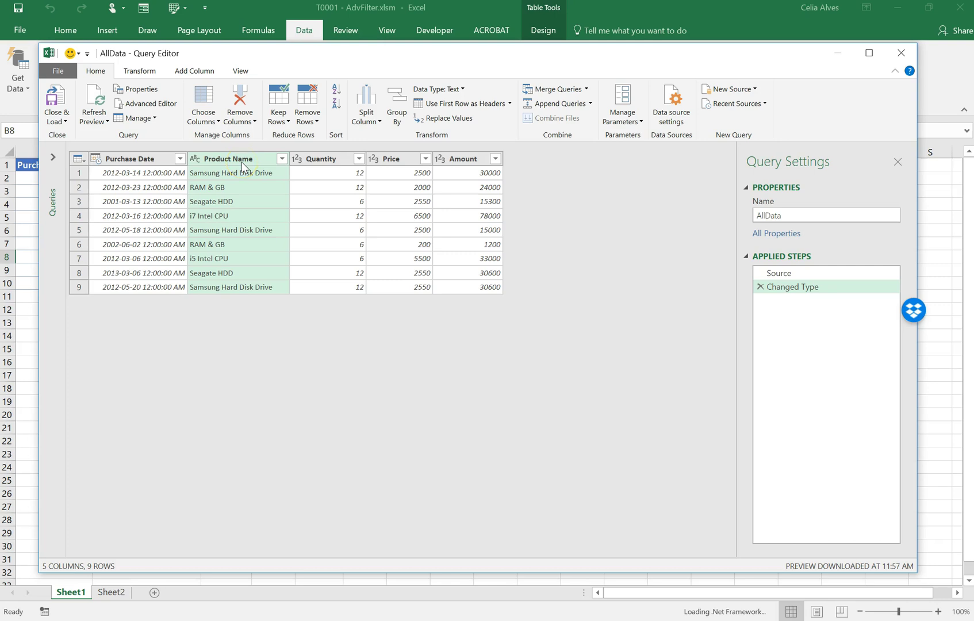
{"action": "right_click", "coordinate": [224, 161]}
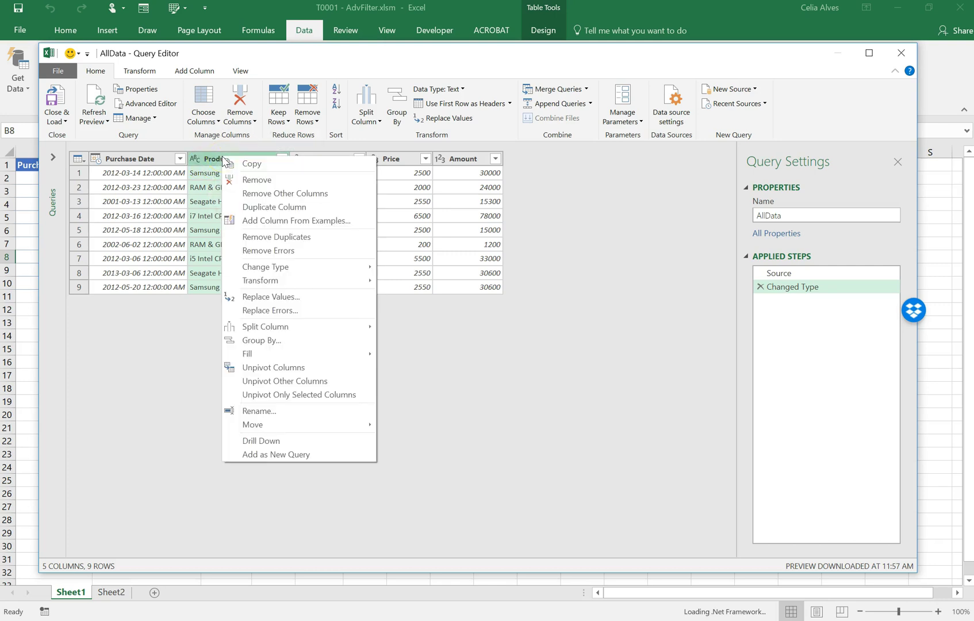
{"action": "left_click", "coordinate": [260, 194]}
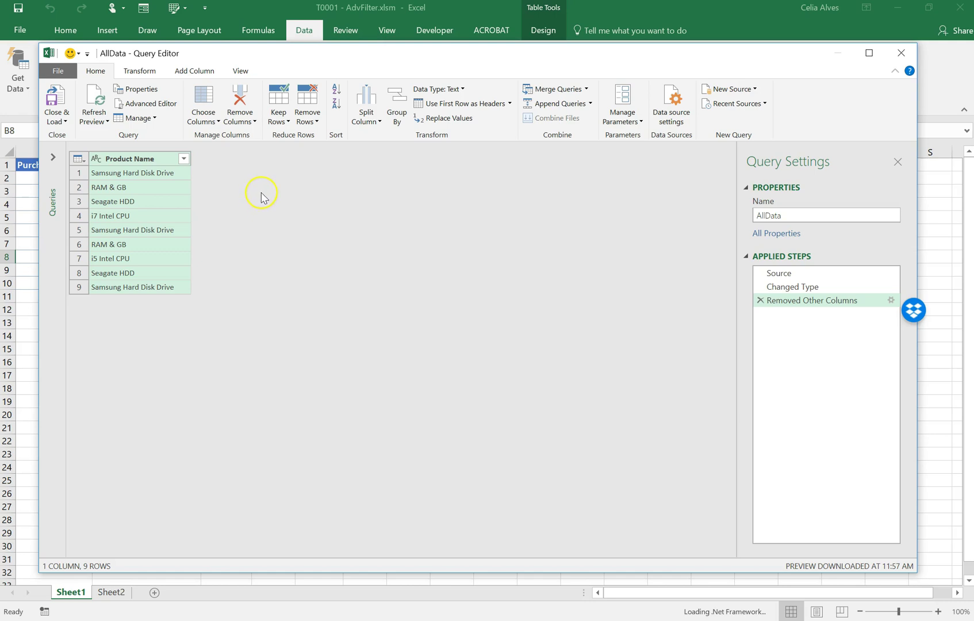
{"action": "left_click", "coordinate": [318, 118]}
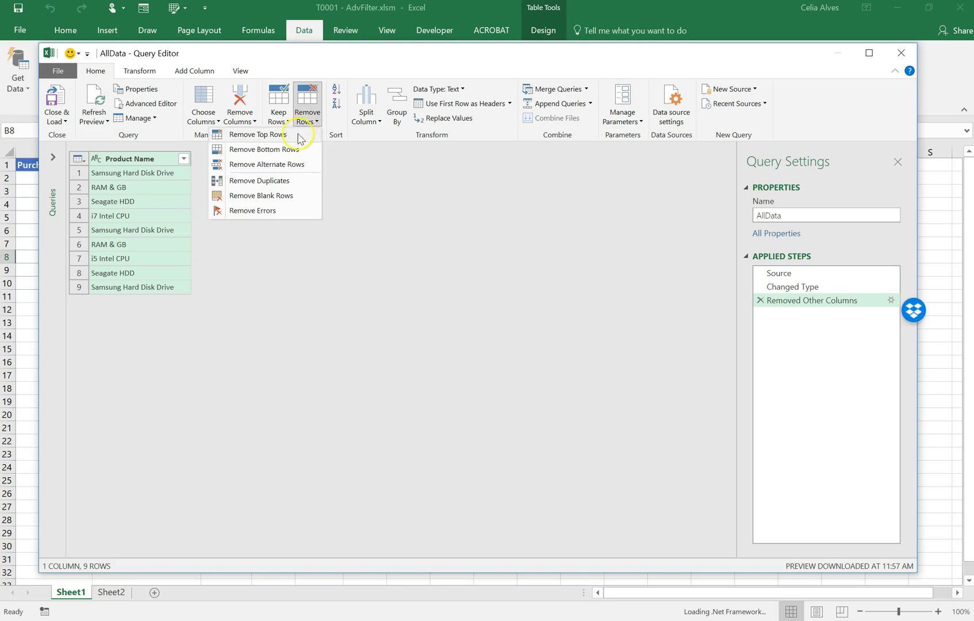
{"action": "left_click", "coordinate": [273, 183]}
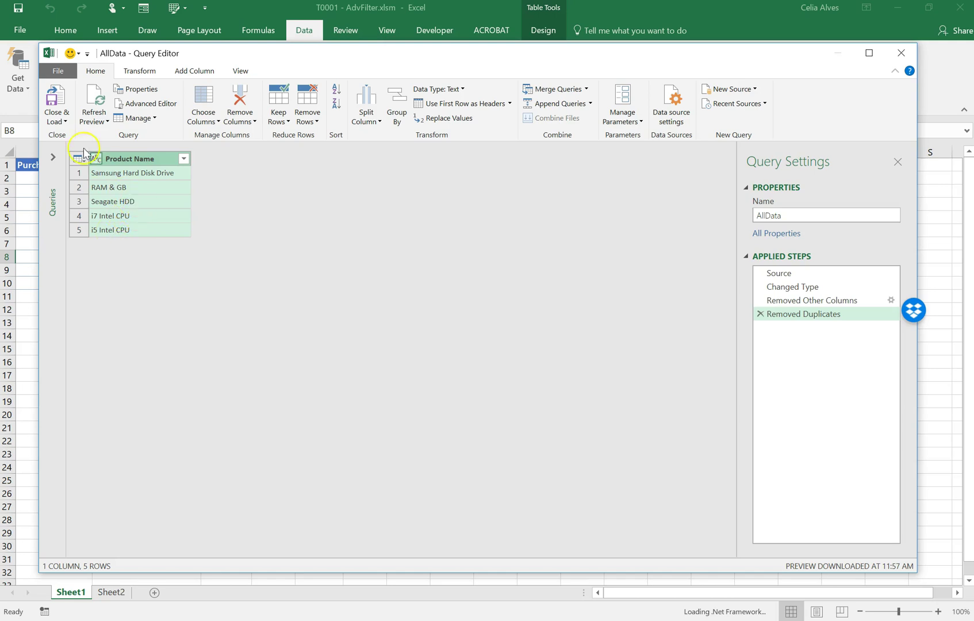
Load the query of unique product names as a table on a new worksheet.
{"action": "left_click", "coordinate": [57, 123]}
{"action": "left_click", "coordinate": [56, 136]}
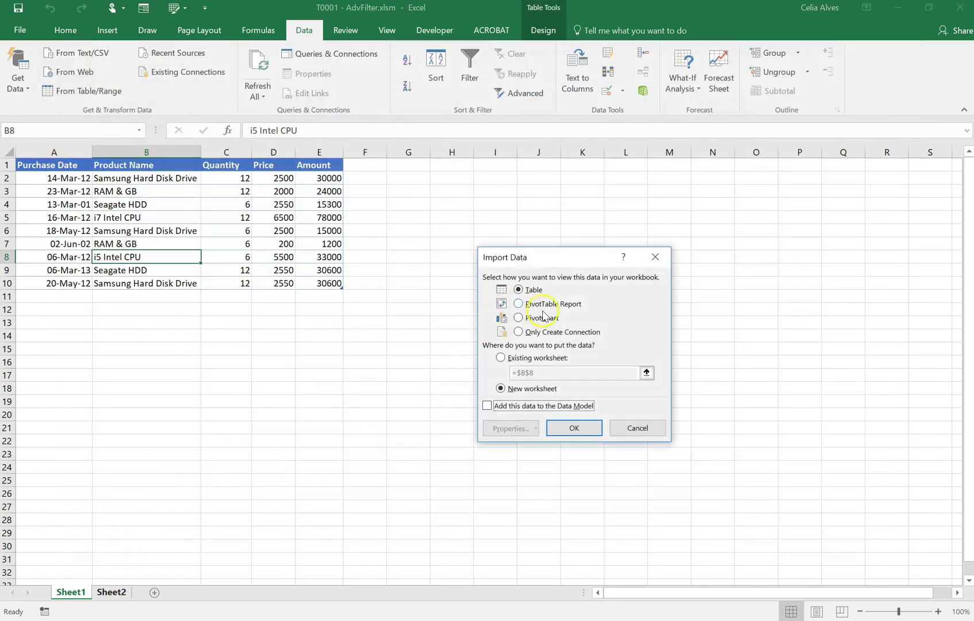
{"action": "left_click", "coordinate": [501, 358]}
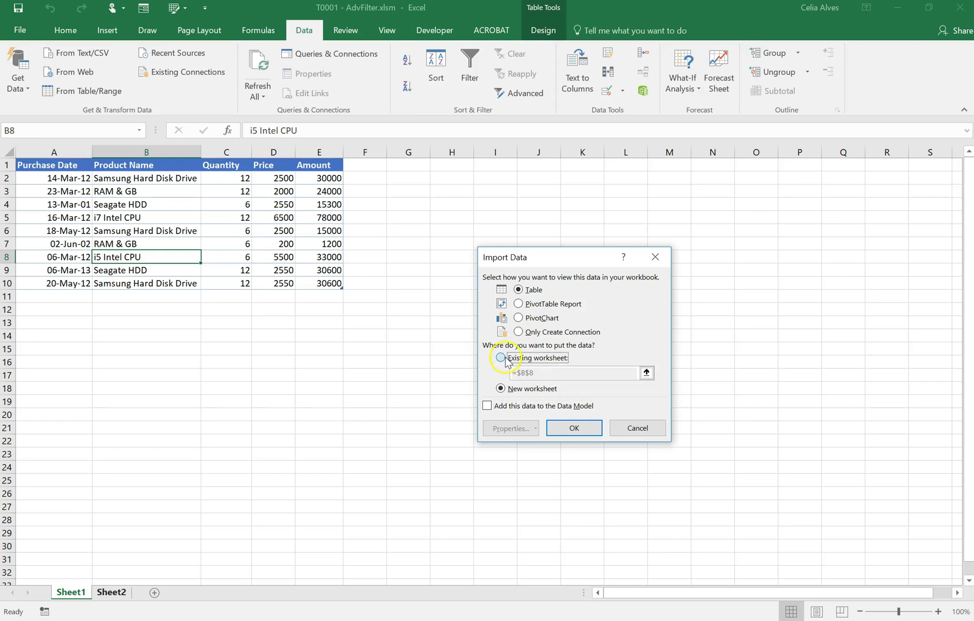
{"action": "left_click", "coordinate": [126, 594]}
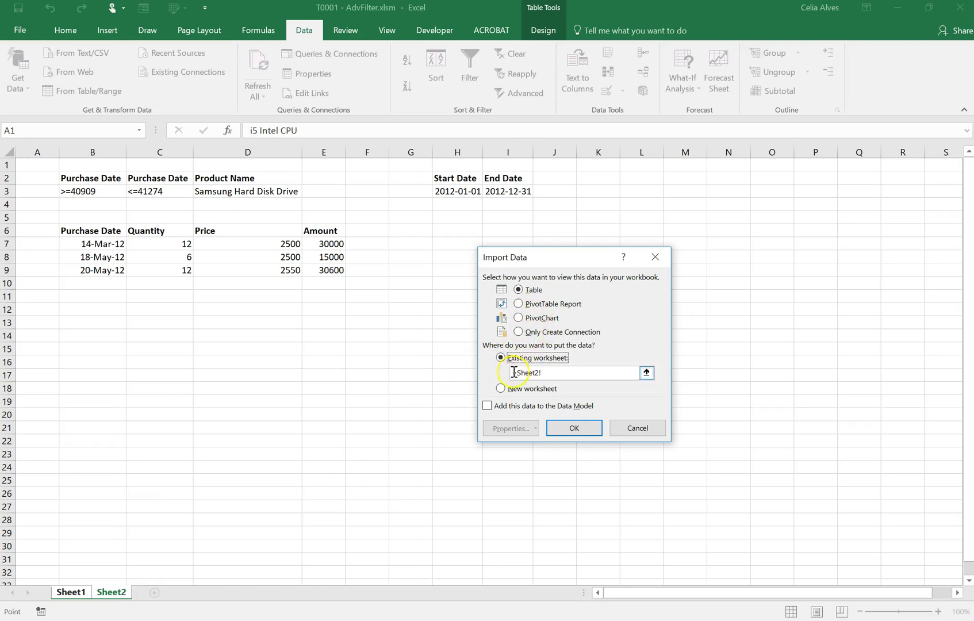
{"action": "left_click", "coordinate": [500, 389]}
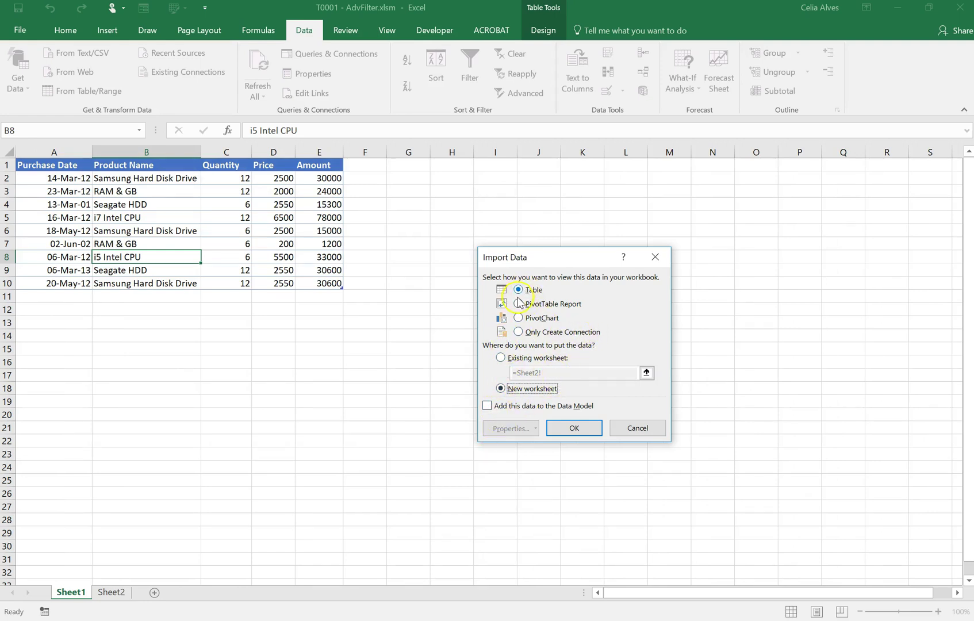
{"action": "left_click", "coordinate": [586, 428]}
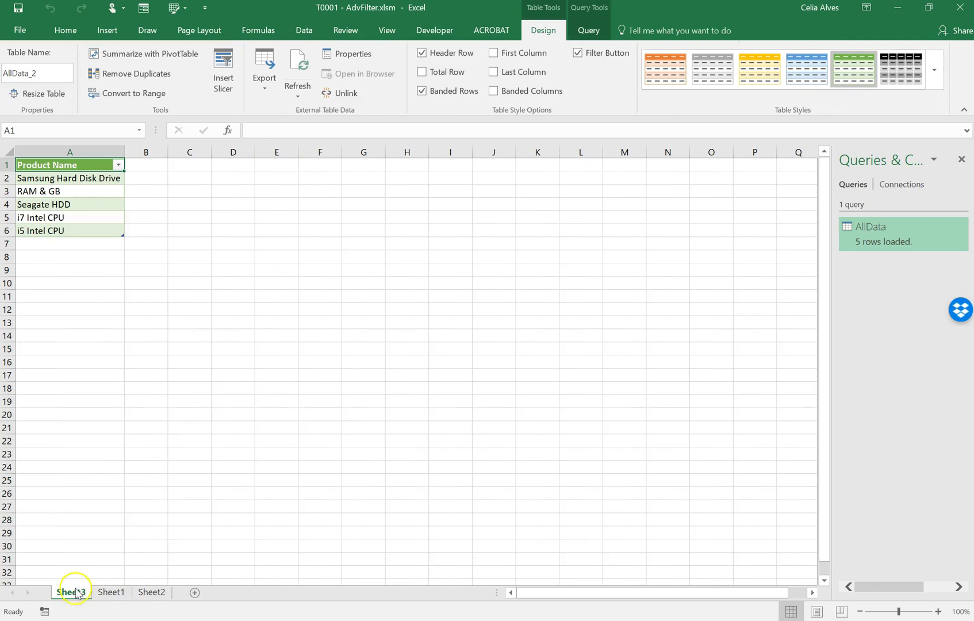
Move Sheet3 with the product list after Sheet2 and open its table name for editing.
{"action": "left_click_drag", "start_coordinate": [74, 595], "coordinate": [182, 591]}
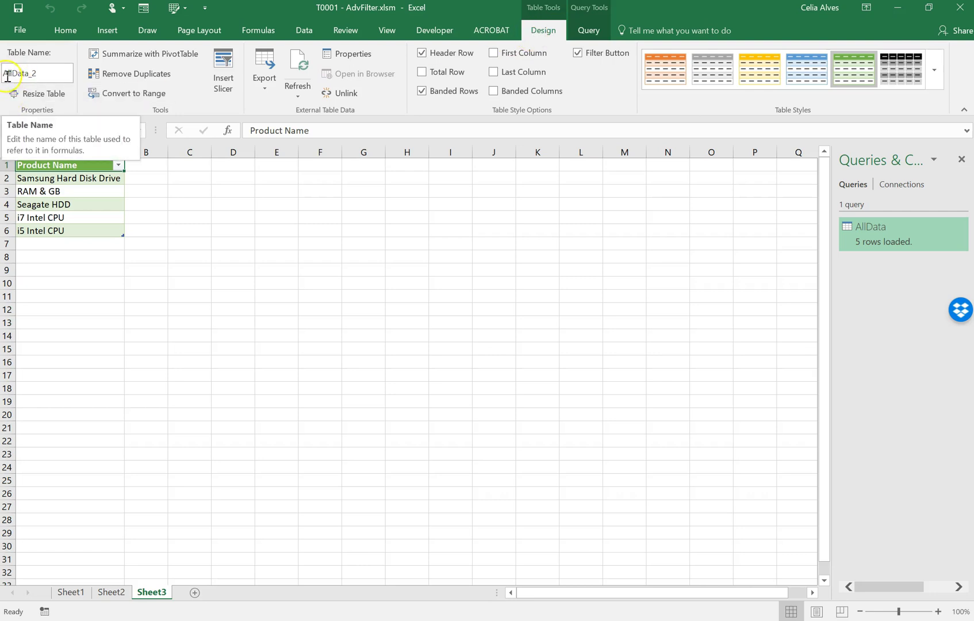
{"action": "left_click", "coordinate": [35, 73]}
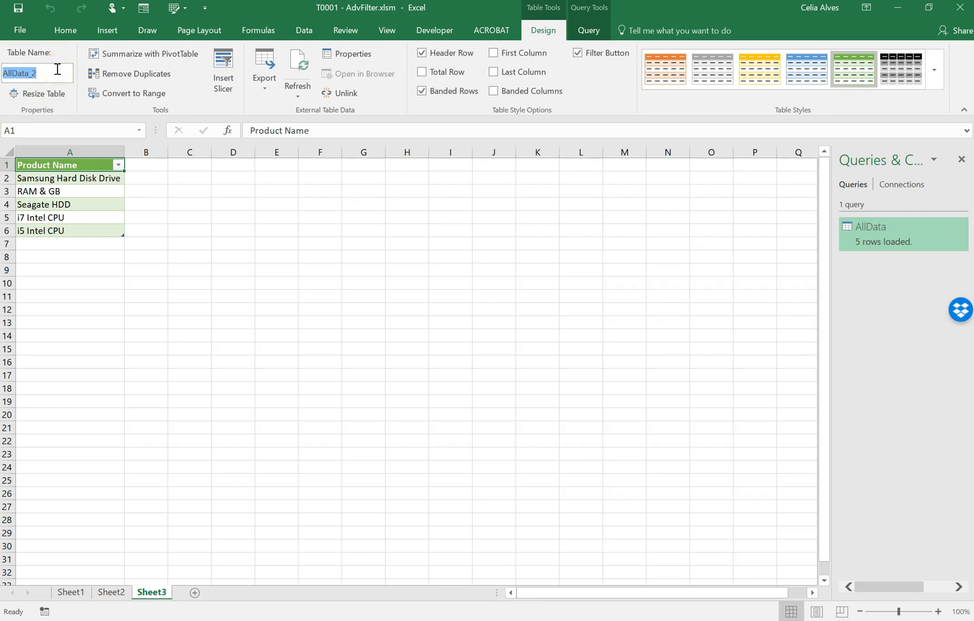
{"action": "left_click", "coordinate": [210, 182]}
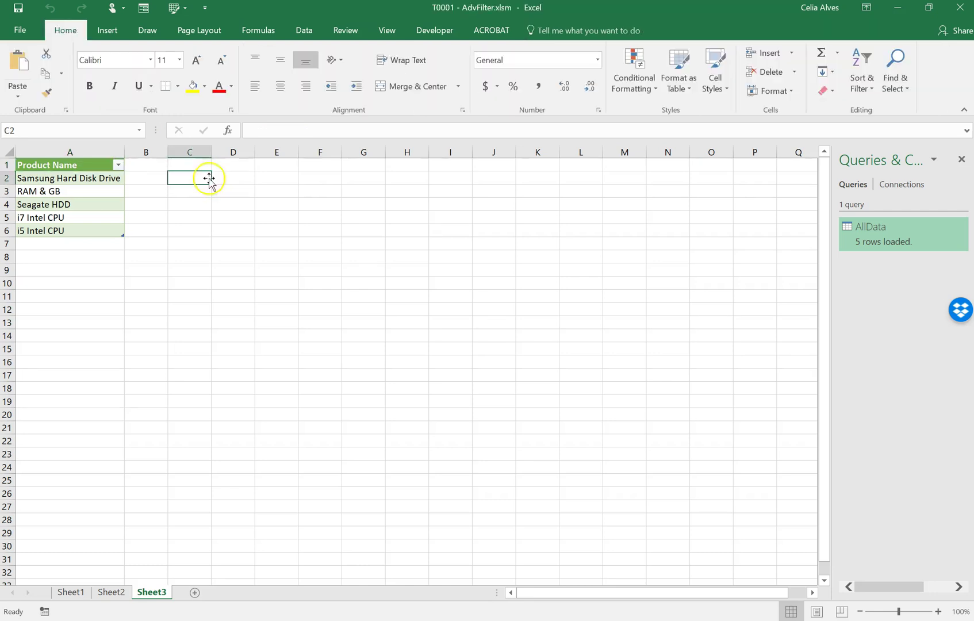
Define a workbook-scope name ProductList that refers to the product table column, =AllData_2[Product Name].
{"action": "left_click", "coordinate": [261, 32]}
{"action": "left_click", "coordinate": [383, 84]}
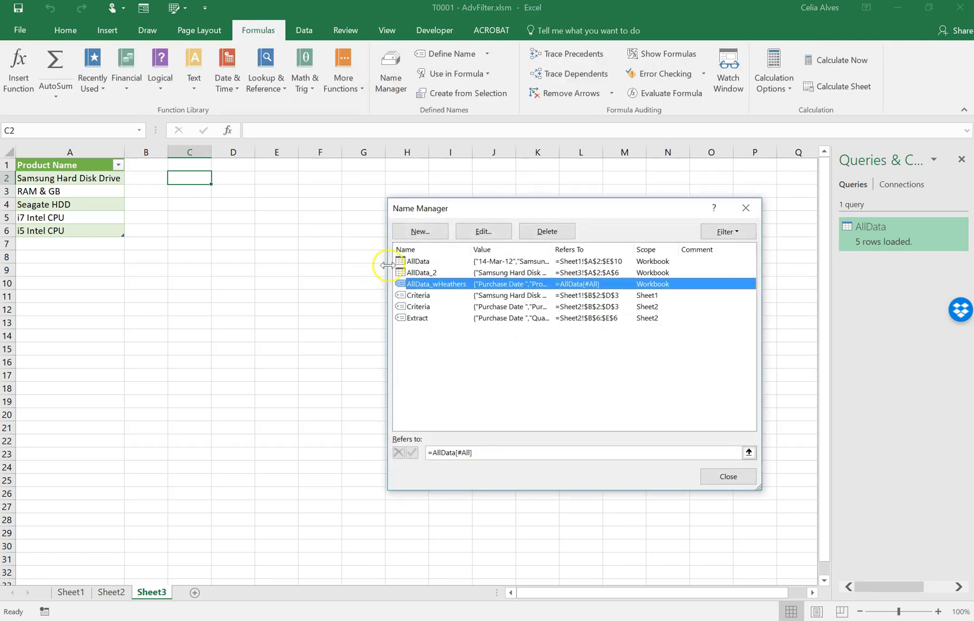
{"action": "left_click", "coordinate": [417, 231]}
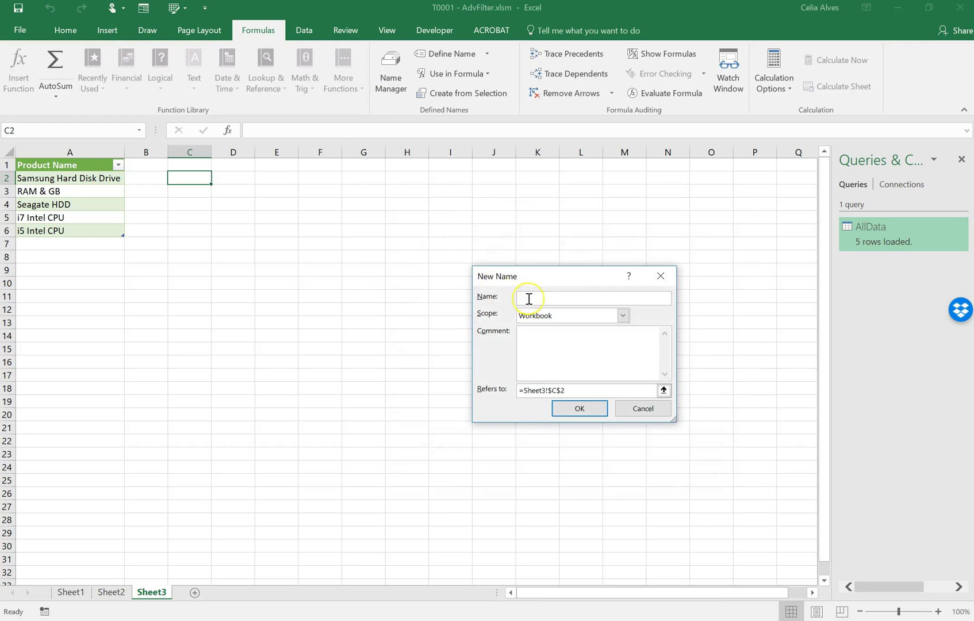
{"action": "type", "text": "ProductList"}
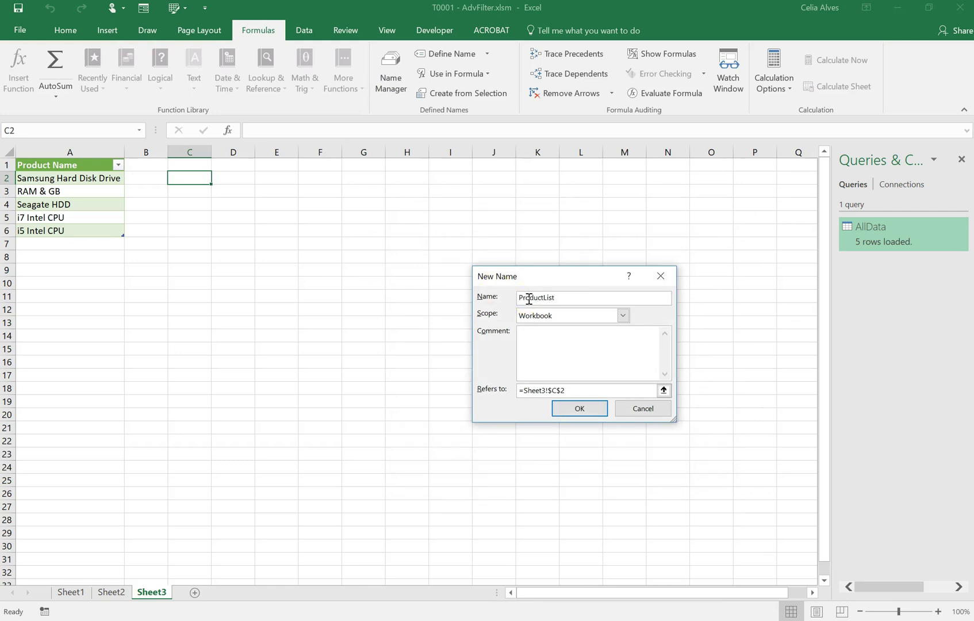
{"action": "left_click", "coordinate": [482, 391]}
{"action": "key", "text": "BackSpace"}
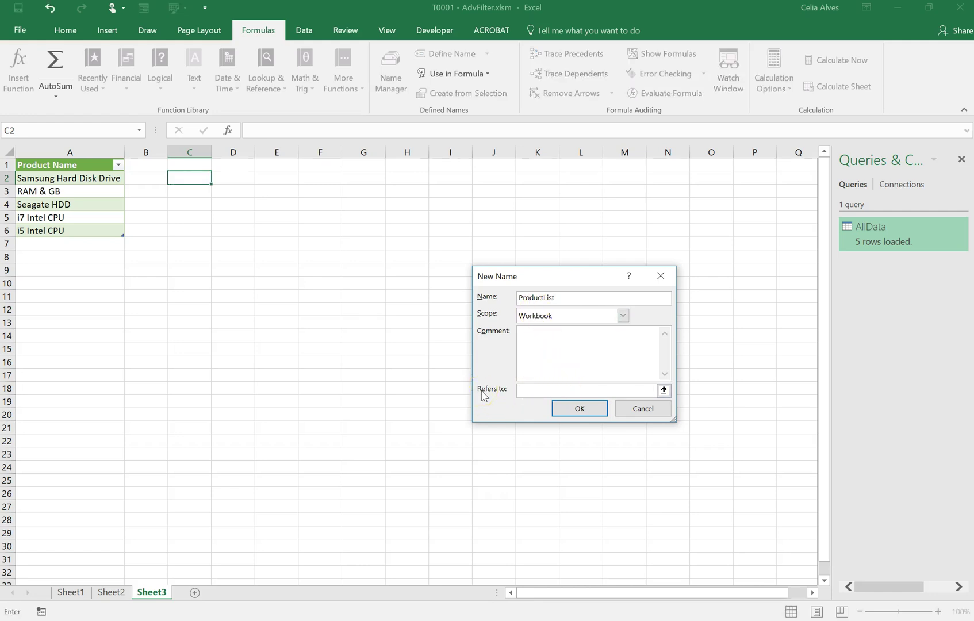
{"action": "left_click_drag", "start_coordinate": [63, 178], "coordinate": [65, 230]}
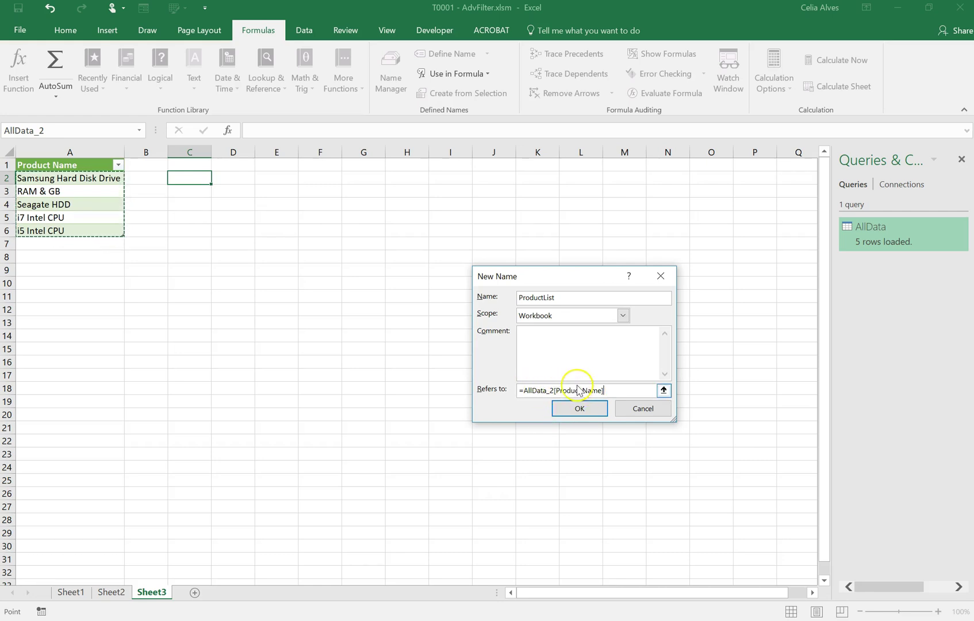
{"action": "left_click", "coordinate": [577, 410]}
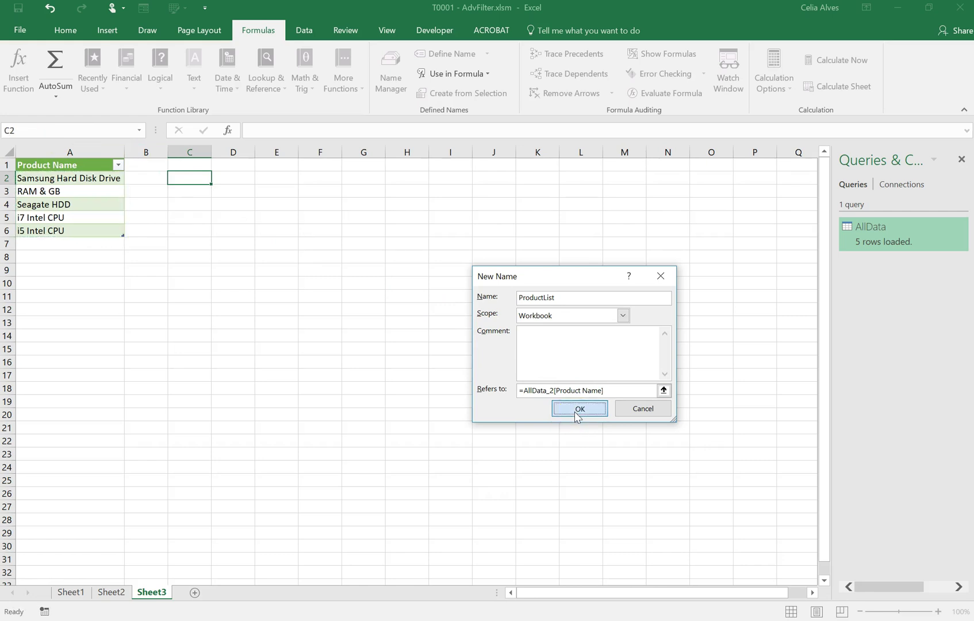
{"action": "left_click", "coordinate": [577, 410]}
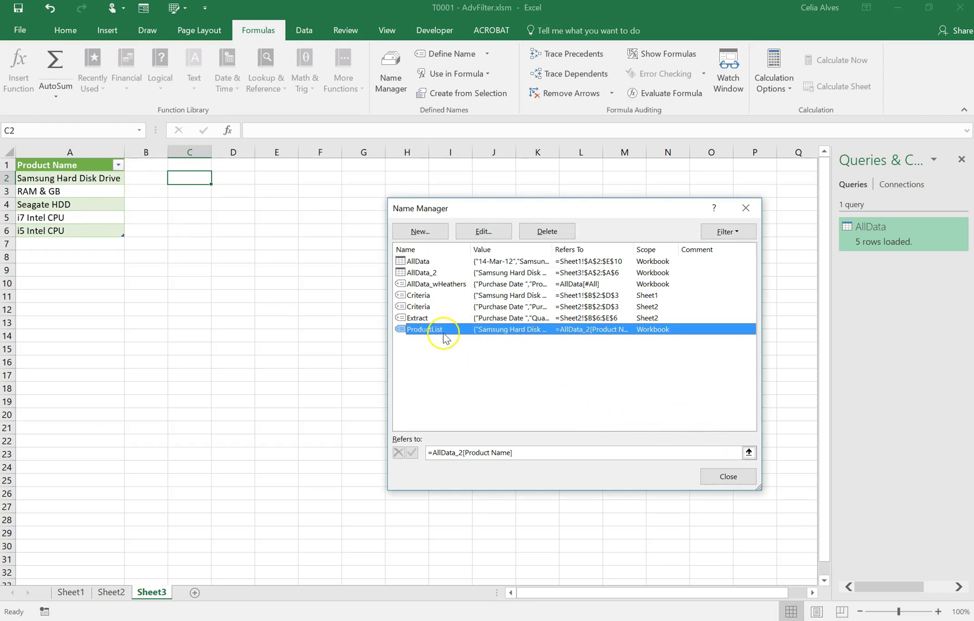
{"action": "left_click", "coordinate": [737, 479]}
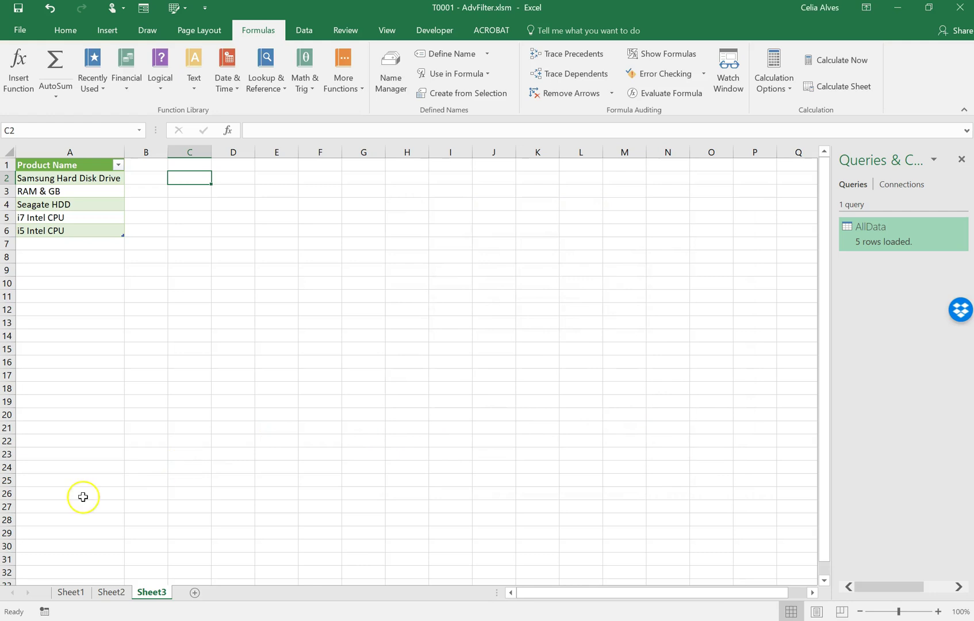
Add list data validation with source =ProductList to cell D3 on Sheet2 and choose Seagate HDD from it.
{"action": "left_click", "coordinate": [110, 592]}
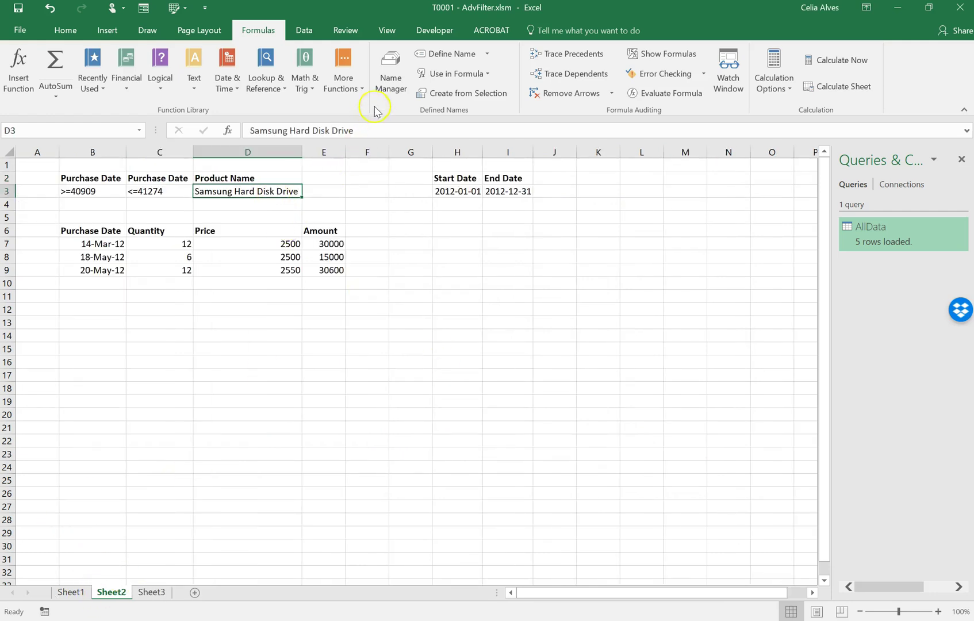
{"action": "left_click", "coordinate": [303, 30]}
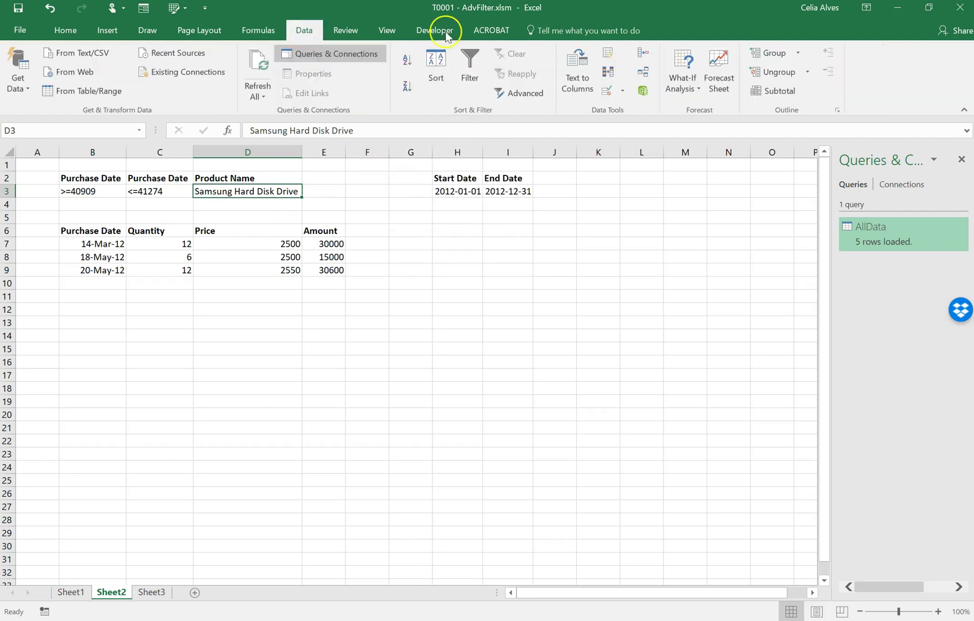
{"action": "left_click", "coordinate": [623, 91]}
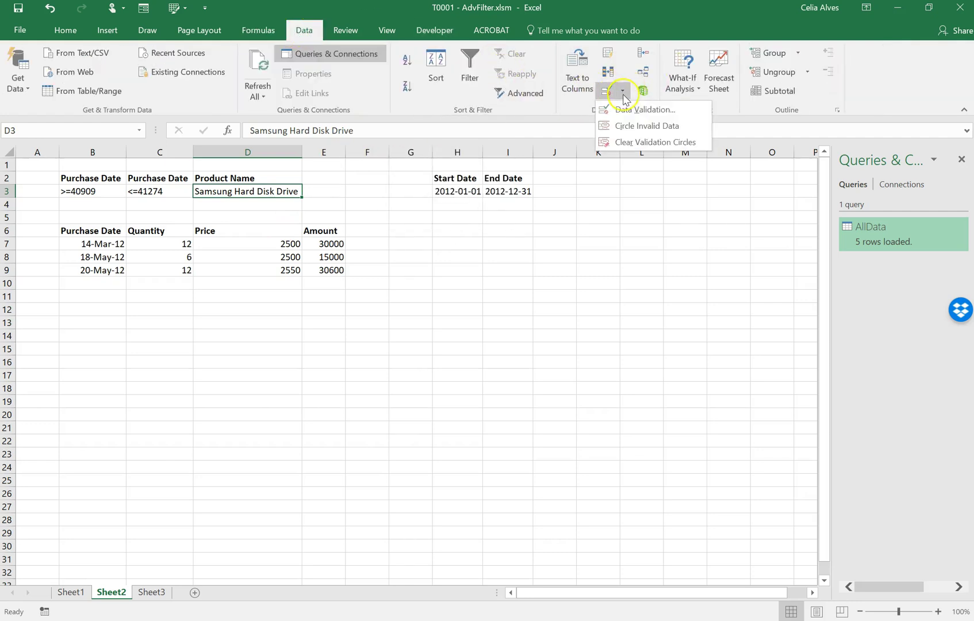
{"action": "left_click", "coordinate": [629, 109]}
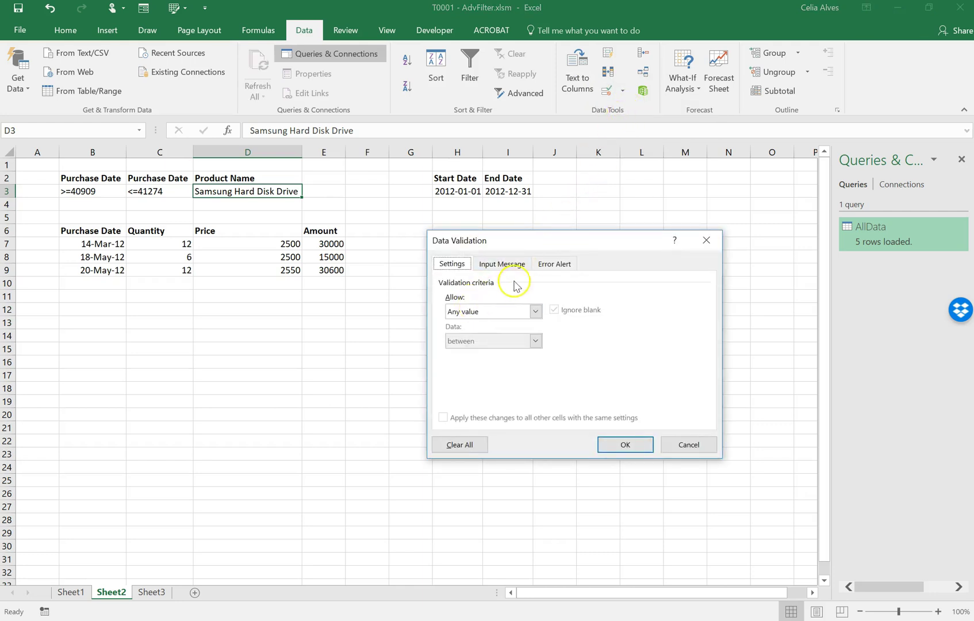
{"action": "left_click", "coordinate": [514, 311]}
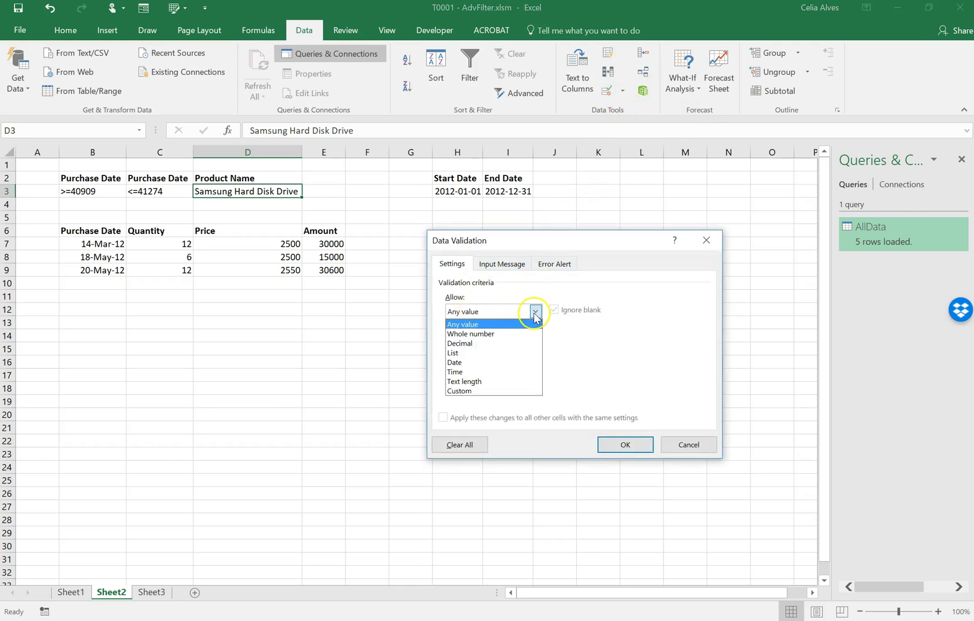
{"action": "left_click", "coordinate": [498, 350]}
{"action": "left_click", "coordinate": [488, 368]}
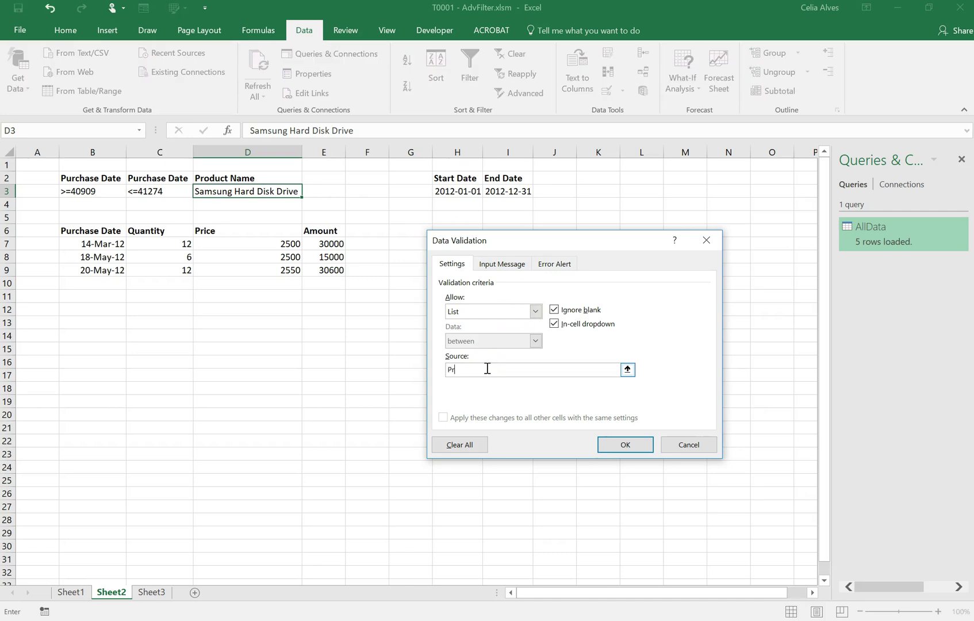
{"action": "type", "text": "ProductList"}
{"action": "left_click", "coordinate": [450, 369]}
{"action": "type", "text": "="}
{"action": "left_click", "coordinate": [623, 446]}
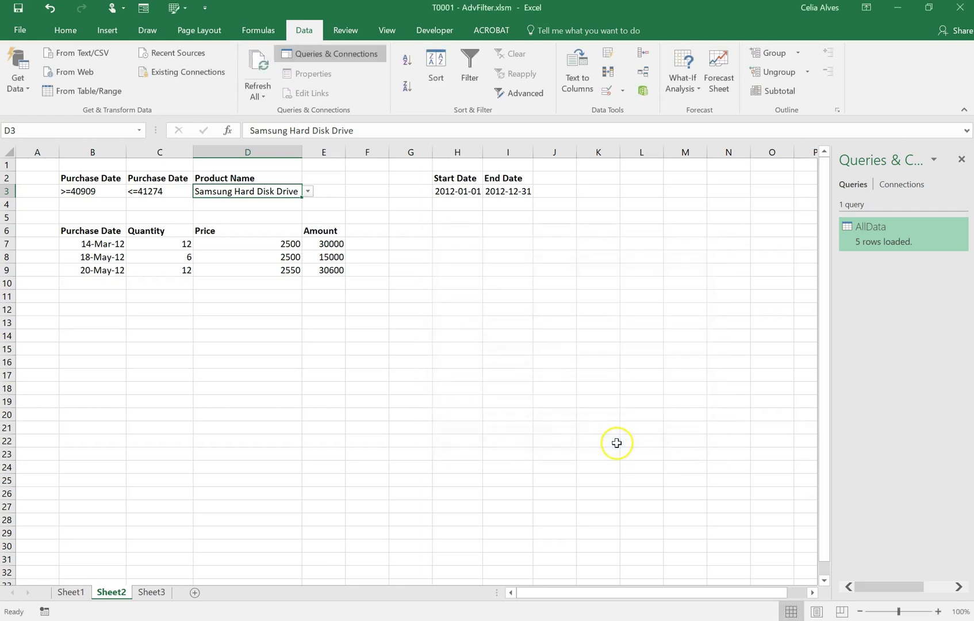
{"action": "left_click", "coordinate": [308, 191]}
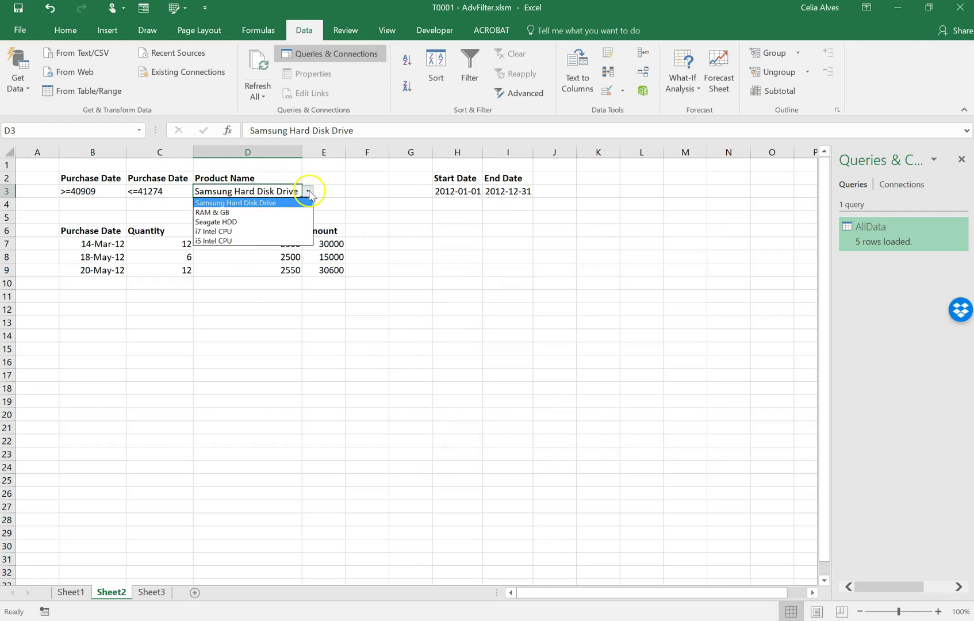
{"action": "left_click", "coordinate": [270, 222]}
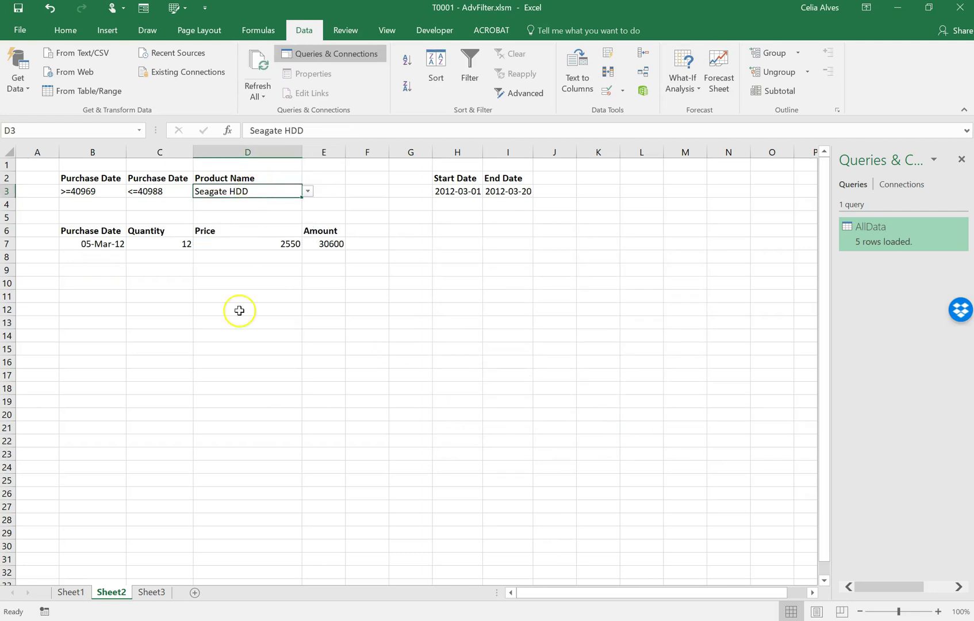
Fill the last purchase record down into row 12 on Sheet1 and set its Product Name to TEST.
{"action": "left_click", "coordinate": [70, 592]}
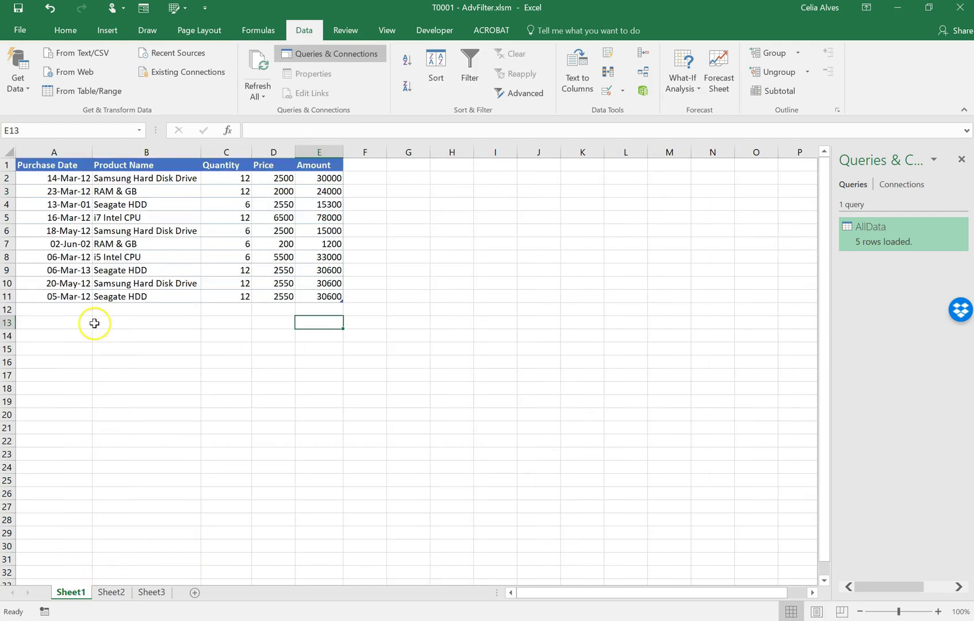
{"action": "left_click", "coordinate": [63, 308]}
{"action": "left_click_drag", "start_coordinate": [63, 307], "coordinate": [315, 309]}
{"action": "key", "text": "ctrl+d"}
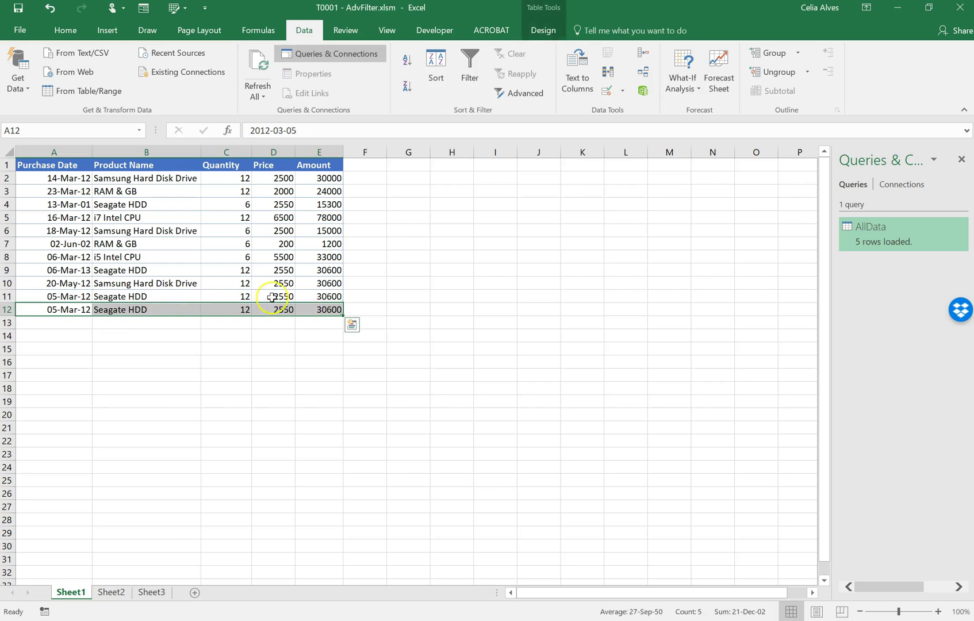
{"action": "left_click", "coordinate": [151, 311]}
{"action": "type", "text": "TEST"}
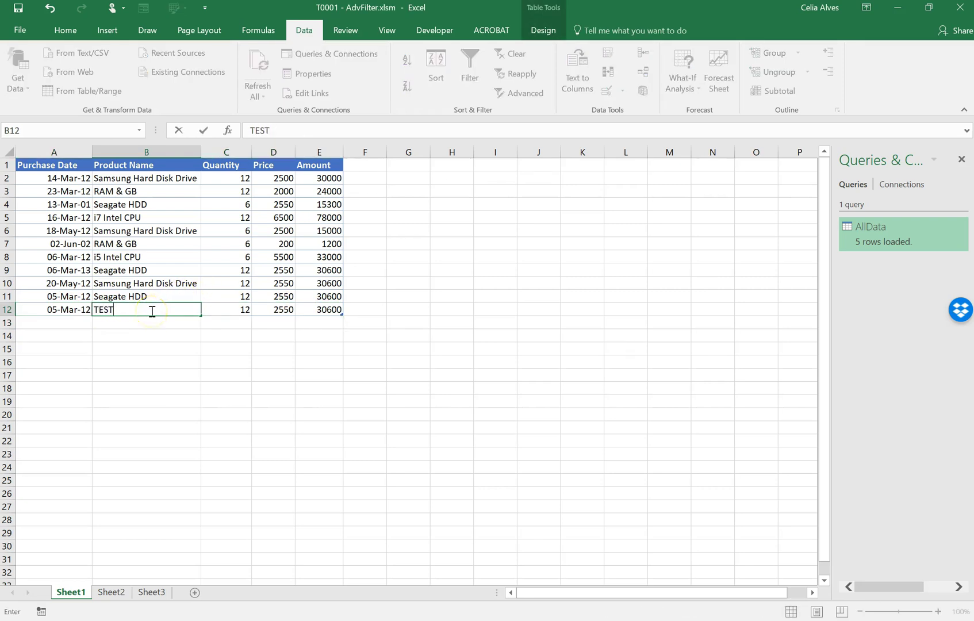
{"action": "key", "text": "Return"}
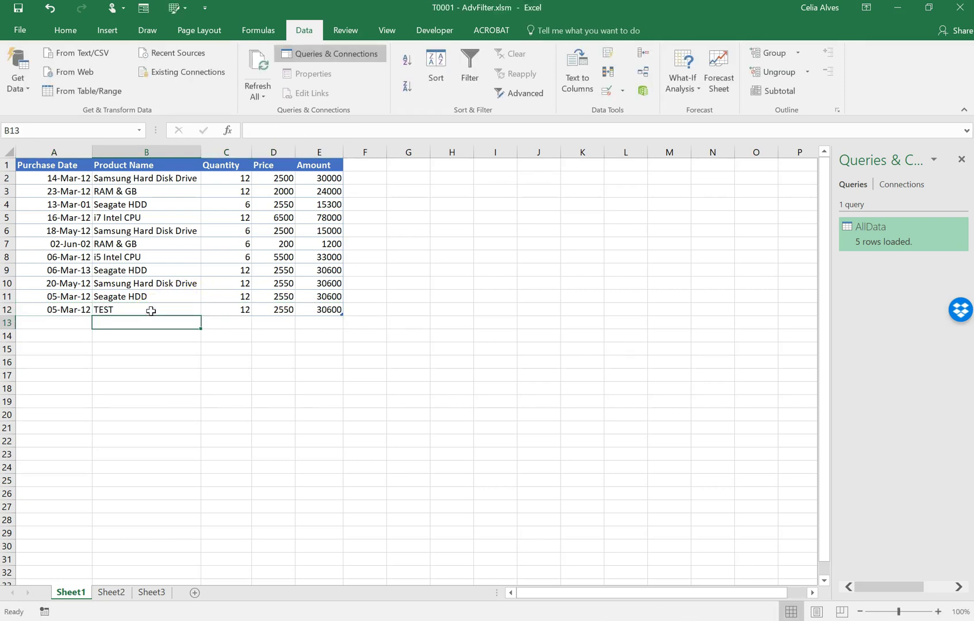
Check the choices offered by the Product Name list in D3 on Sheet2.
{"action": "left_click", "coordinate": [111, 592]}
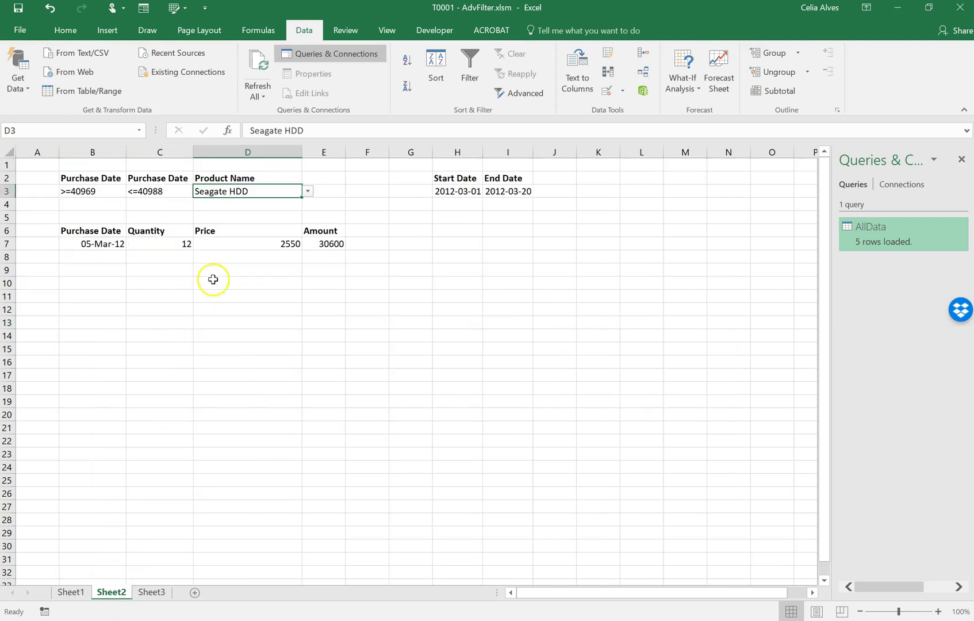
{"action": "left_click", "coordinate": [308, 192]}
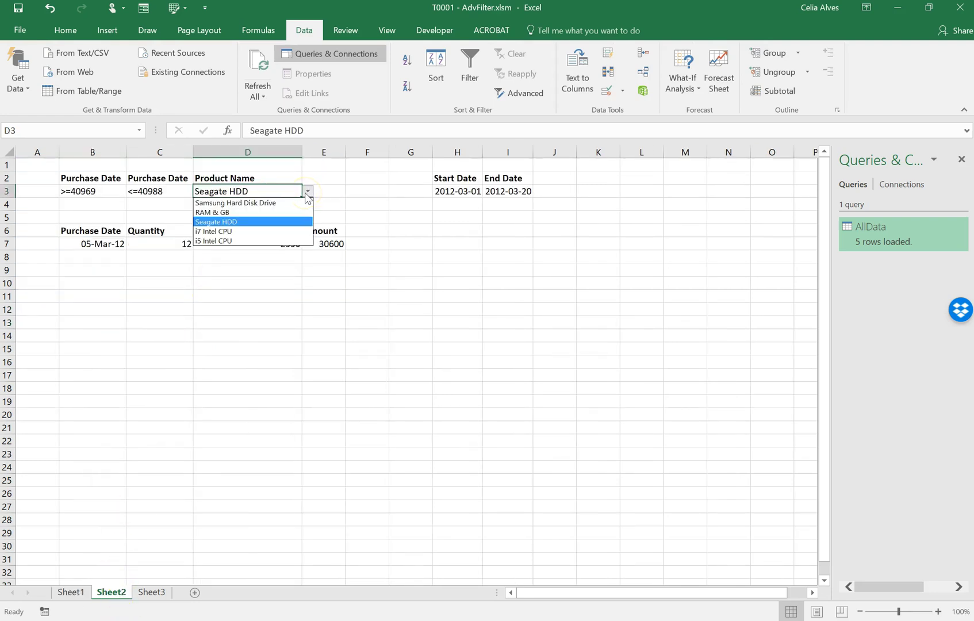
{"action": "left_click", "coordinate": [308, 194]}
Refresh the product table on Sheet3 and sort its Product Name column A to Z.
{"action": "left_click", "coordinate": [150, 592]}
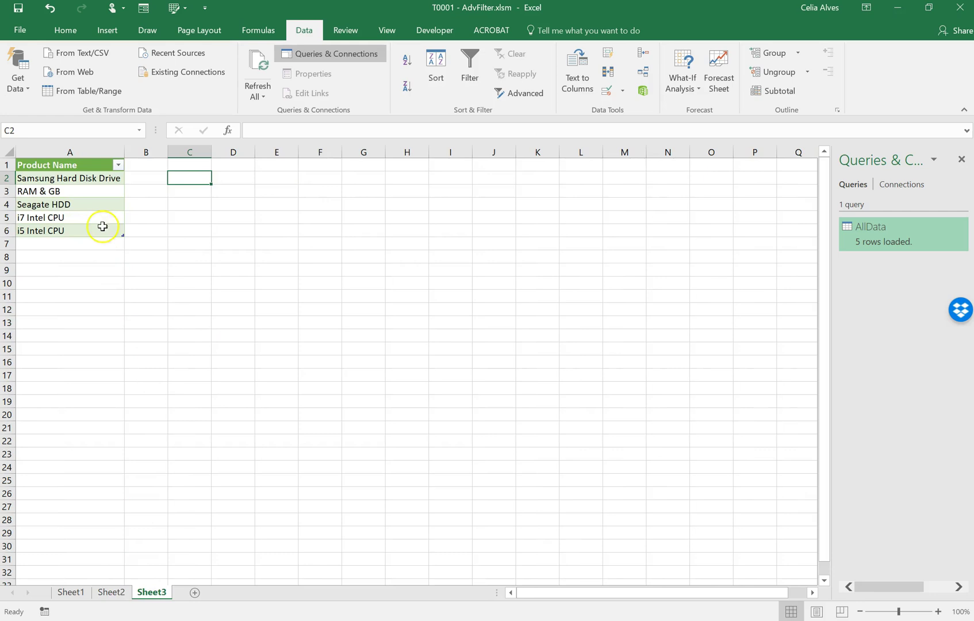
{"action": "left_click", "coordinate": [103, 205]}
{"action": "right_click", "coordinate": [103, 207]}
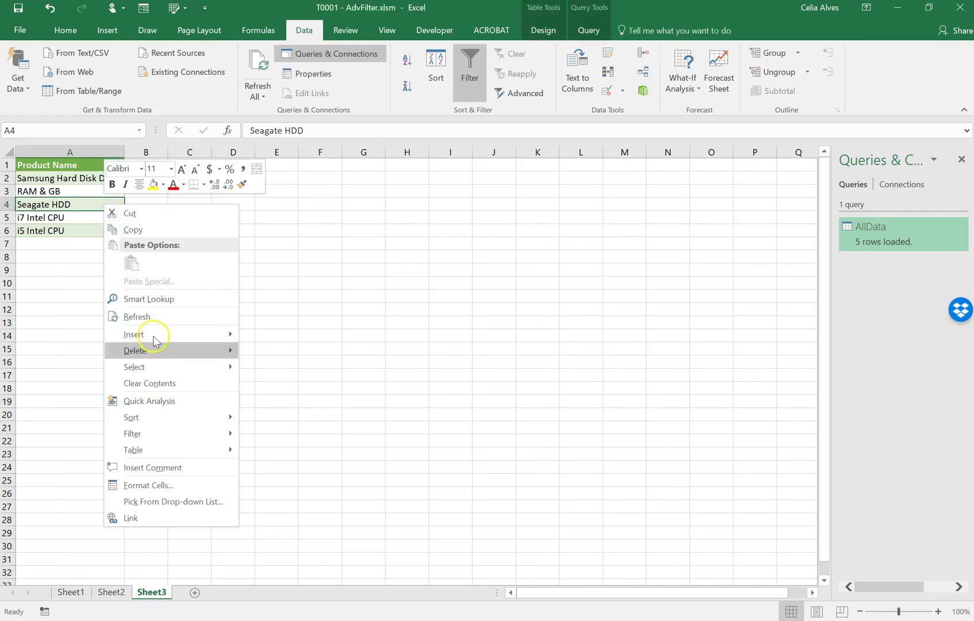
{"action": "left_click", "coordinate": [145, 317]}
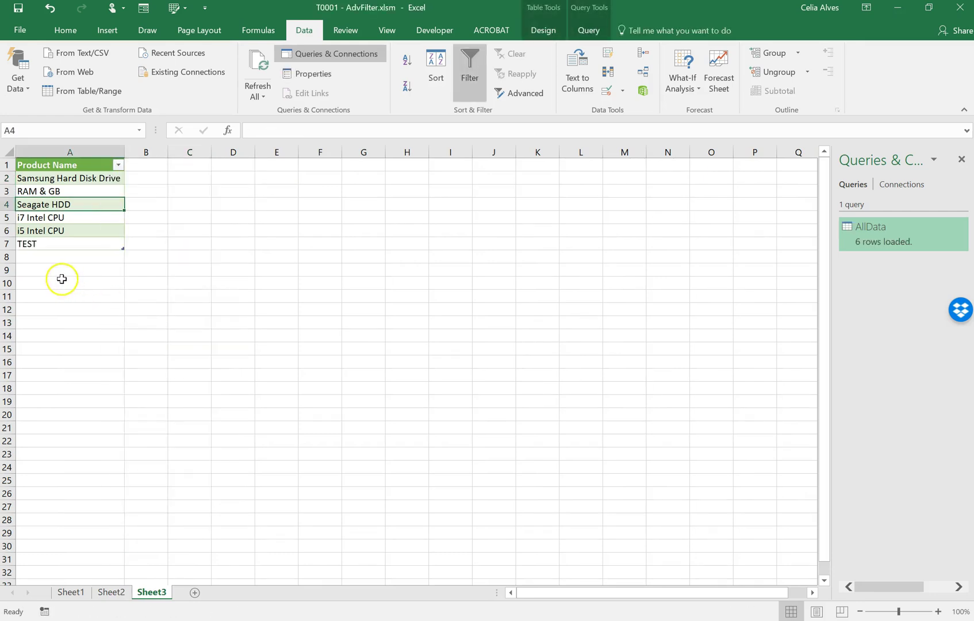
{"action": "left_click", "coordinate": [119, 165]}
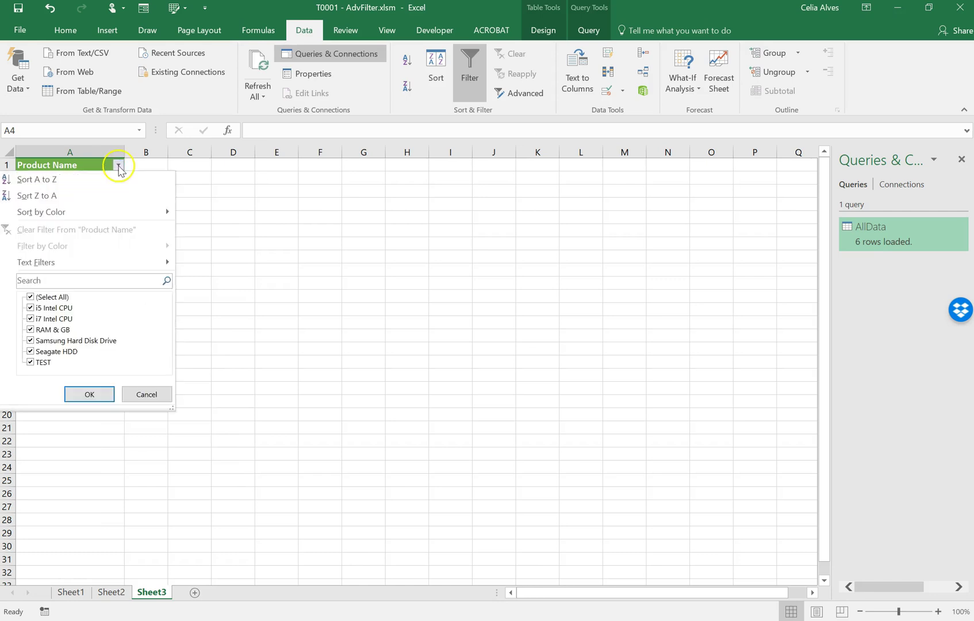
{"action": "left_click", "coordinate": [62, 179]}
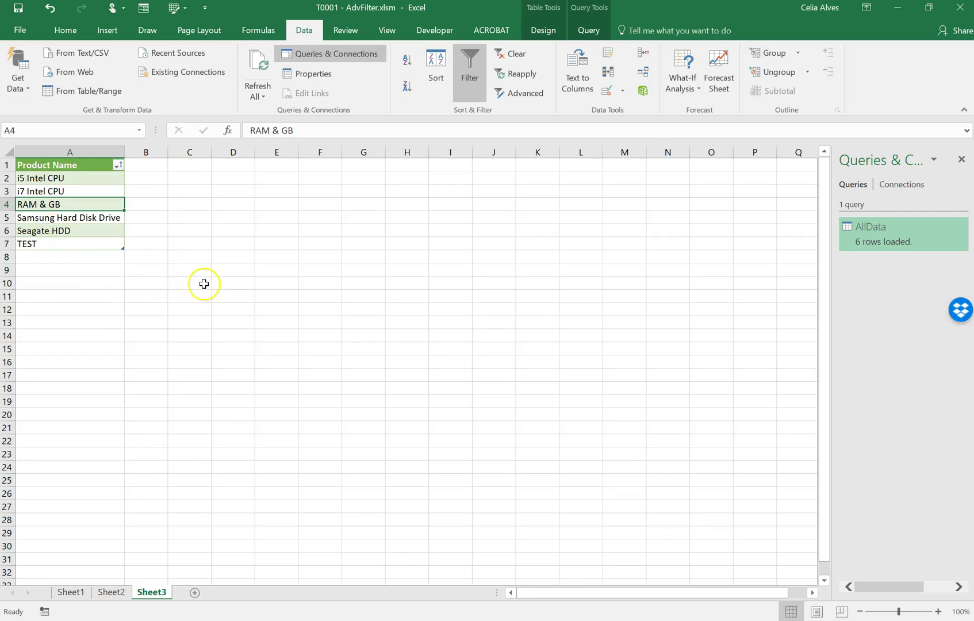
Set the Product Name criterion in D3 on Sheet2 to TEST from its list.
{"action": "left_click", "coordinate": [108, 594]}
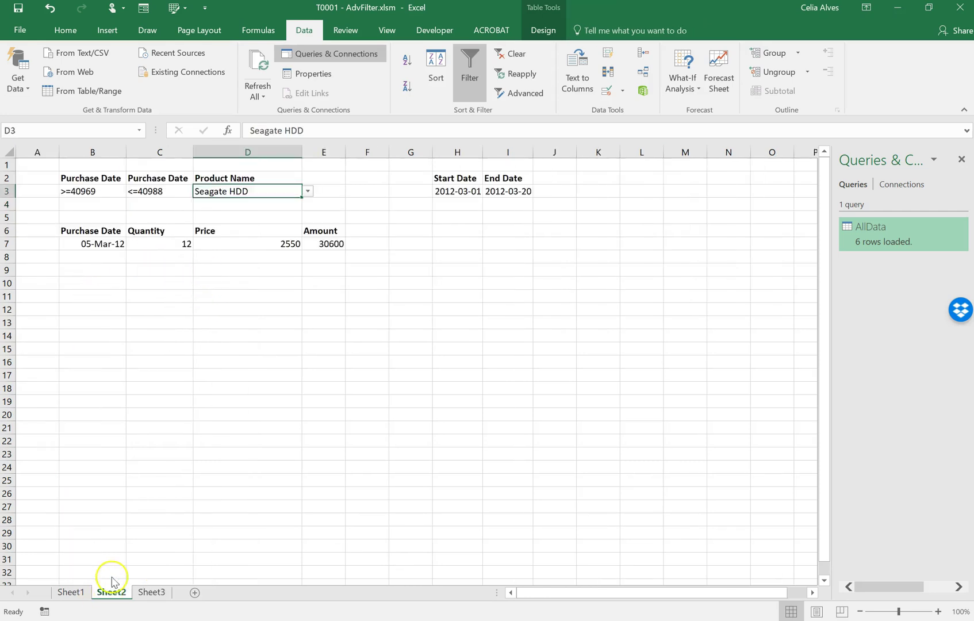
{"action": "left_click", "coordinate": [308, 191]}
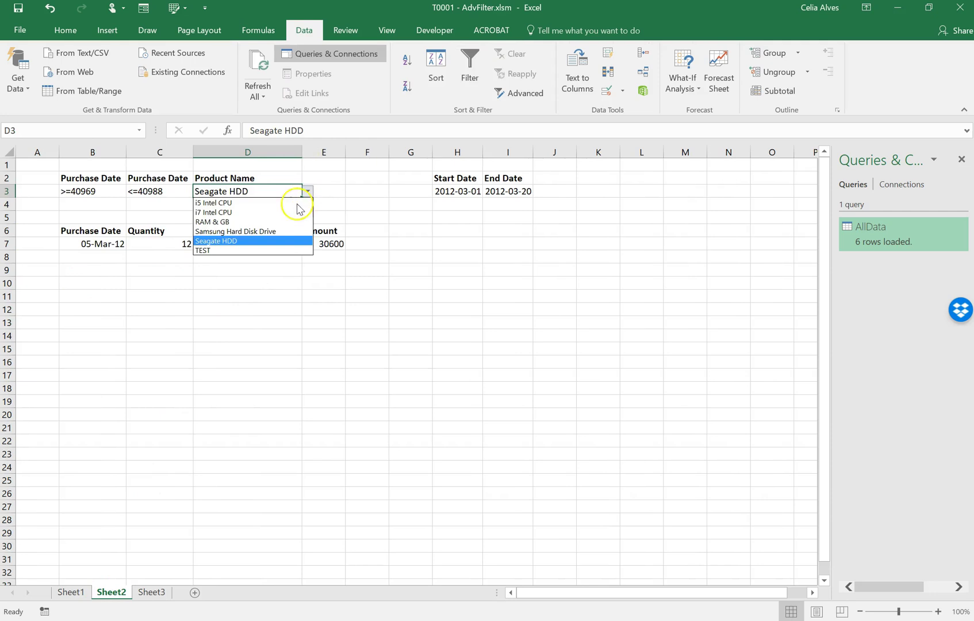
{"action": "left_click", "coordinate": [266, 252]}
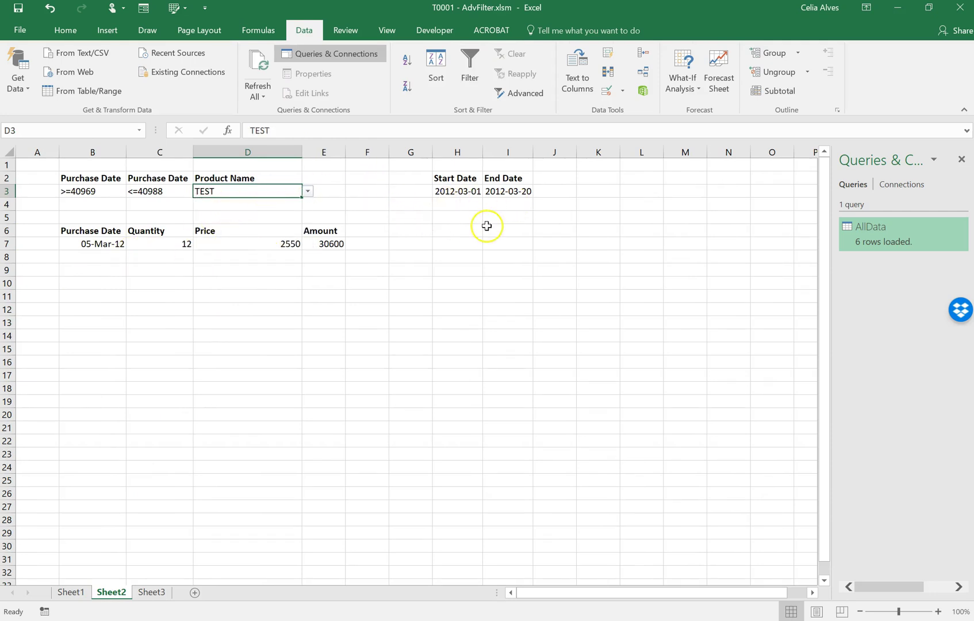
Review the AdvFilter macro code in the Visual Basic editor and return to the workbook.
{"action": "key", "text": "alt+F11"}
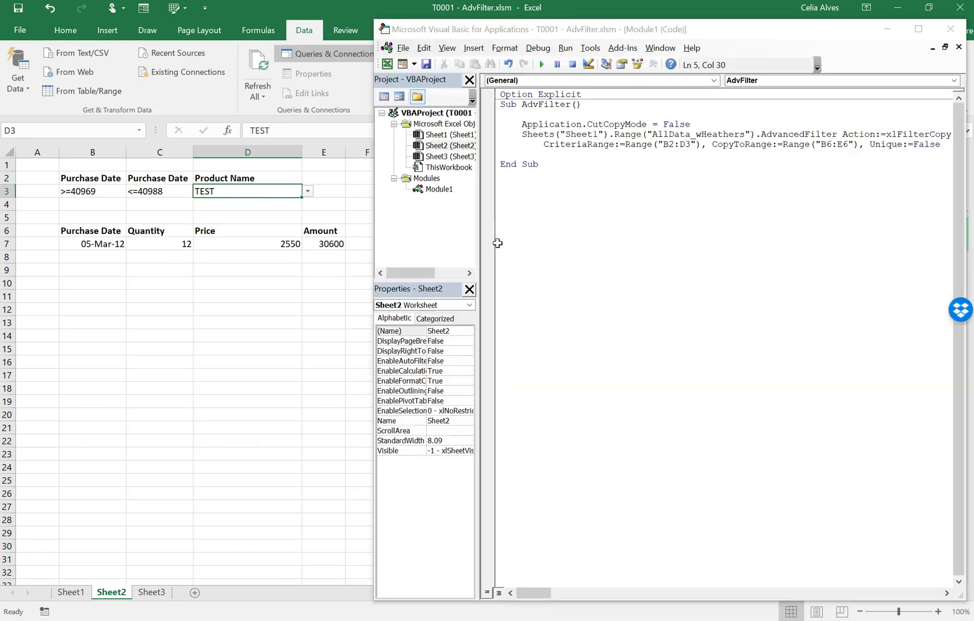
{"action": "left_click", "coordinate": [597, 142]}
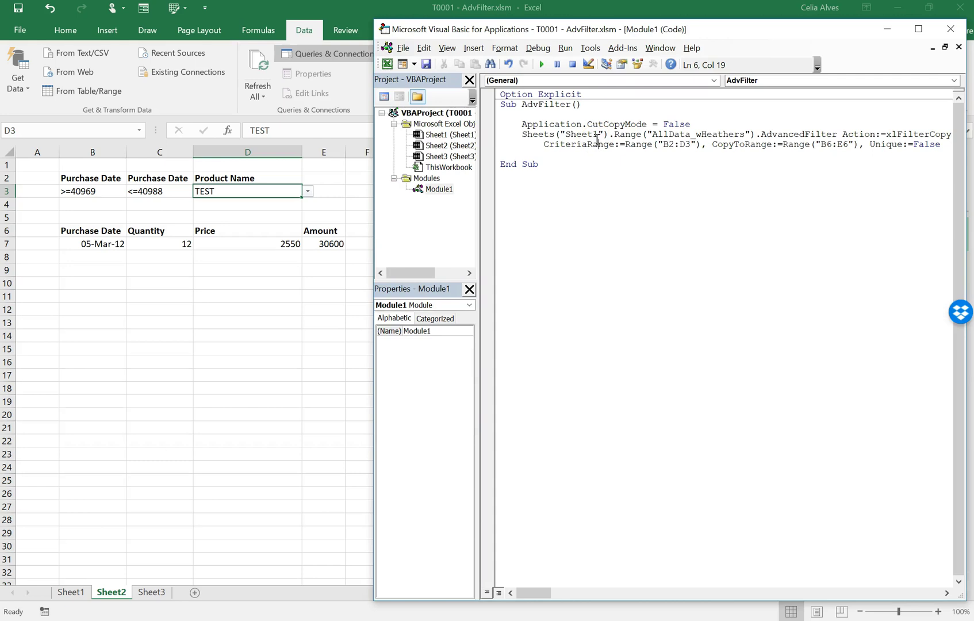
{"action": "key", "text": "alt+F11"}
Select the Start Date and End Date values in H3:I3 on Sheet2.
{"action": "left_click", "coordinate": [233, 371]}
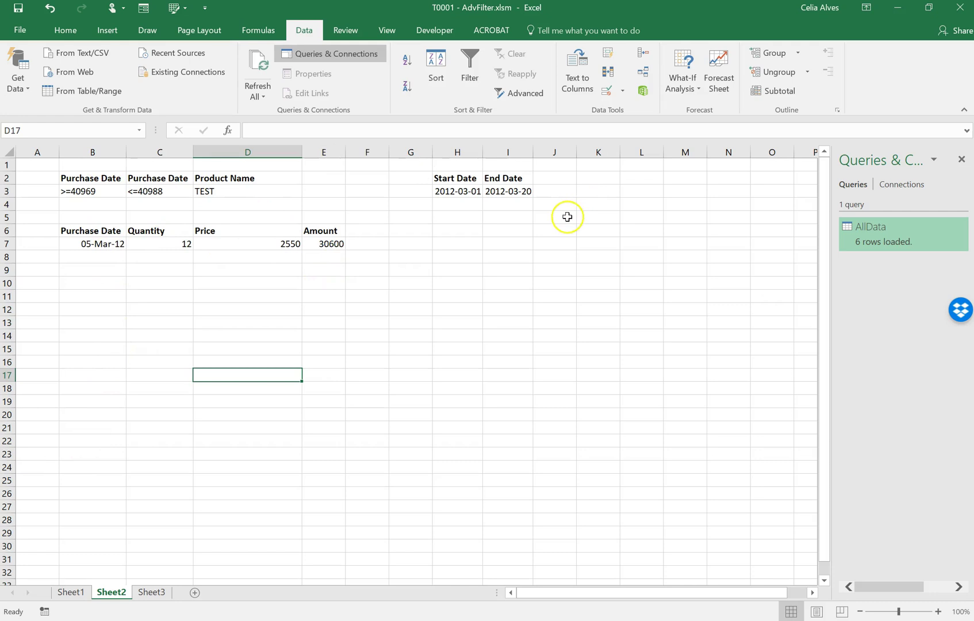
{"action": "left_click_drag", "start_coordinate": [467, 177], "coordinate": [506, 190]}
{"action": "left_click_drag", "start_coordinate": [443, 192], "coordinate": [502, 193]}
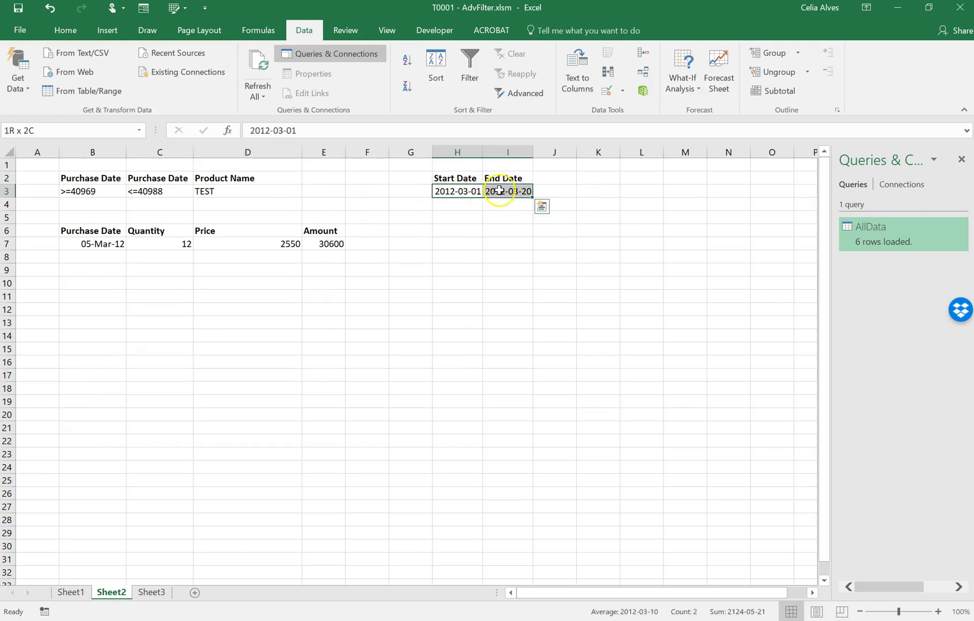
Fill the Start Date and End Date block H2:I3 on Sheet2 with a light blue theme color.
{"action": "left_click", "coordinate": [65, 29]}
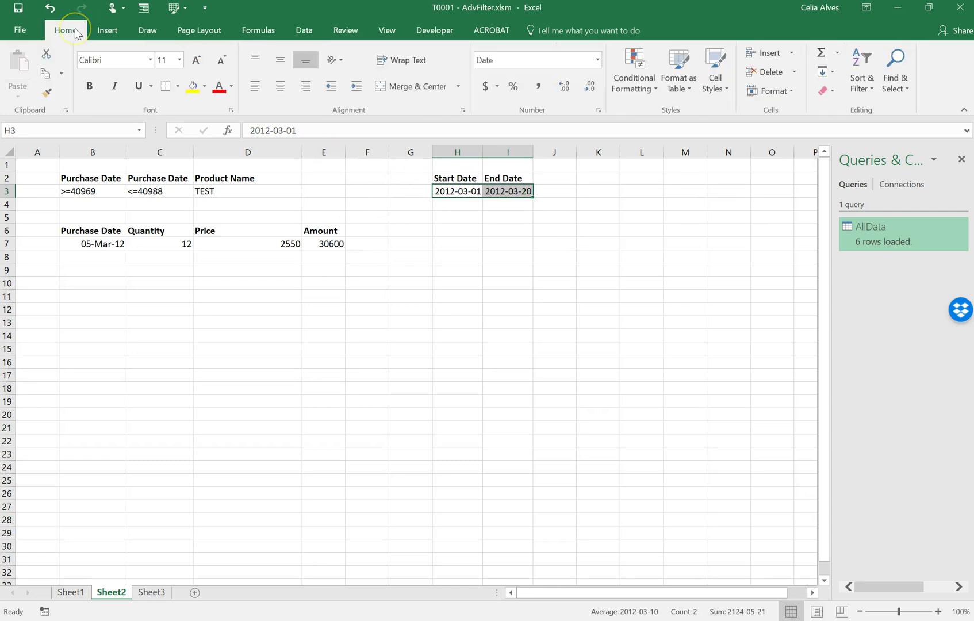
{"action": "left_click_drag", "start_coordinate": [448, 179], "coordinate": [505, 187]}
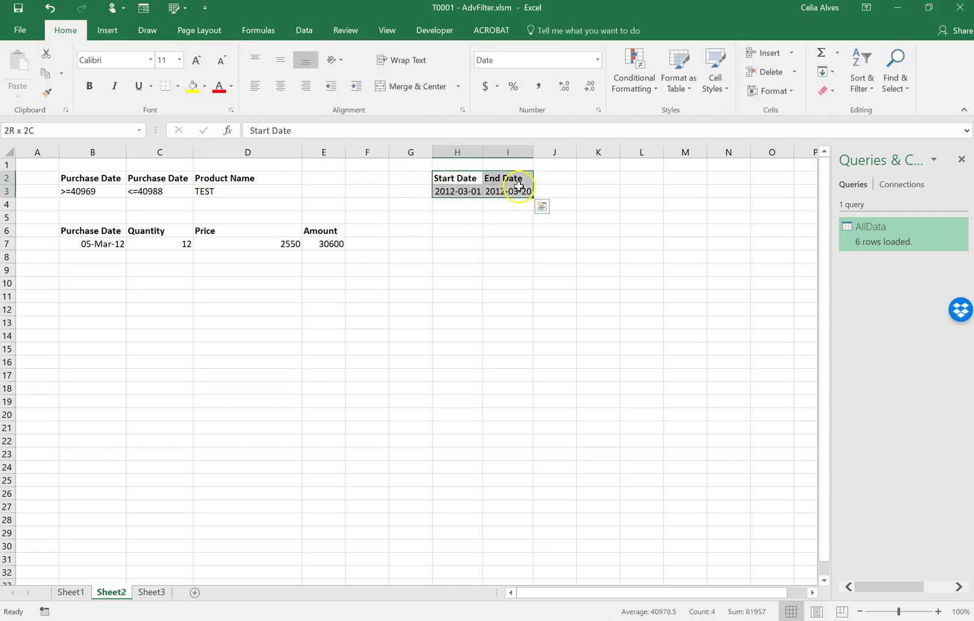
{"action": "left_click", "coordinate": [205, 86]}
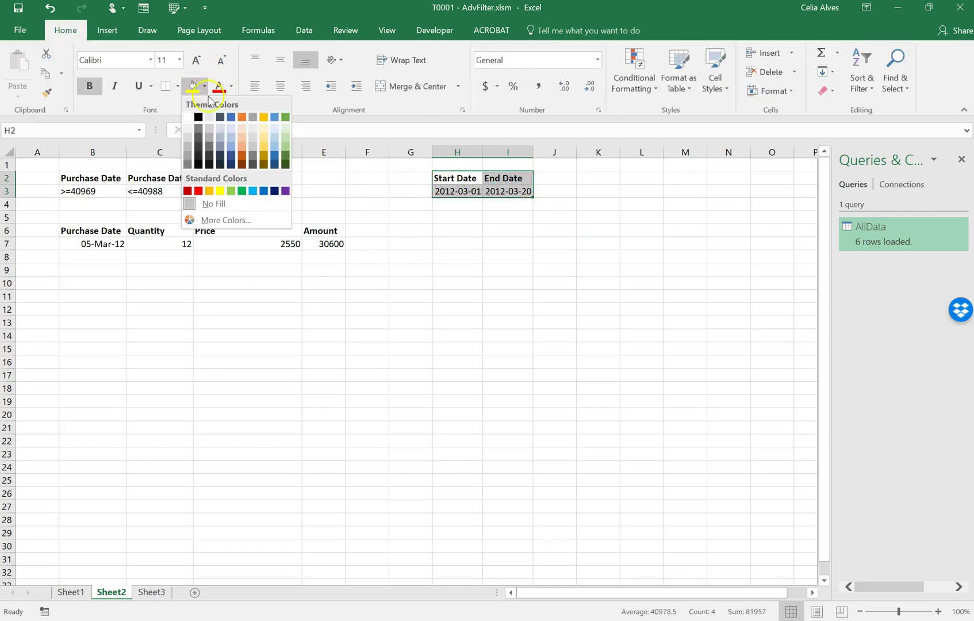
{"action": "left_click", "coordinate": [276, 129]}
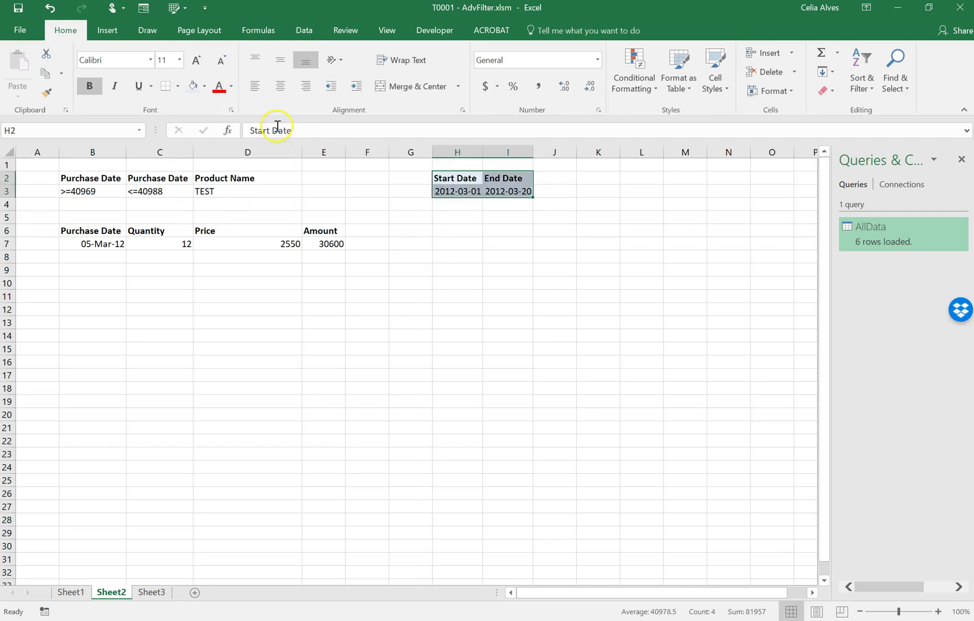
Add thick blue outline and inside borders to the date block H2:I3.
{"action": "left_click", "coordinate": [177, 86]}
{"action": "left_click", "coordinate": [201, 432]}
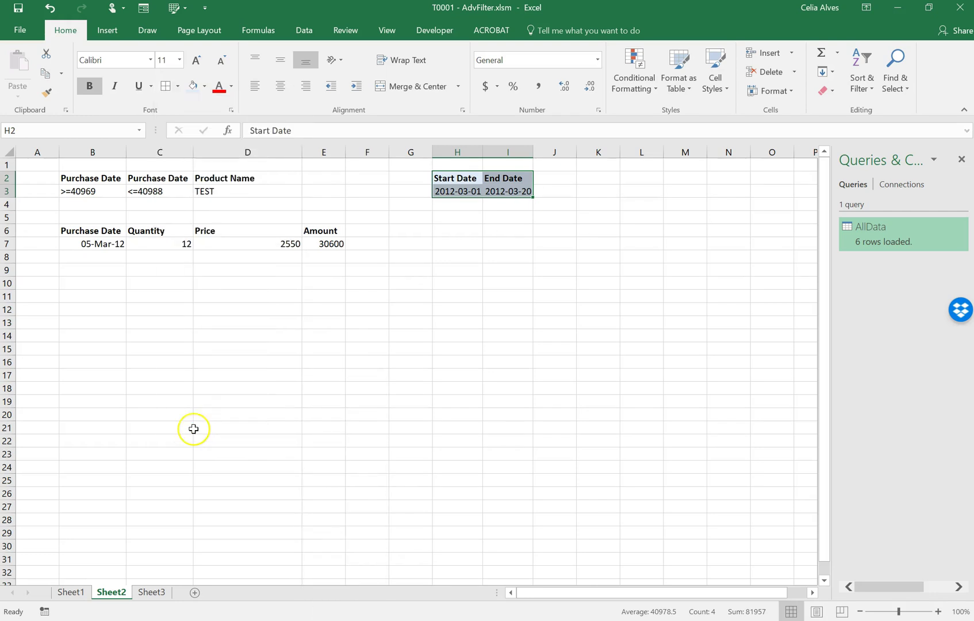
{"action": "left_click", "coordinate": [478, 317]}
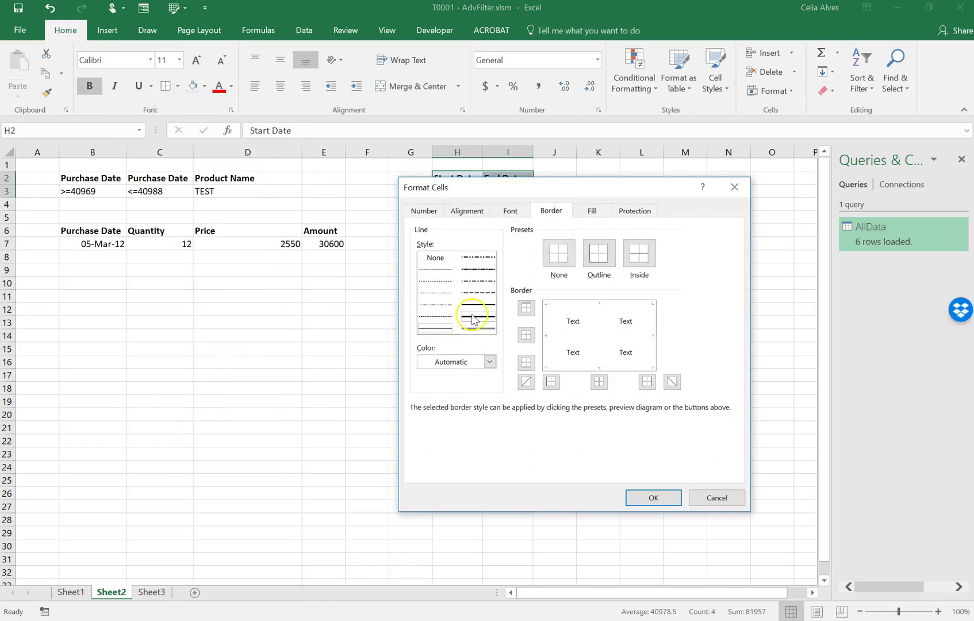
{"action": "left_click", "coordinate": [489, 362]}
{"action": "left_click", "coordinate": [466, 406]}
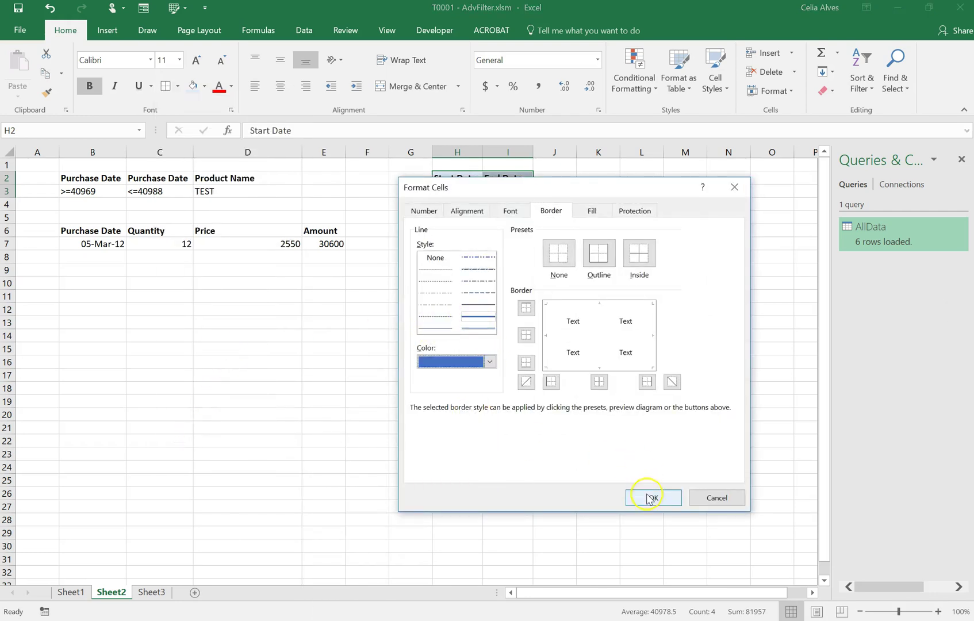
{"action": "left_click", "coordinate": [609, 262]}
{"action": "left_click", "coordinate": [641, 254]}
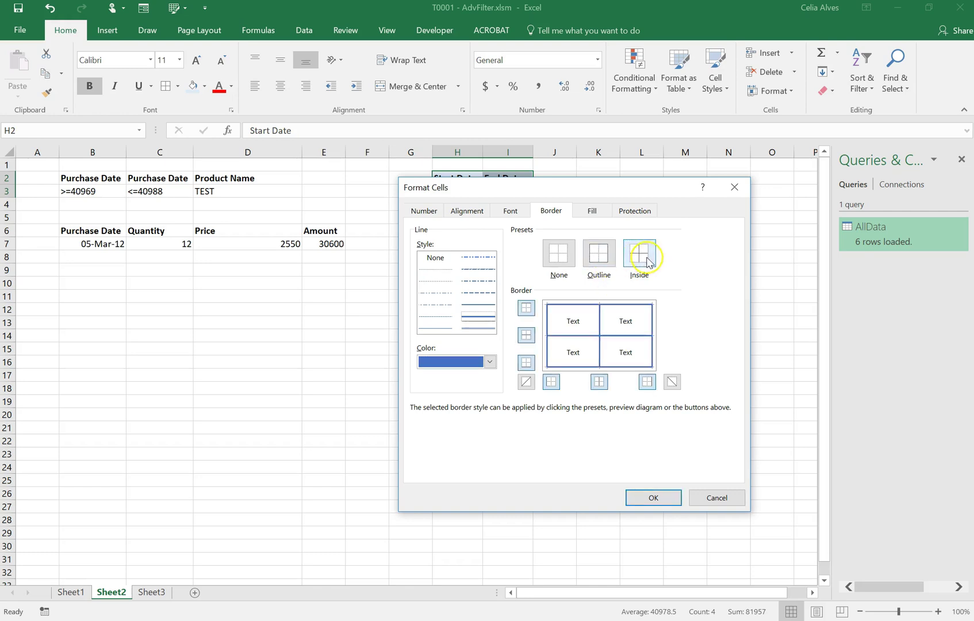
{"action": "left_click", "coordinate": [652, 498]}
{"action": "left_click", "coordinate": [451, 288]}
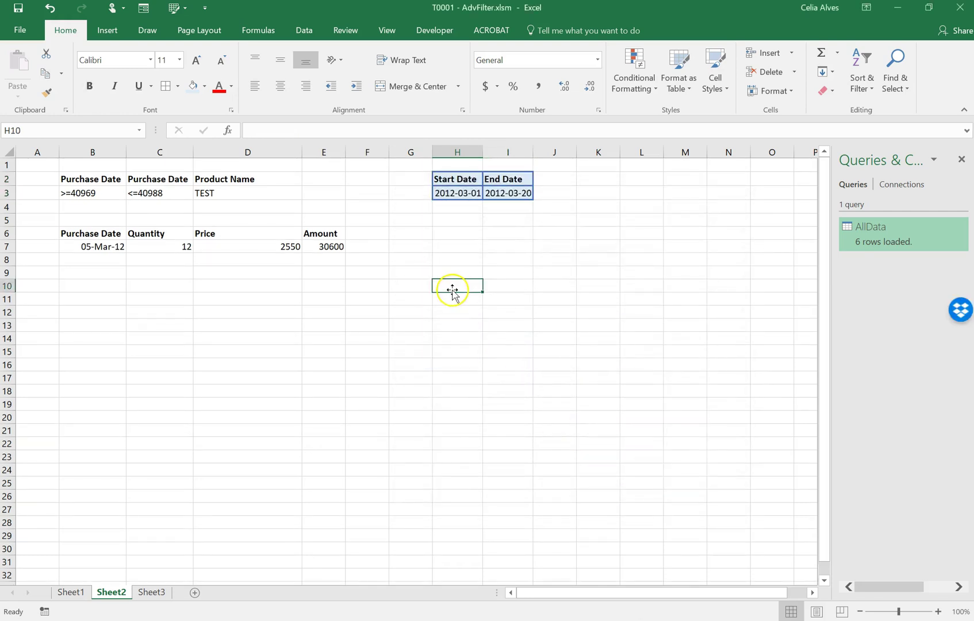
Fill the Start Date and End Date header cells H2:I2 with a darker blue than the values below.
{"action": "left_click_drag", "start_coordinate": [459, 183], "coordinate": [509, 179]}
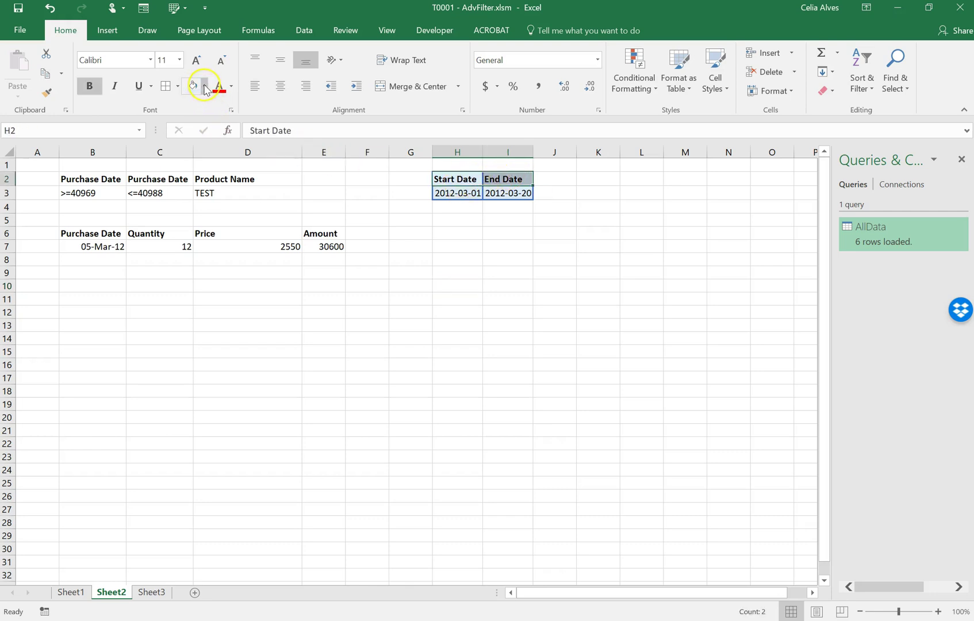
{"action": "left_click", "coordinate": [205, 87]}
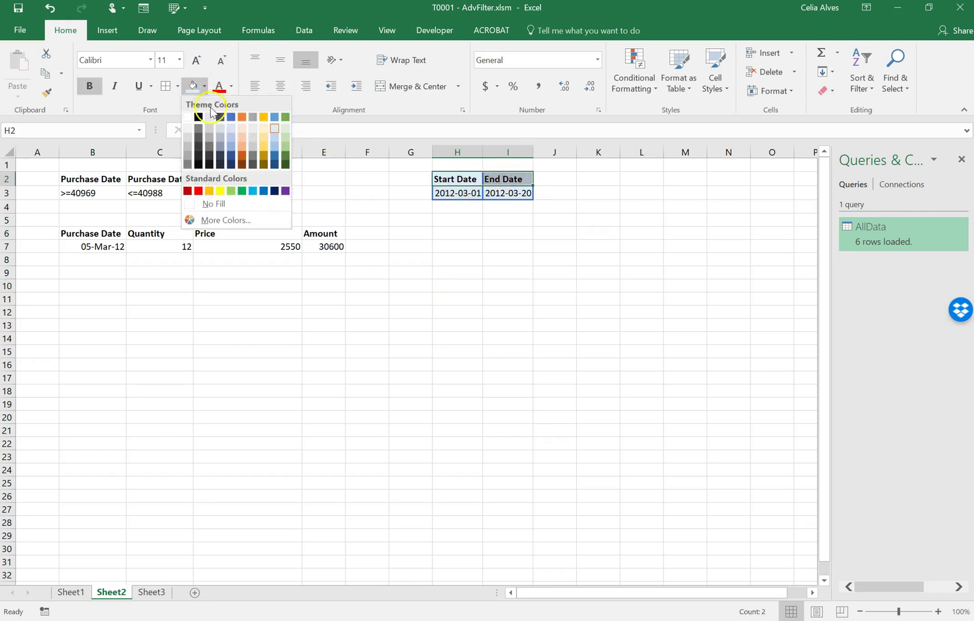
{"action": "left_click", "coordinate": [231, 144]}
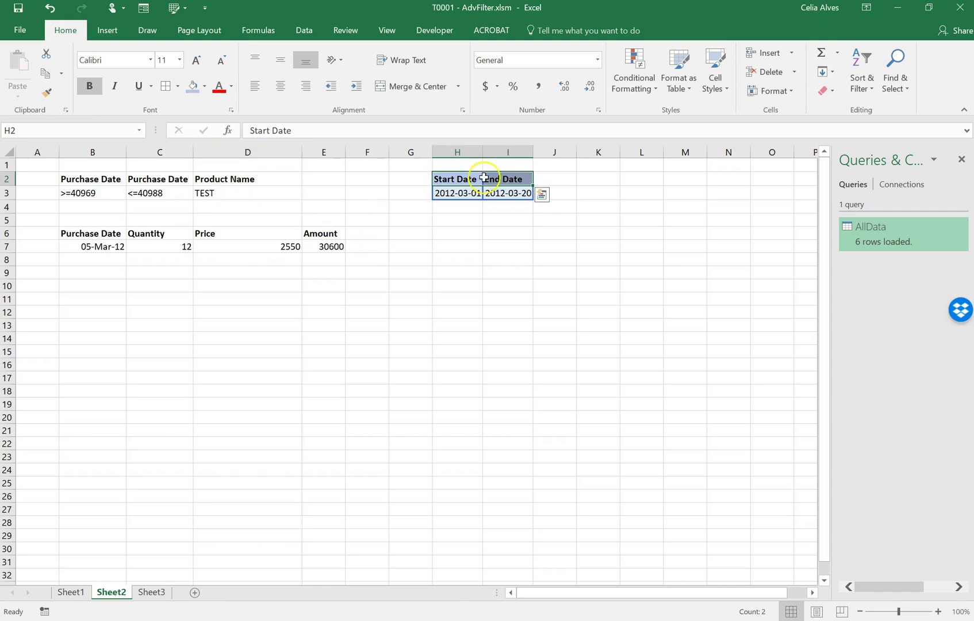
Copy only the formatting of H3 onto the product cell D3 and check its drop-down list.
{"action": "left_click", "coordinate": [451, 194]}
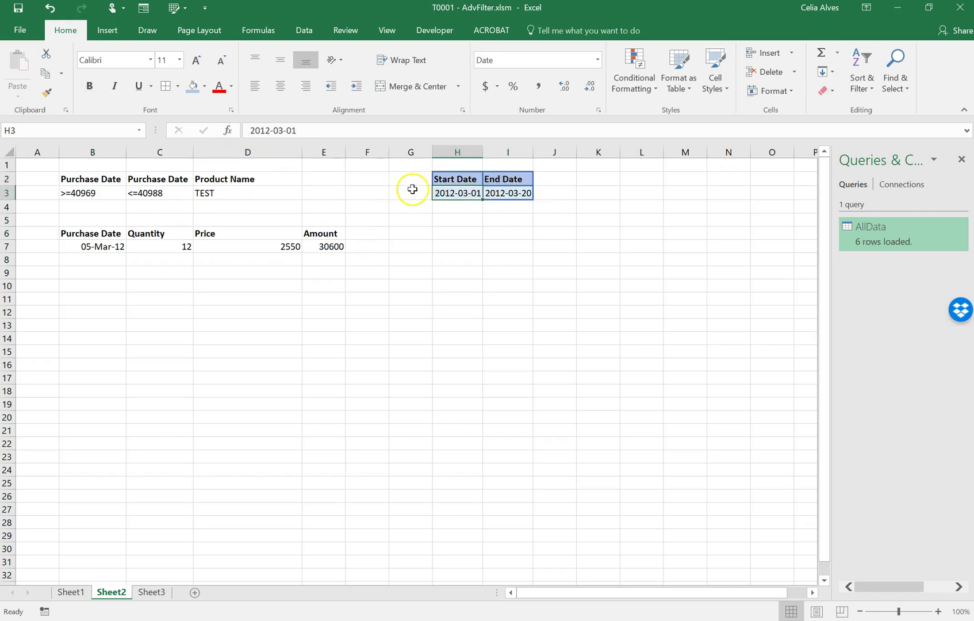
{"action": "key", "text": "ctrl+c"}
{"action": "left_click", "coordinate": [235, 193]}
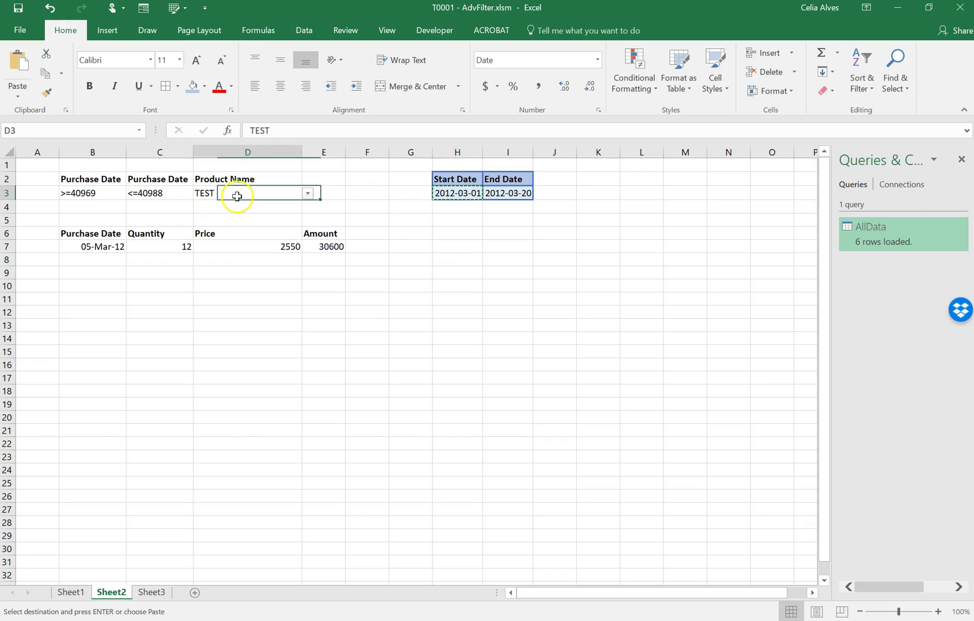
{"action": "right_click", "coordinate": [234, 195]}
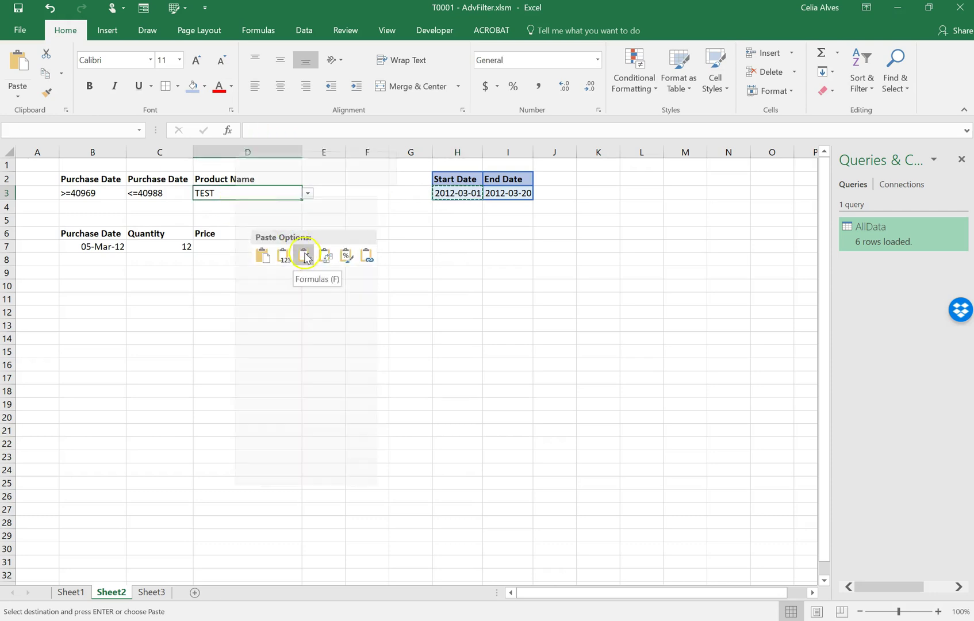
{"action": "left_click", "coordinate": [348, 261]}
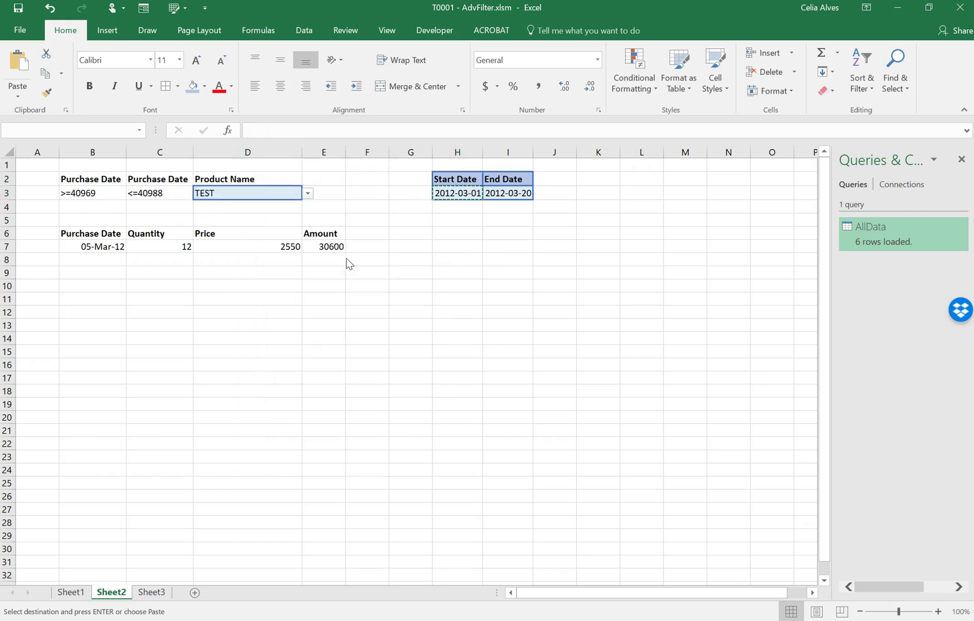
{"action": "left_click", "coordinate": [274, 230]}
{"action": "left_click", "coordinate": [252, 199]}
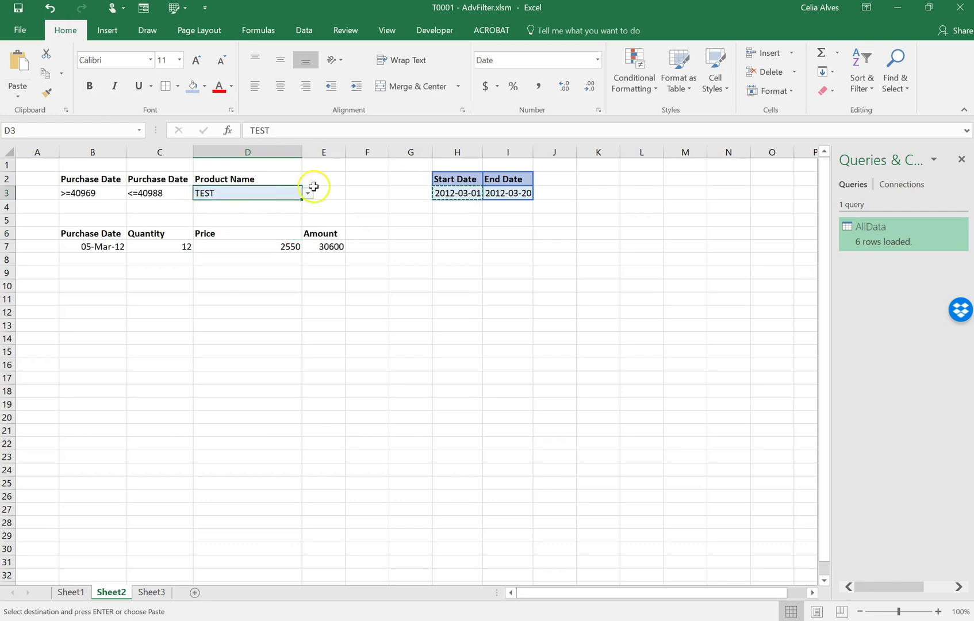
{"action": "left_click", "coordinate": [309, 193]}
{"action": "left_click", "coordinate": [309, 194]}
{"action": "left_click", "coordinate": [253, 221]}
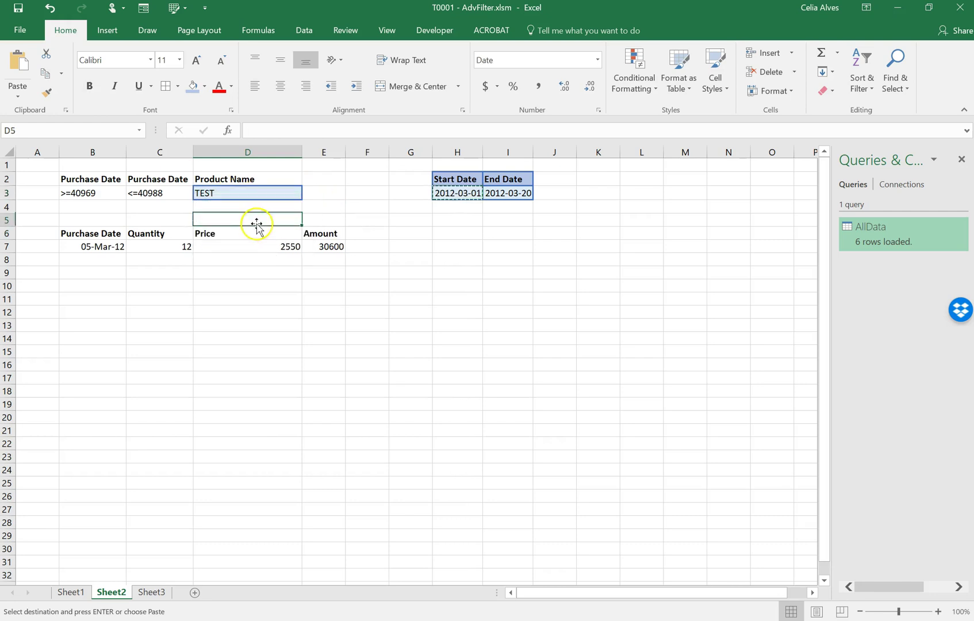
{"action": "left_click", "coordinate": [494, 223]}
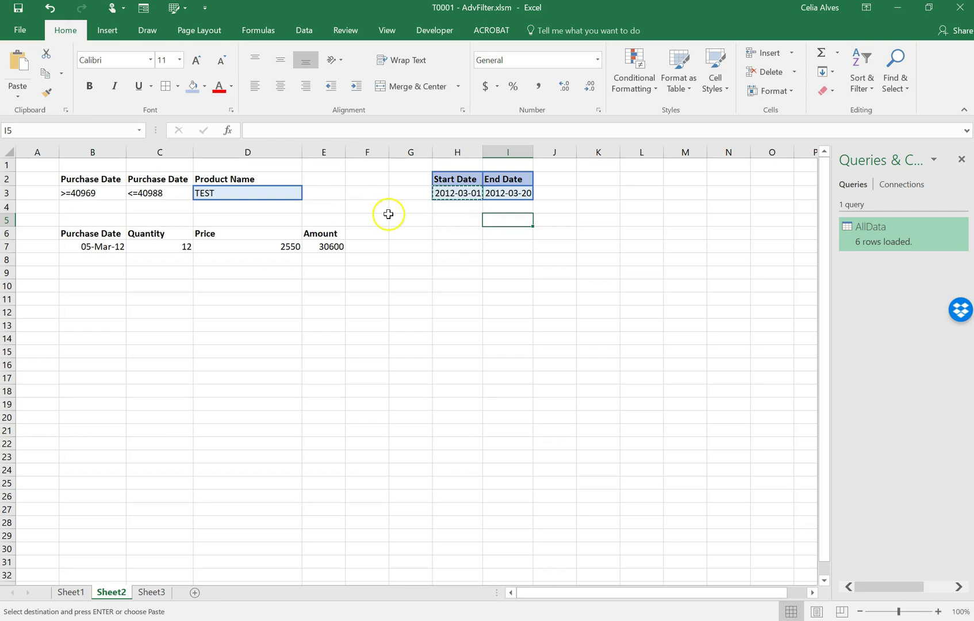
Copy the header formatting of H2 onto the Product Name header in D2 with Format Painter.
{"action": "left_click", "coordinate": [446, 177]}
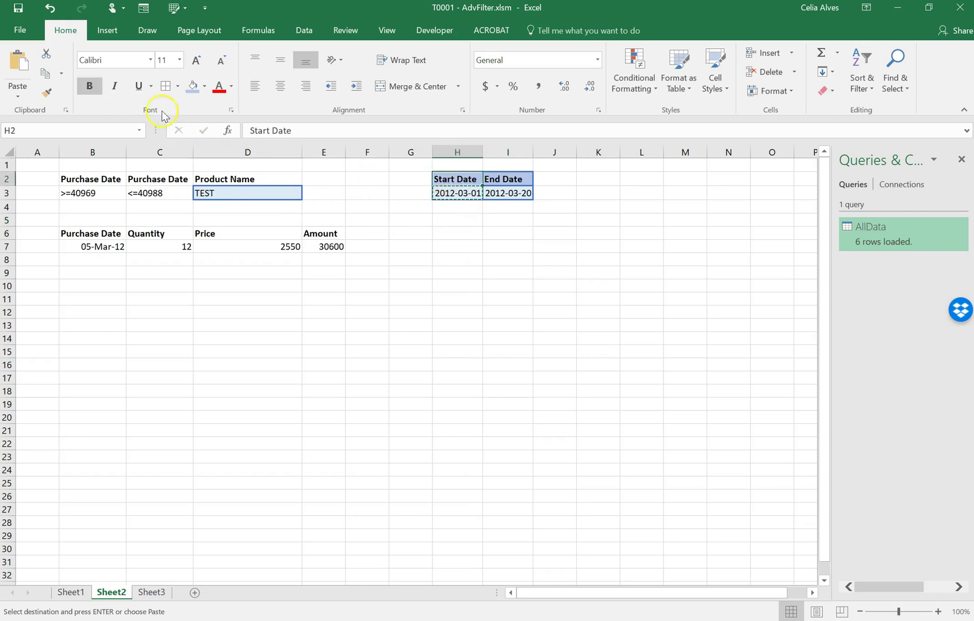
{"action": "left_click", "coordinate": [46, 92]}
{"action": "left_click", "coordinate": [208, 175]}
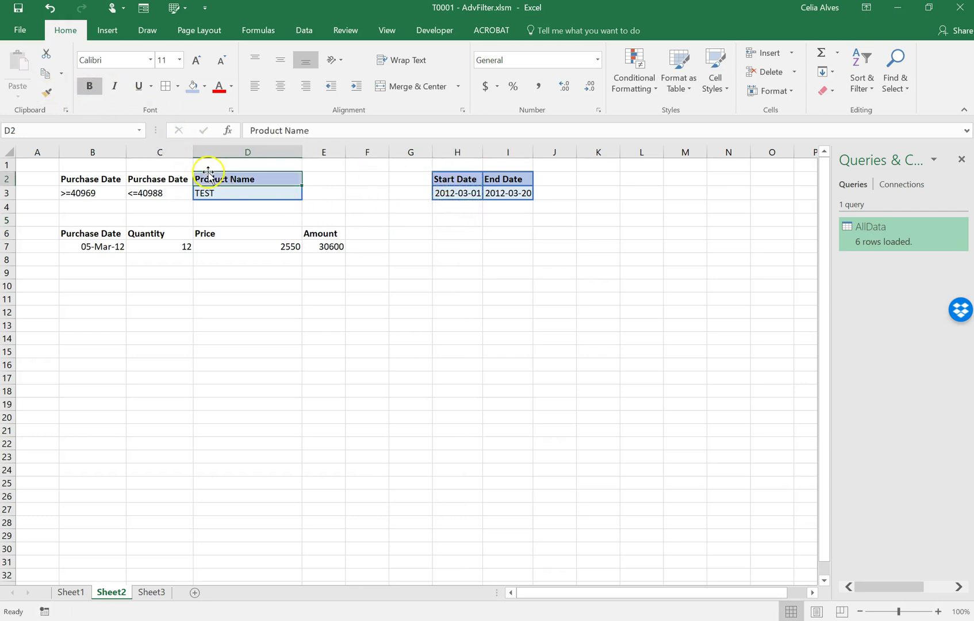
{"action": "left_click", "coordinate": [329, 258]}
Hide the Purchase Date criteria in B2:C3 by setting their font color to white.
{"action": "left_click_drag", "start_coordinate": [87, 178], "coordinate": [161, 190]}
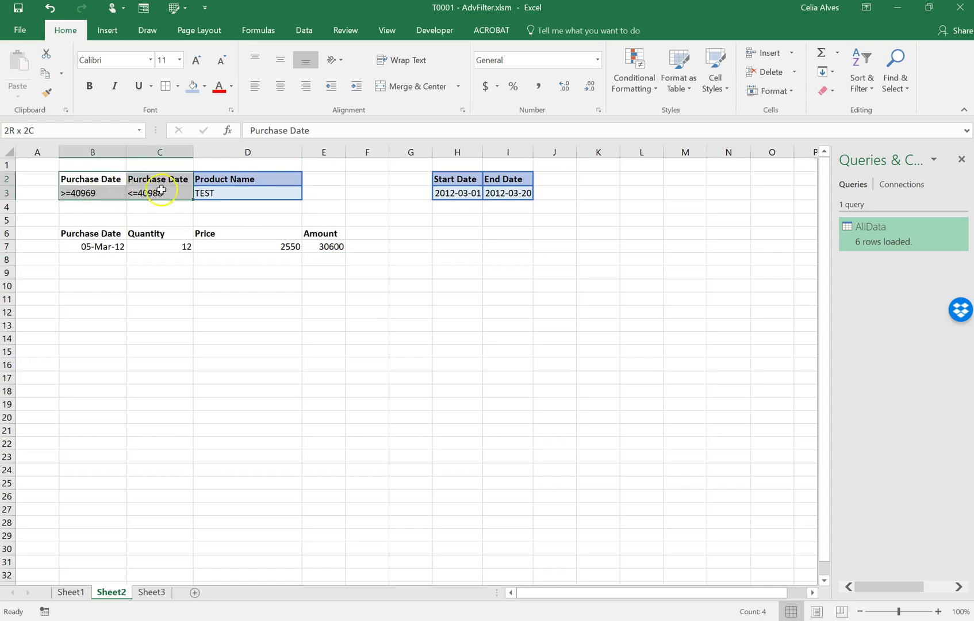
{"action": "left_click", "coordinate": [230, 86]}
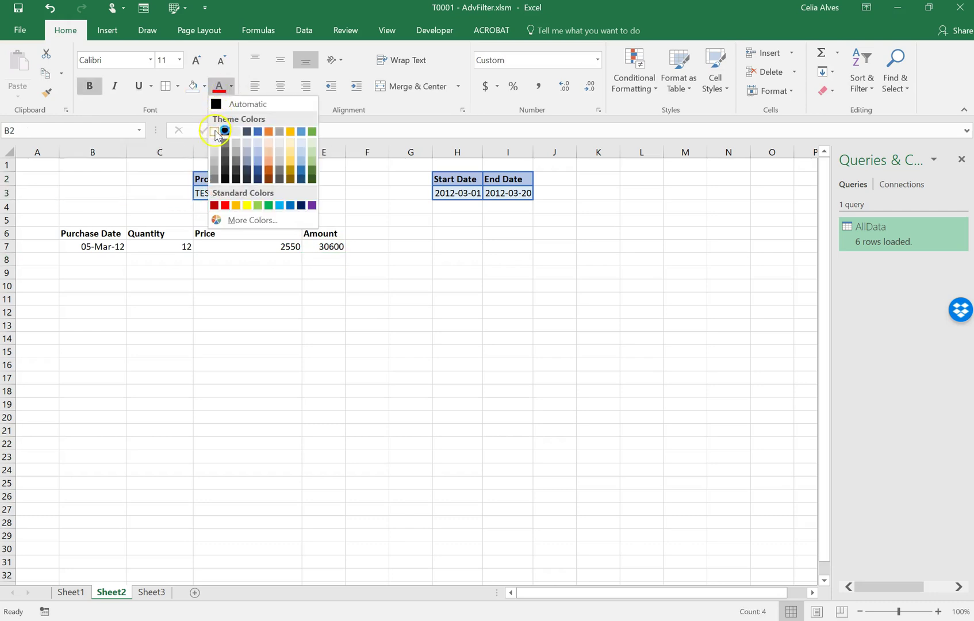
{"action": "left_click", "coordinate": [223, 132]}
{"action": "left_click", "coordinate": [297, 295]}
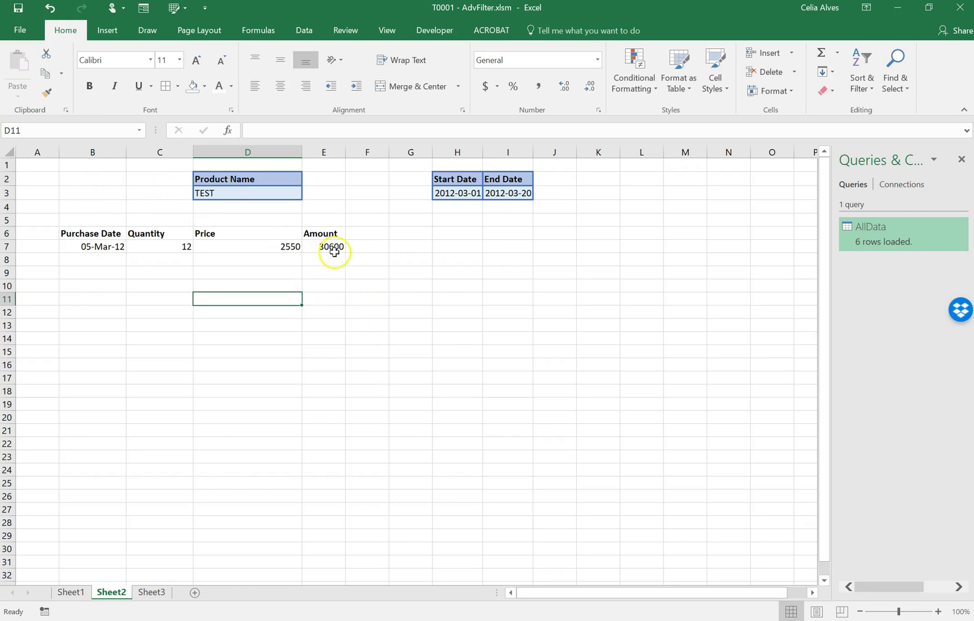
Insert a form control button between the Product Name and Start Date blocks and assign the AdvFilter macro to it.
{"action": "left_click", "coordinate": [434, 30]}
{"action": "left_click", "coordinate": [312, 74]}
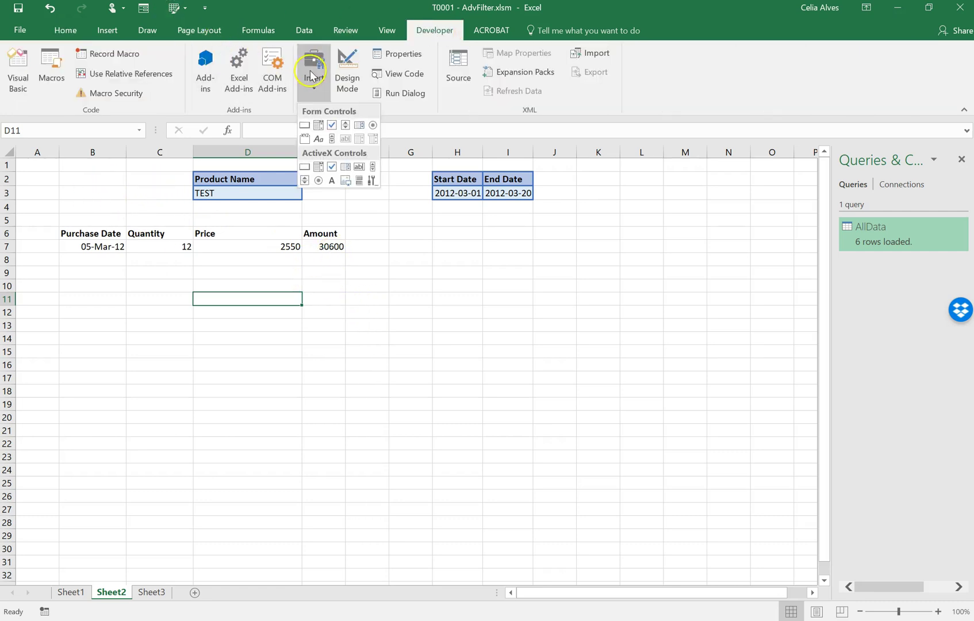
{"action": "left_click", "coordinate": [309, 126]}
{"action": "left_click_drag", "start_coordinate": [334, 170], "coordinate": [396, 198]}
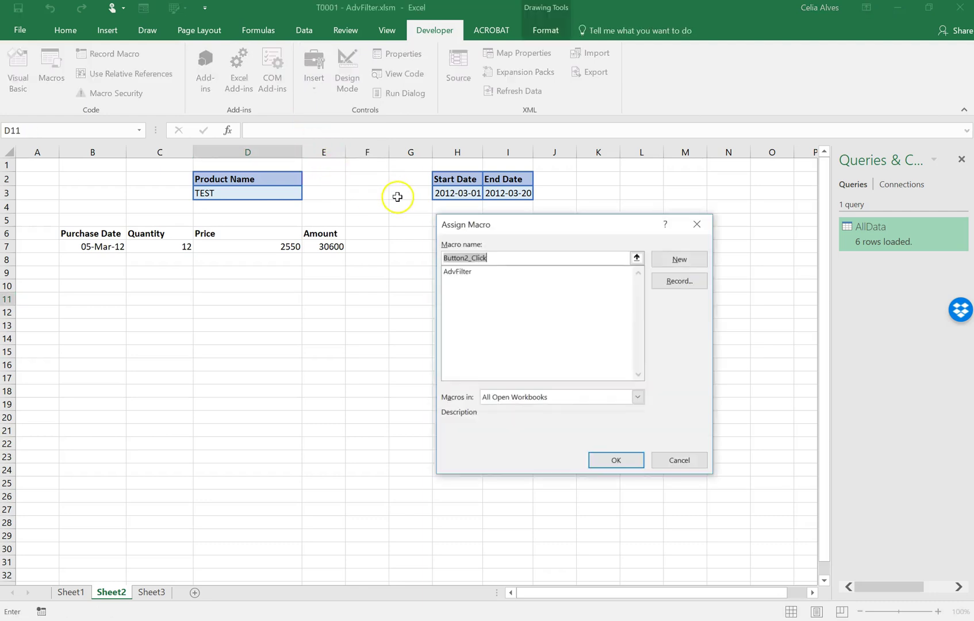
{"action": "left_click", "coordinate": [460, 271]}
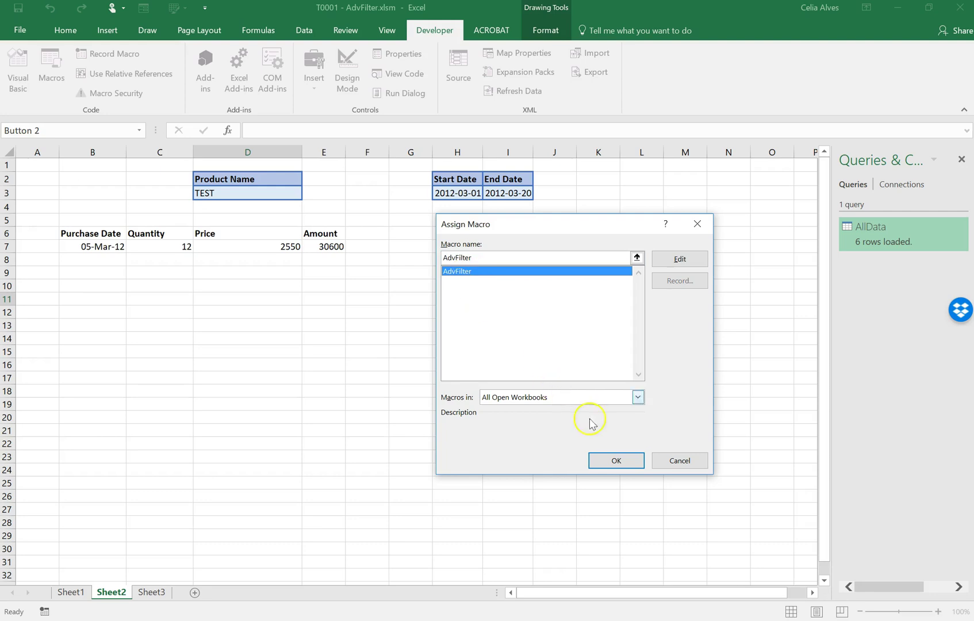
{"action": "left_click", "coordinate": [626, 461]}
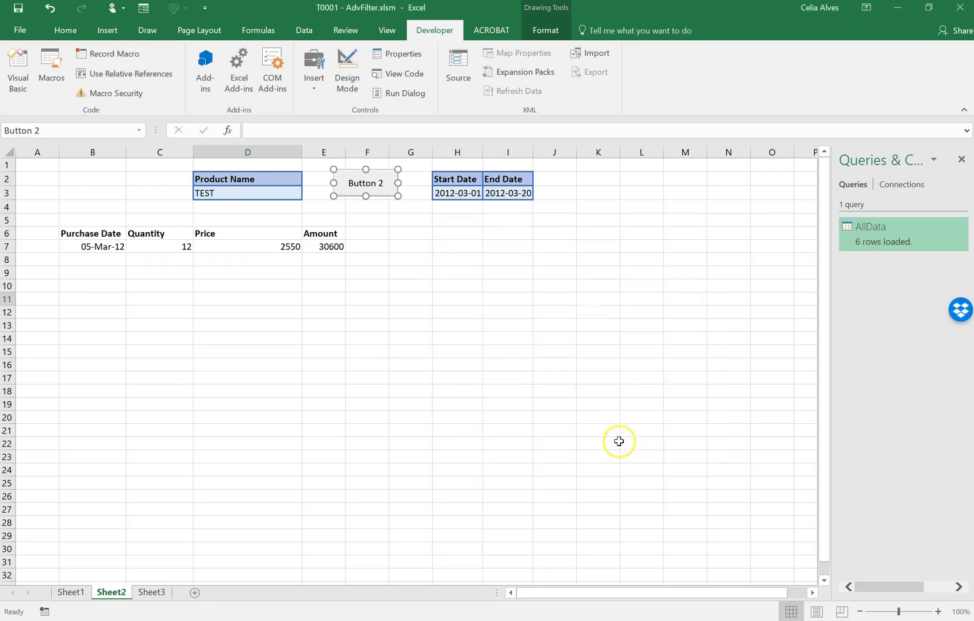
Change the new button's caption to Filter DB.
{"action": "left_click", "coordinate": [353, 185]}
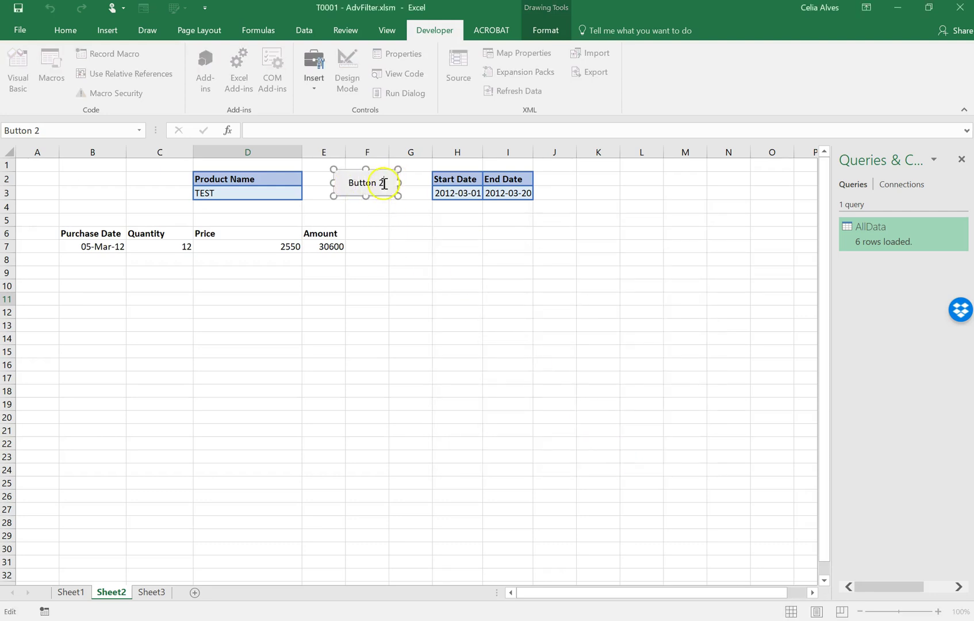
{"action": "key", "text": "ctrl+a"}
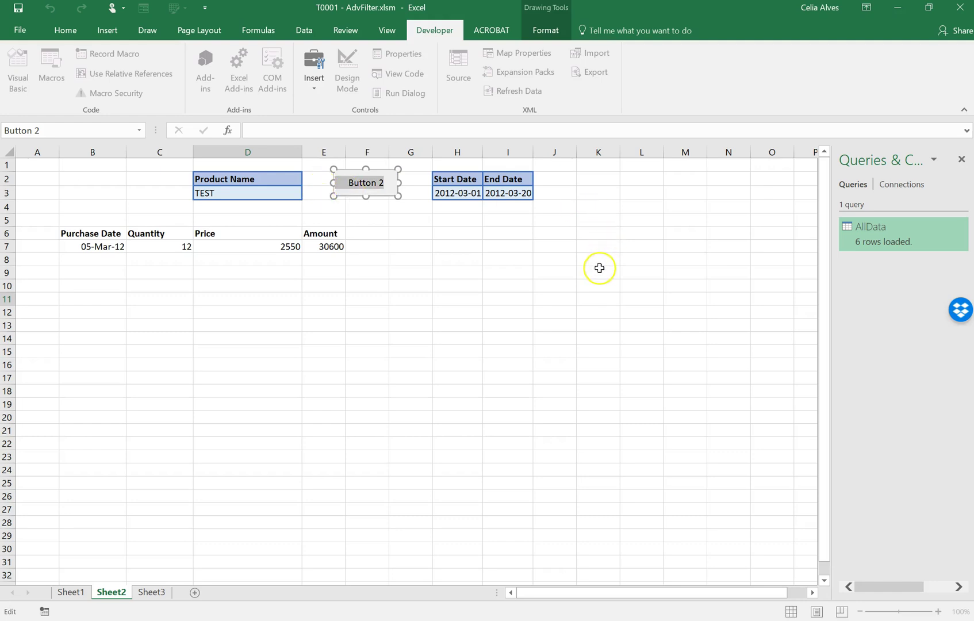
{"action": "type", "text": "Filter DB"}
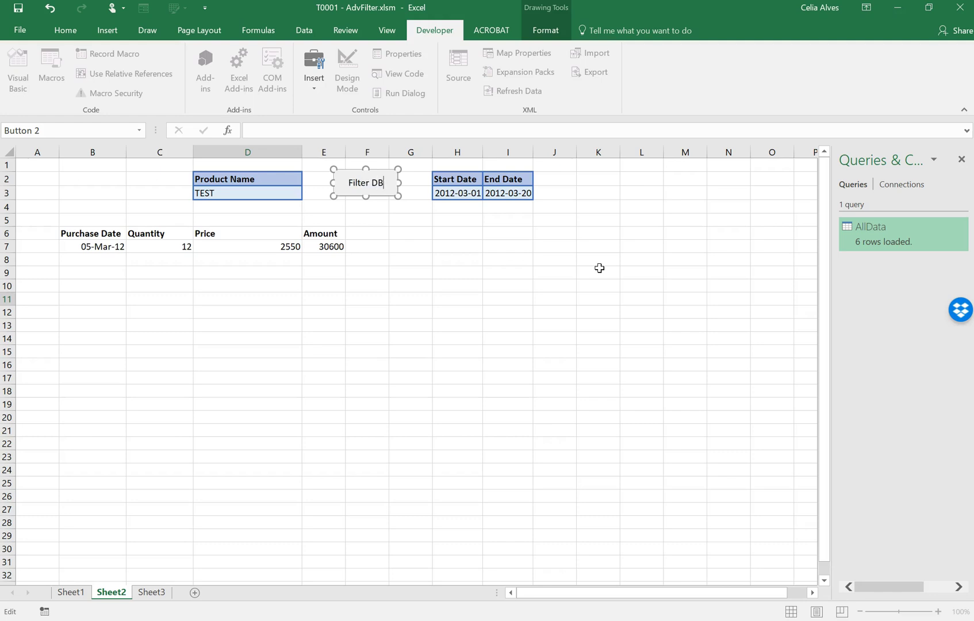
{"action": "left_click", "coordinate": [527, 260]}
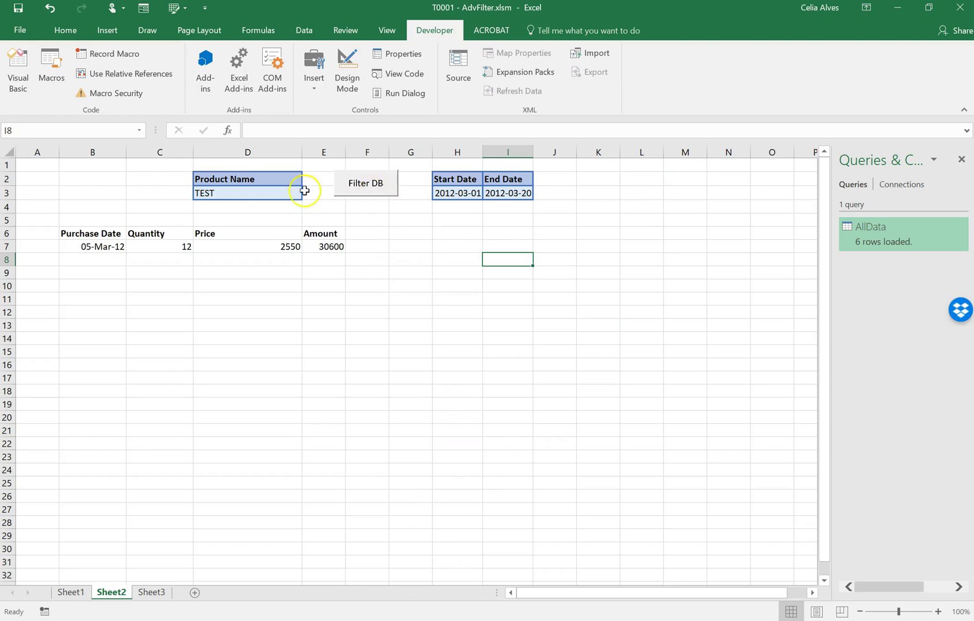
Add a TEST2 purchase in row 13 of the Sheet1 table, copying date, quantity, price and amount down from the TEST row.
{"action": "left_click", "coordinate": [151, 592]}
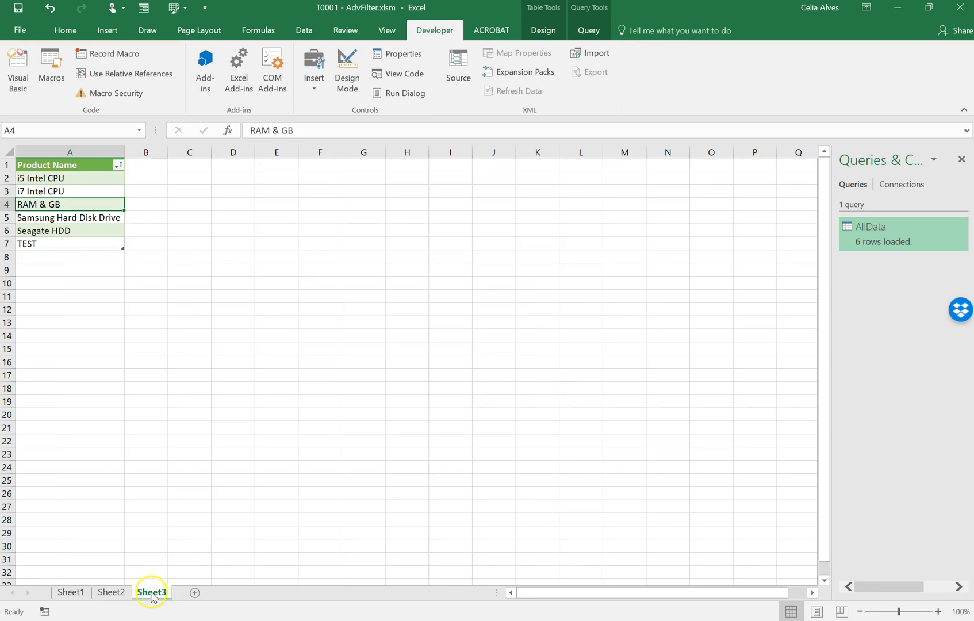
{"action": "left_click", "coordinate": [71, 591]}
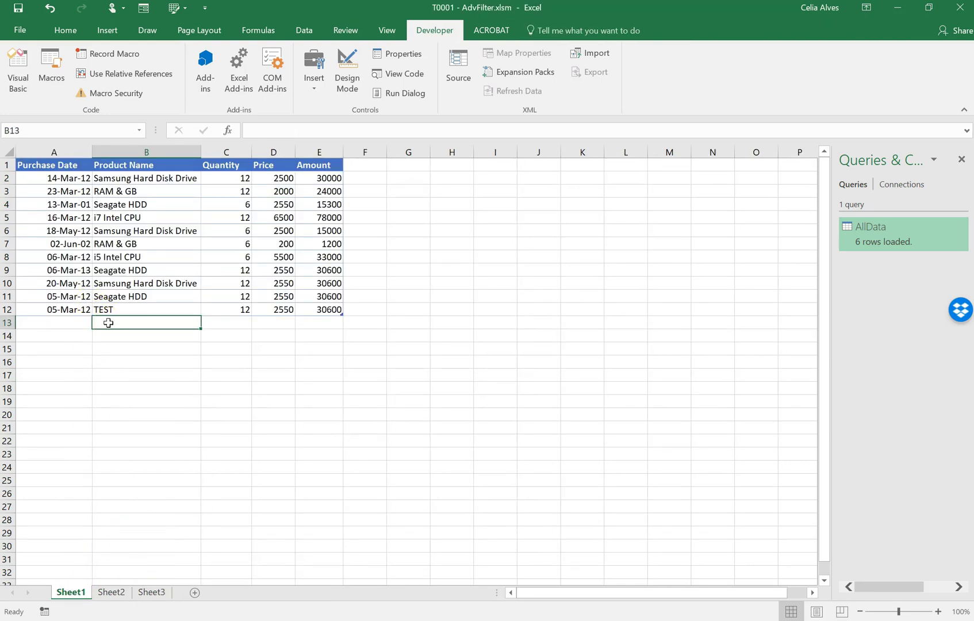
{"action": "type", "text": "TEST2"}
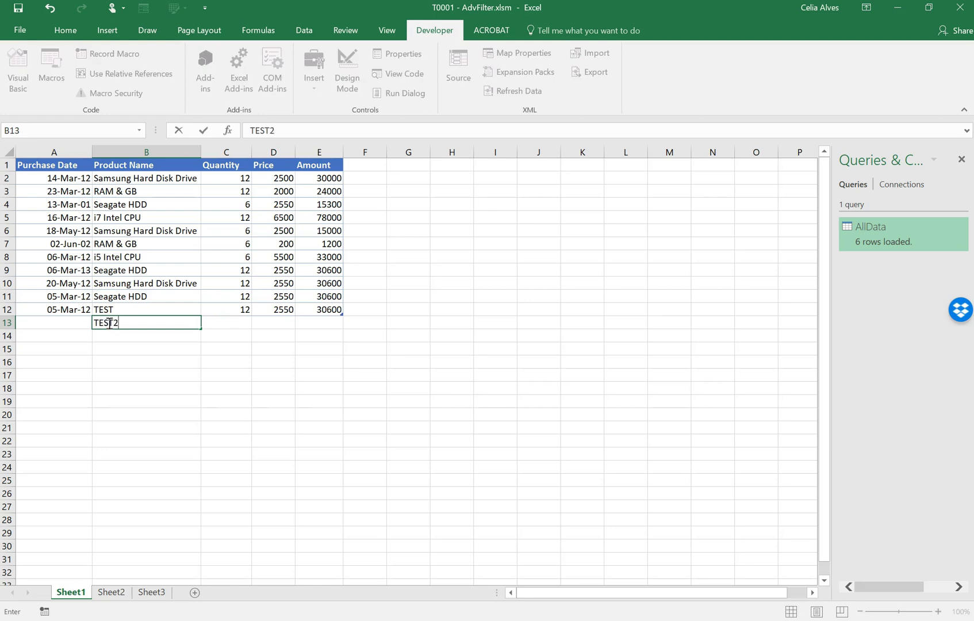
{"action": "key", "text": "Return"}
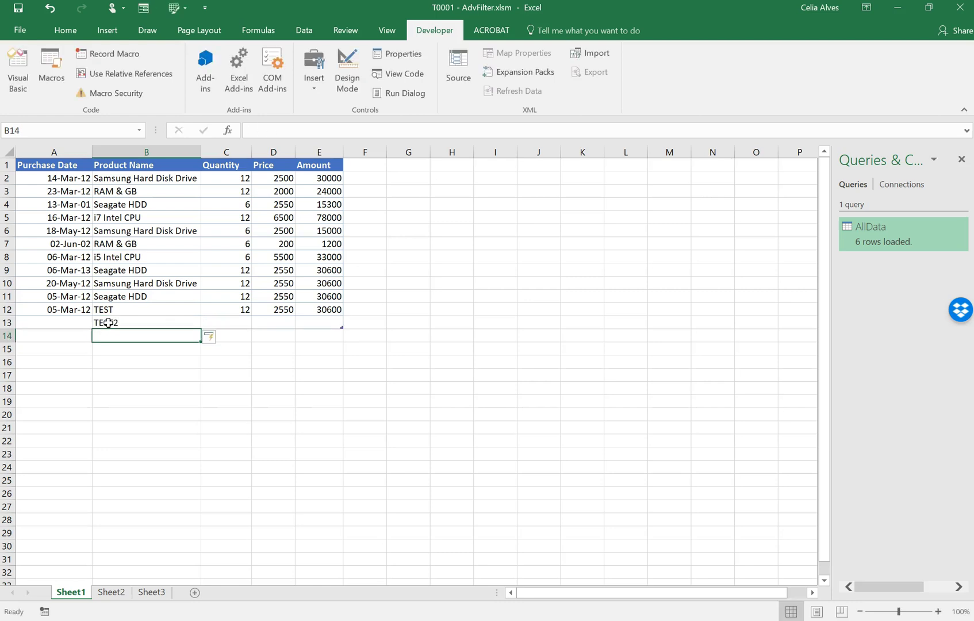
{"action": "left_click", "coordinate": [73, 322]}
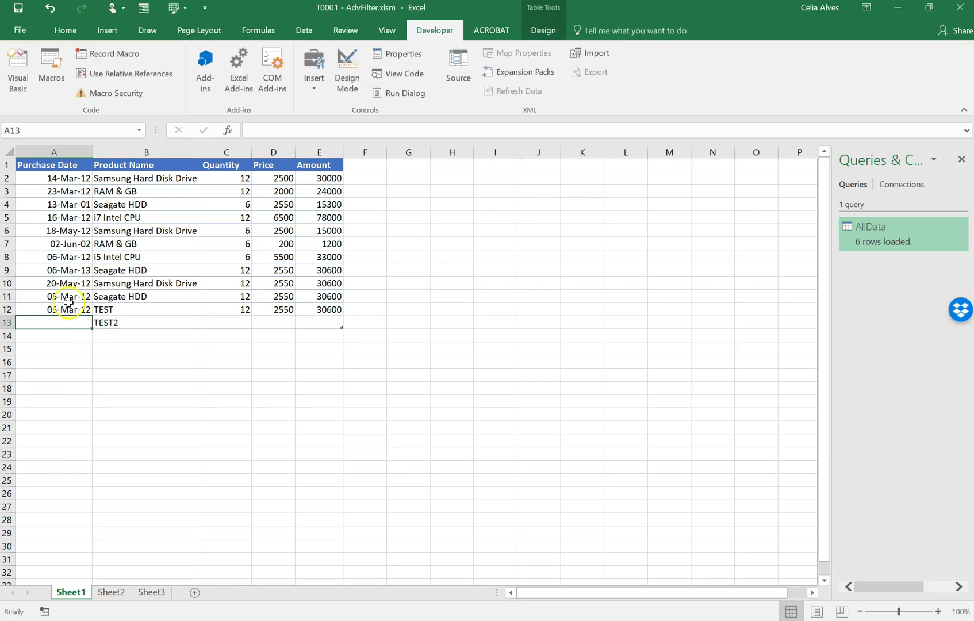
{"action": "key", "text": "ctrl+d"}
{"action": "left_click_drag", "start_coordinate": [234, 322], "coordinate": [302, 325]}
{"action": "key", "text": "ctrl+d"}
{"action": "left_click", "coordinate": [310, 350]}
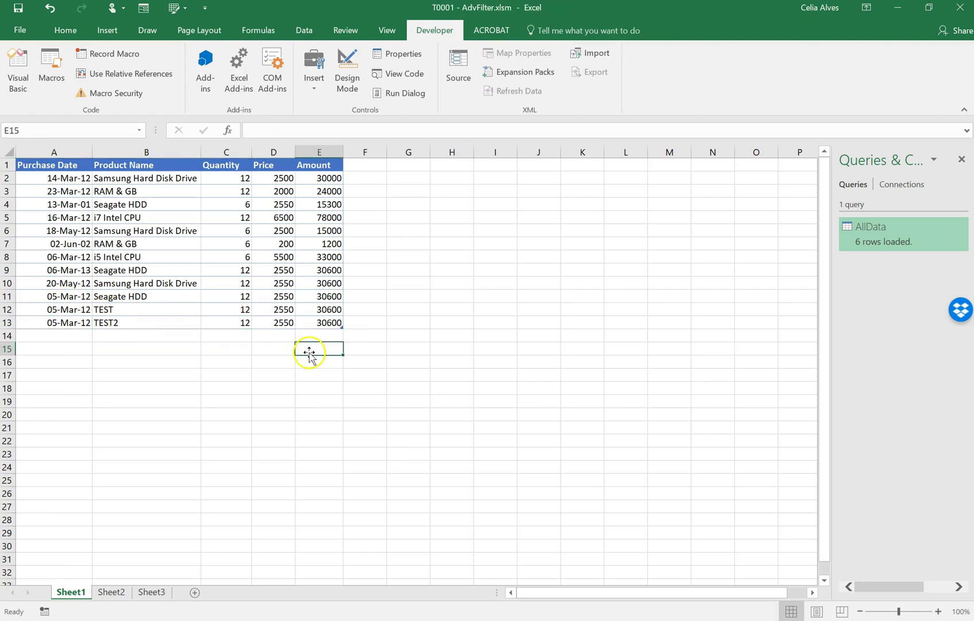
Refresh the Product Name query table on Sheet3.
{"action": "left_click", "coordinate": [161, 601]}
{"action": "right_click", "coordinate": [92, 231]}
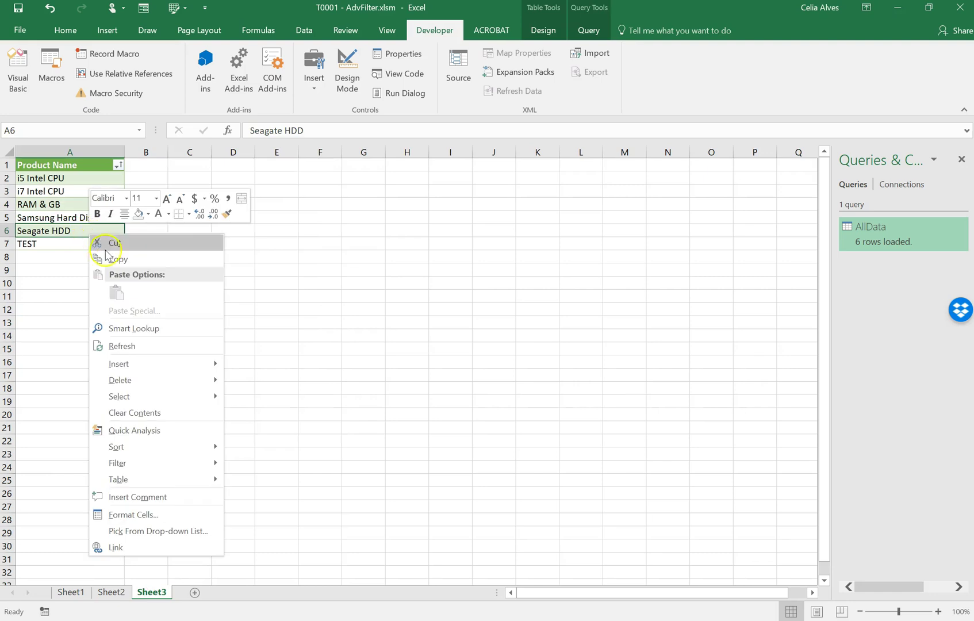
{"action": "left_click", "coordinate": [118, 346]}
Choose TEST2 as the Product Name in D3 of Sheet2 and run the Filter DB macro.
{"action": "left_click", "coordinate": [111, 592]}
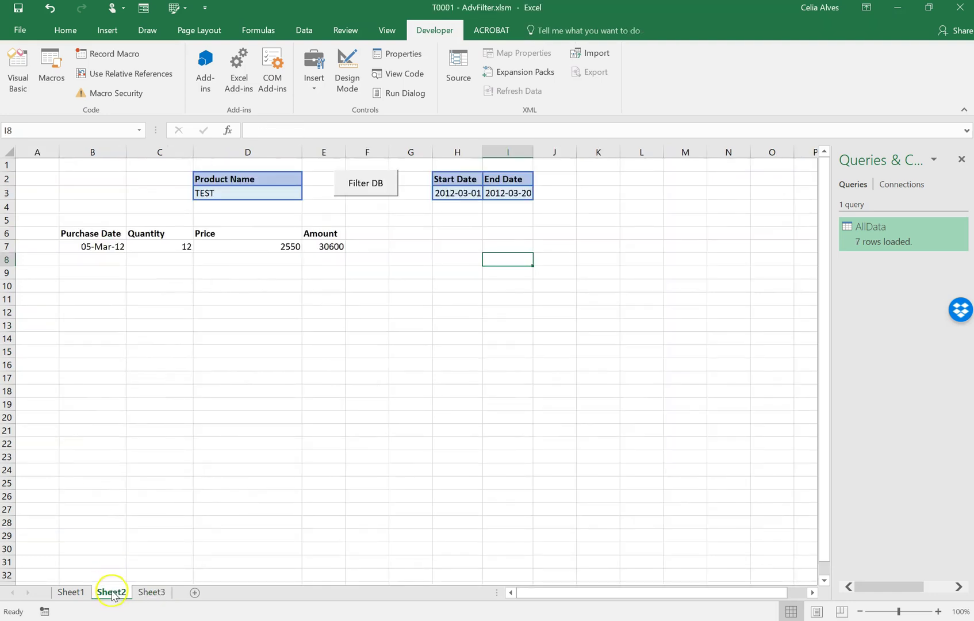
{"action": "left_click", "coordinate": [244, 201]}
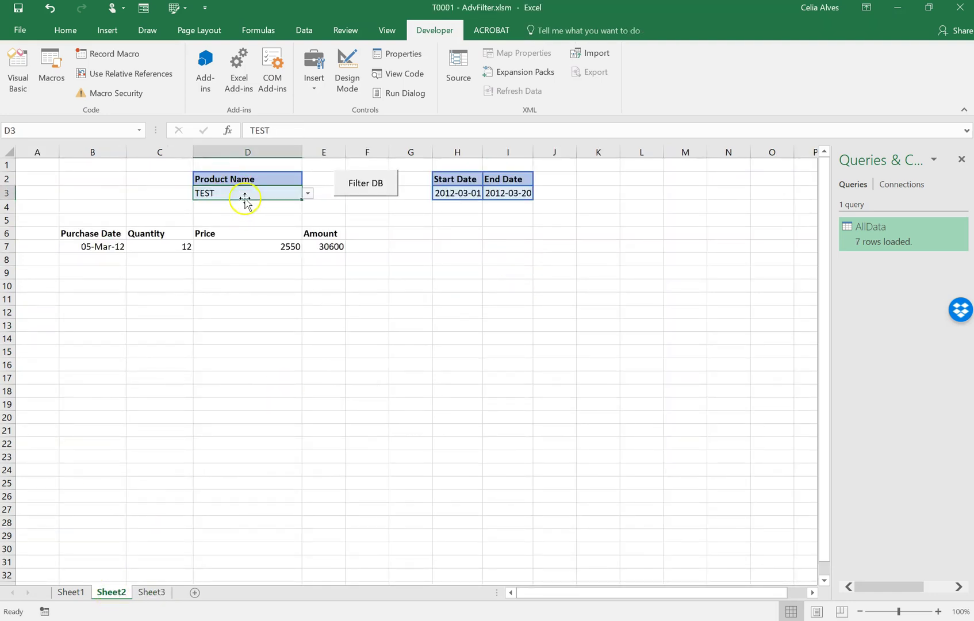
{"action": "left_click", "coordinate": [309, 194]}
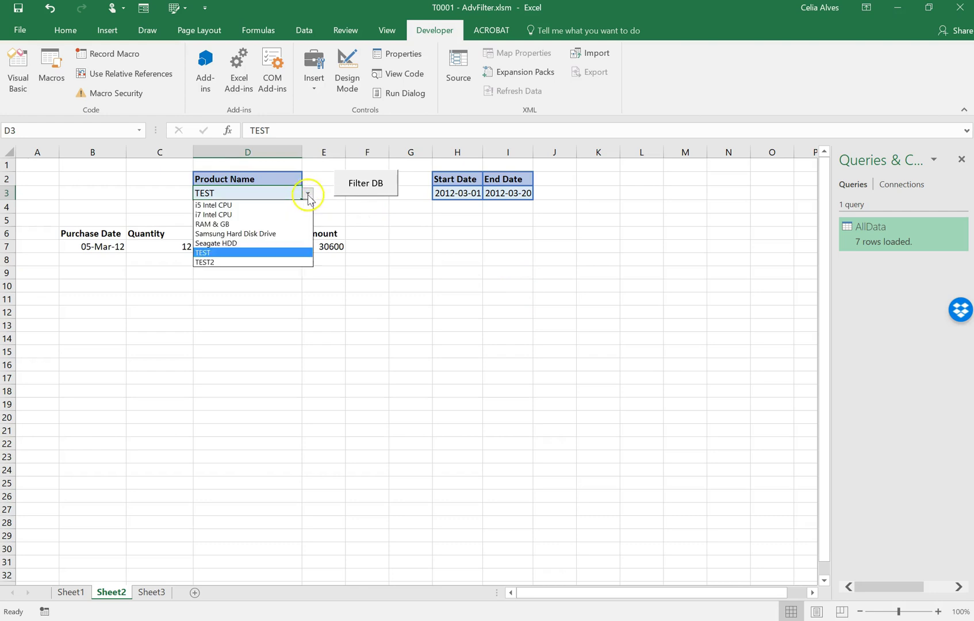
{"action": "left_click", "coordinate": [272, 262]}
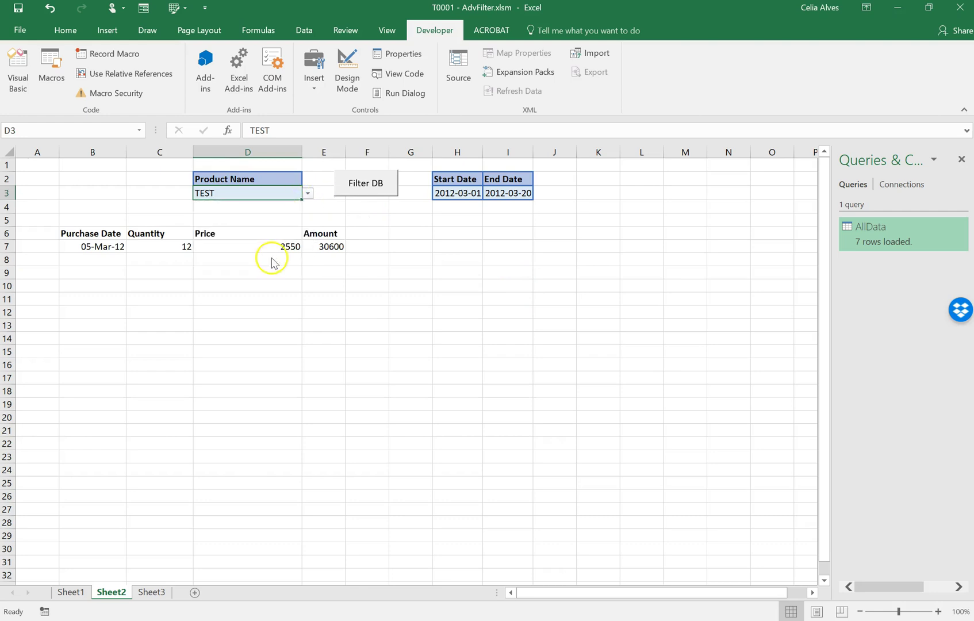
{"action": "left_click", "coordinate": [366, 200]}
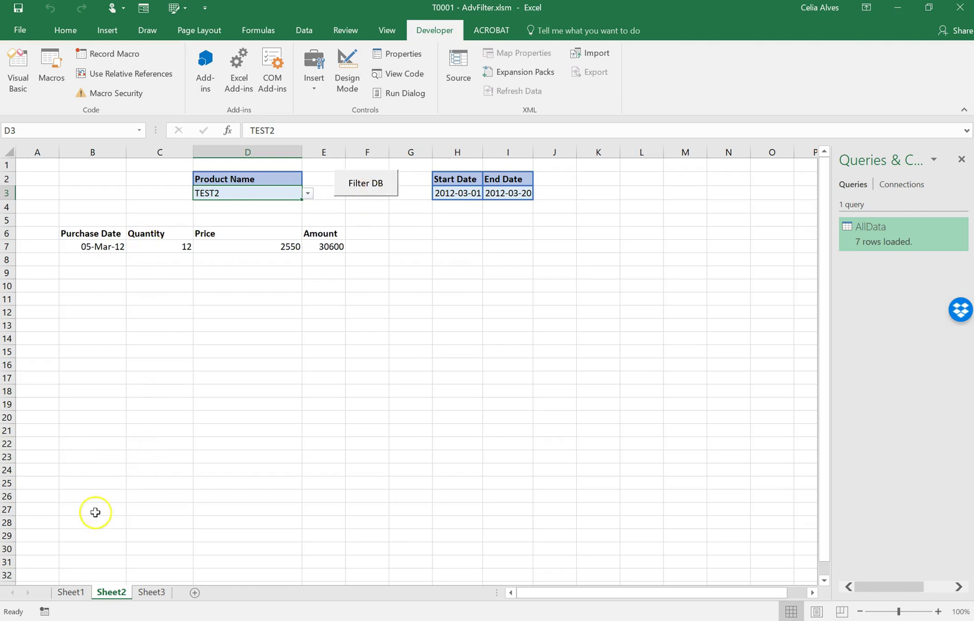
Set the TEST2 purchase date in Sheet1 to 2012-03-25 and rerun the Filter DB macro on Sheet2.
{"action": "left_click", "coordinate": [72, 593]}
{"action": "left_click", "coordinate": [70, 323]}
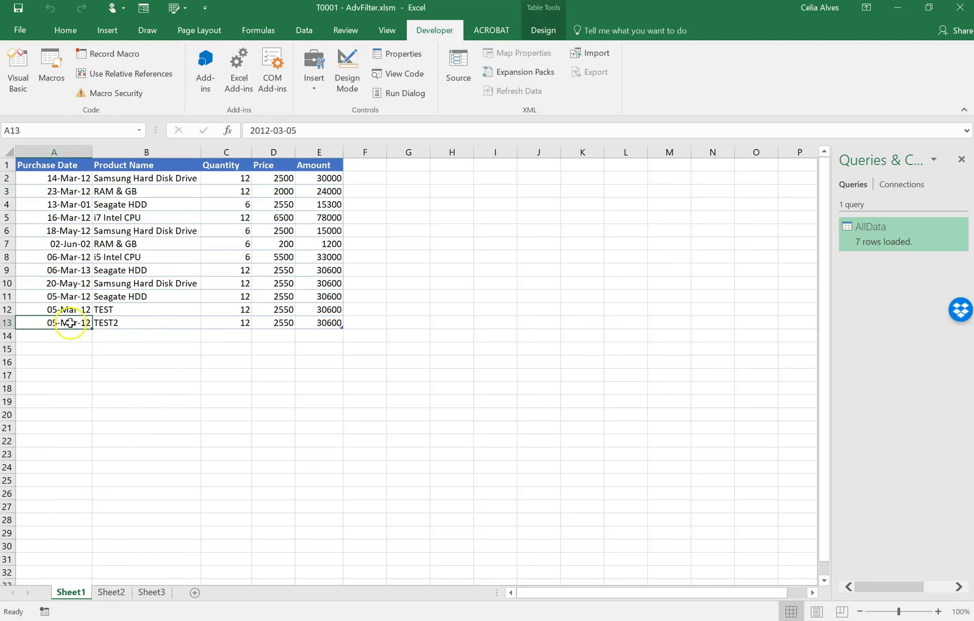
{"action": "type", "text": "2012-03-25"}
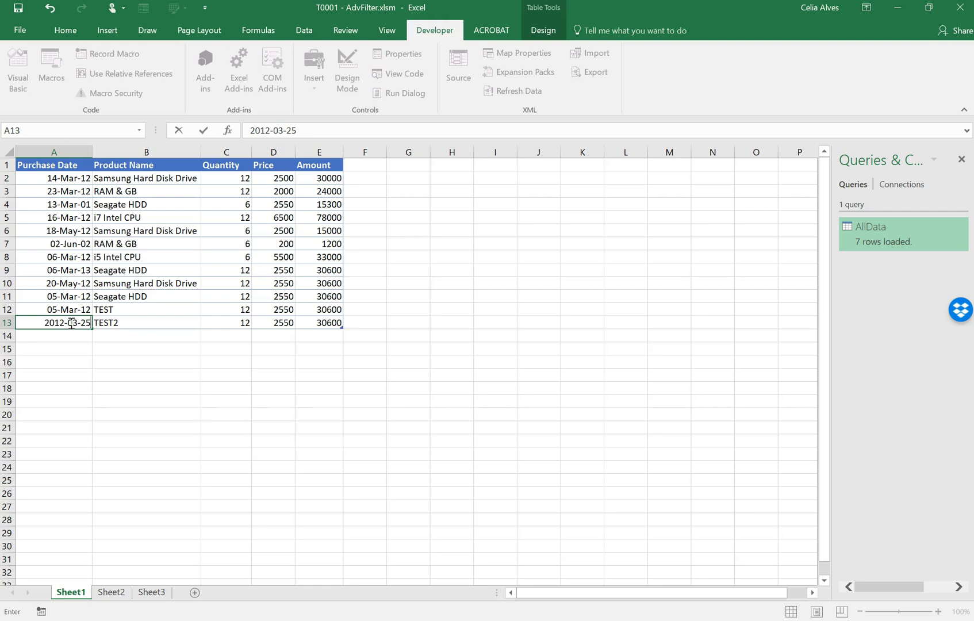
{"action": "key", "text": "Return"}
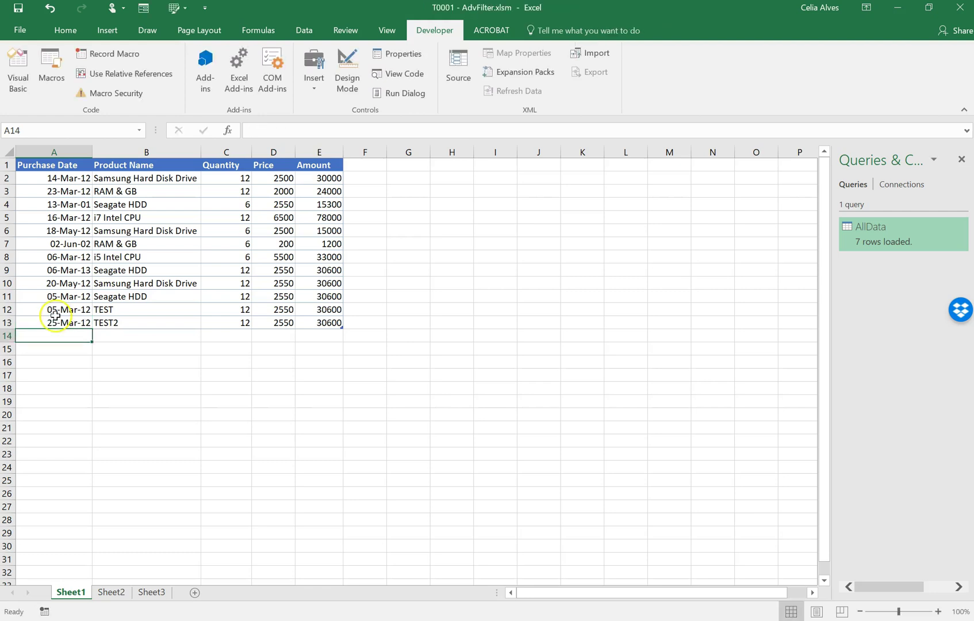
{"action": "left_click", "coordinate": [112, 592]}
{"action": "left_click", "coordinate": [384, 178]}
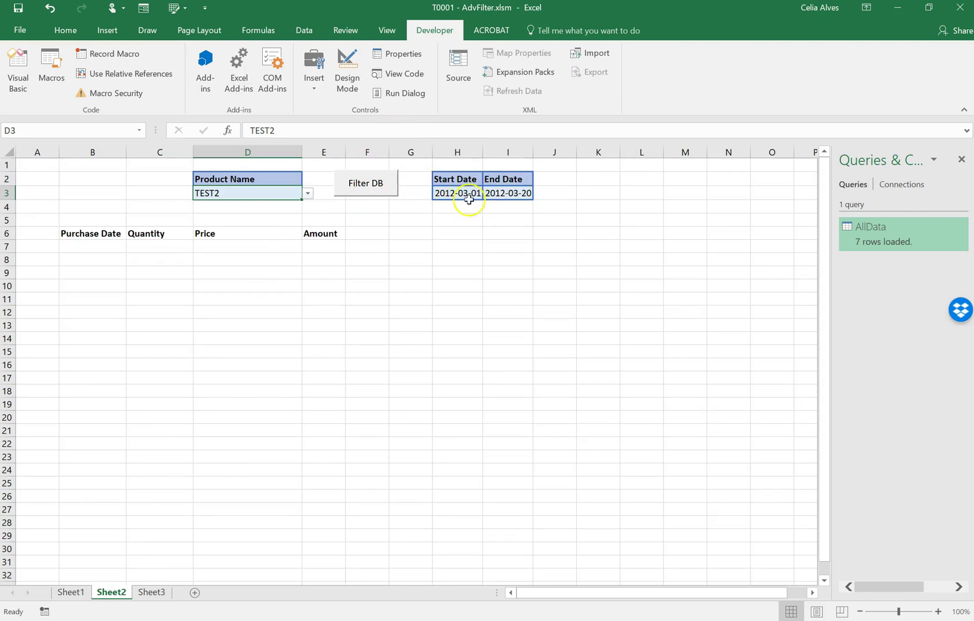
Set the End Date in I3 to 2012-03-31 and run the Filter DB macro again.
{"action": "left_click", "coordinate": [510, 194]}
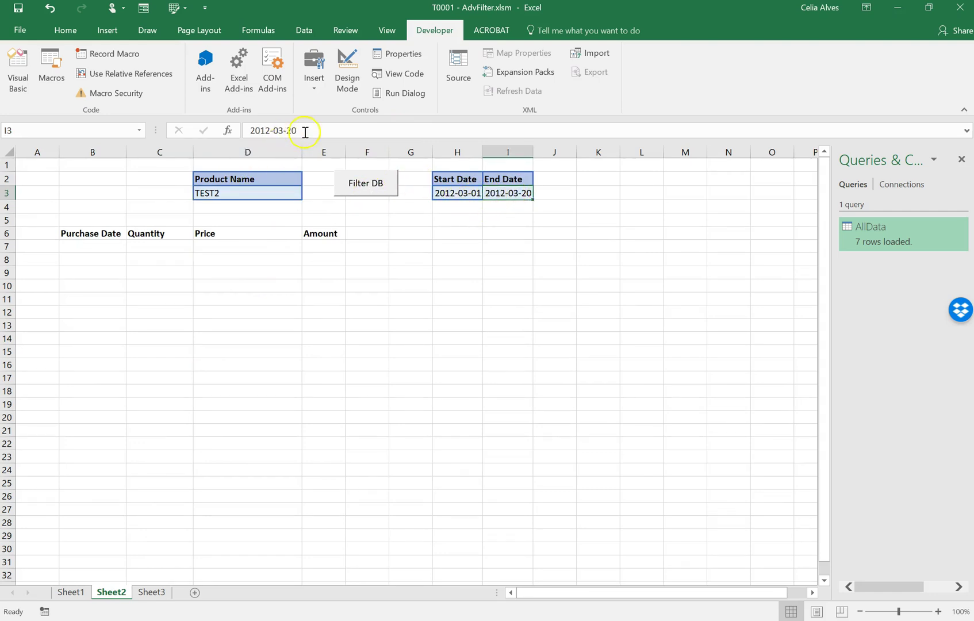
{"action": "left_click", "coordinate": [328, 136]}
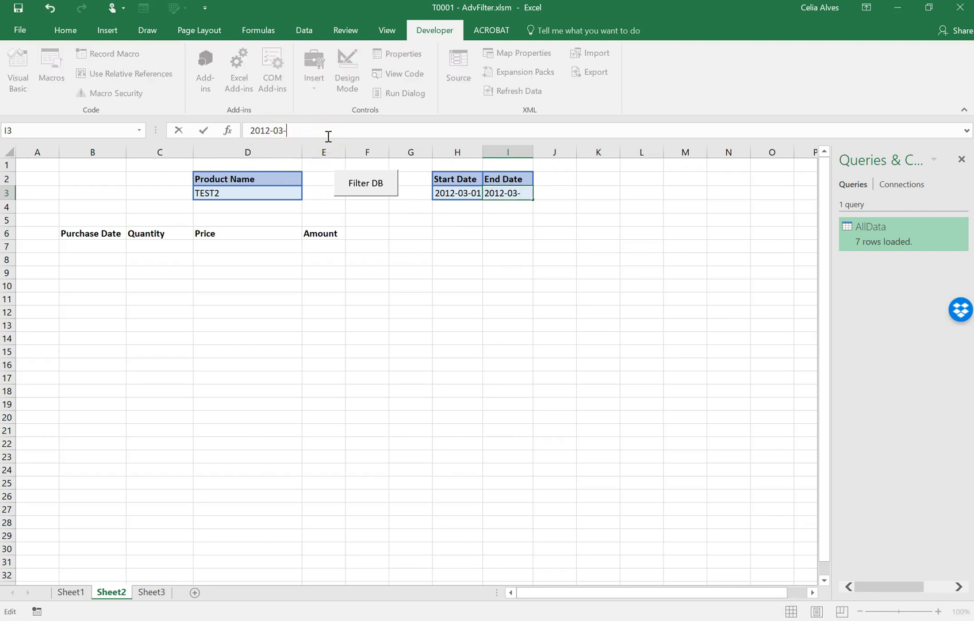
{"action": "key", "text": "Return"}
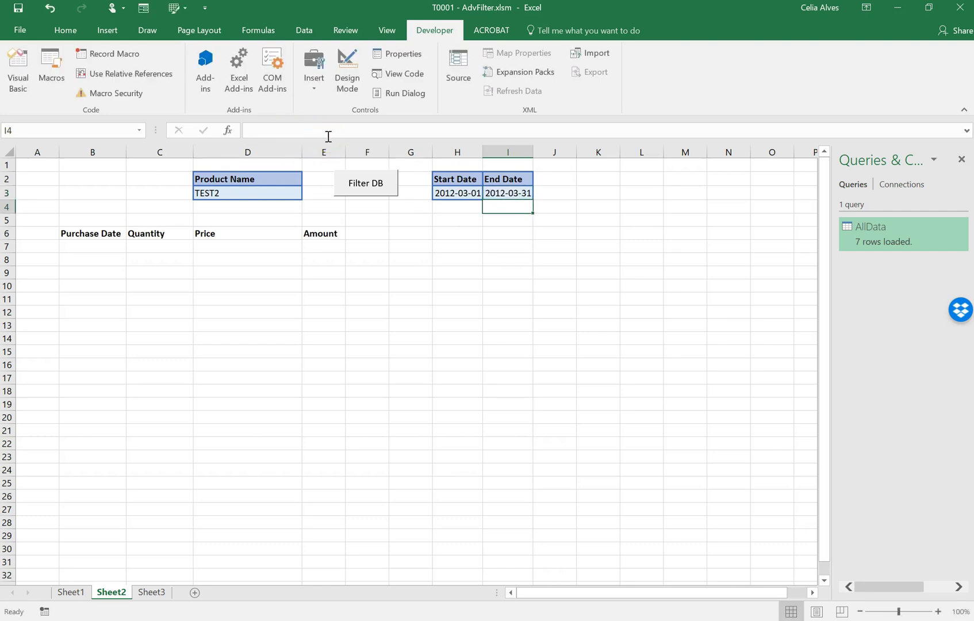
{"action": "left_click", "coordinate": [362, 192]}
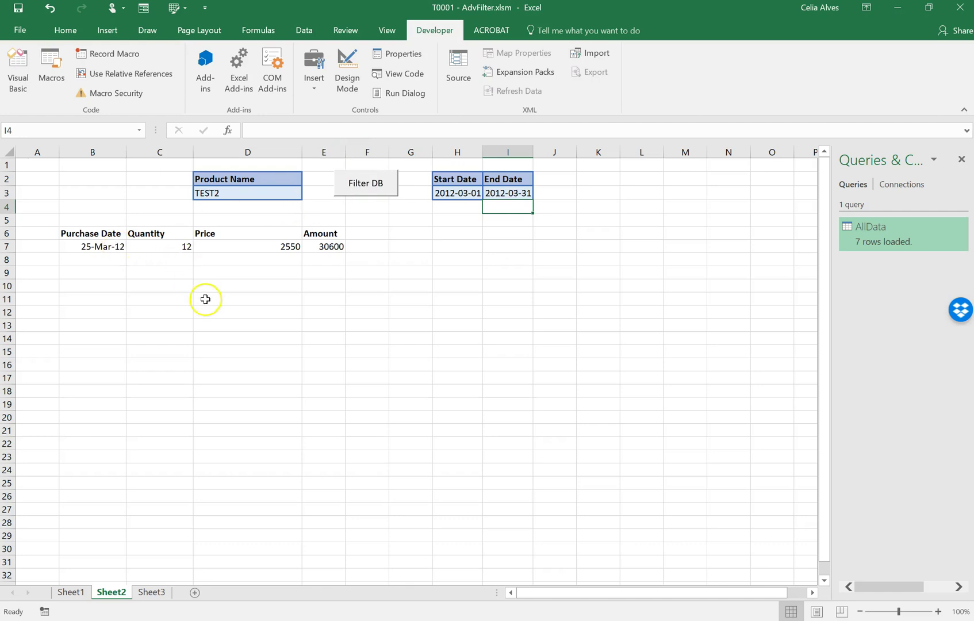